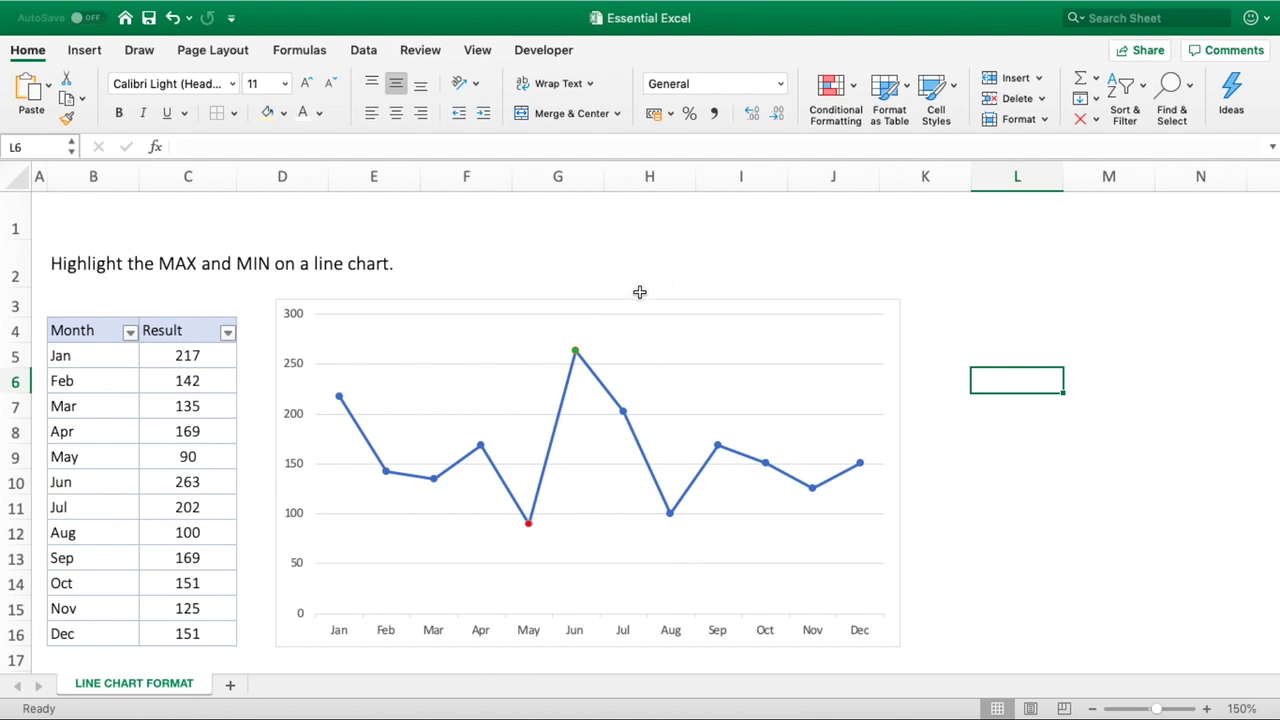
Step: Change the June result in cell C10 to 100 in the finished example
{"action": "mouse_move", "coordinate": [575, 354]}
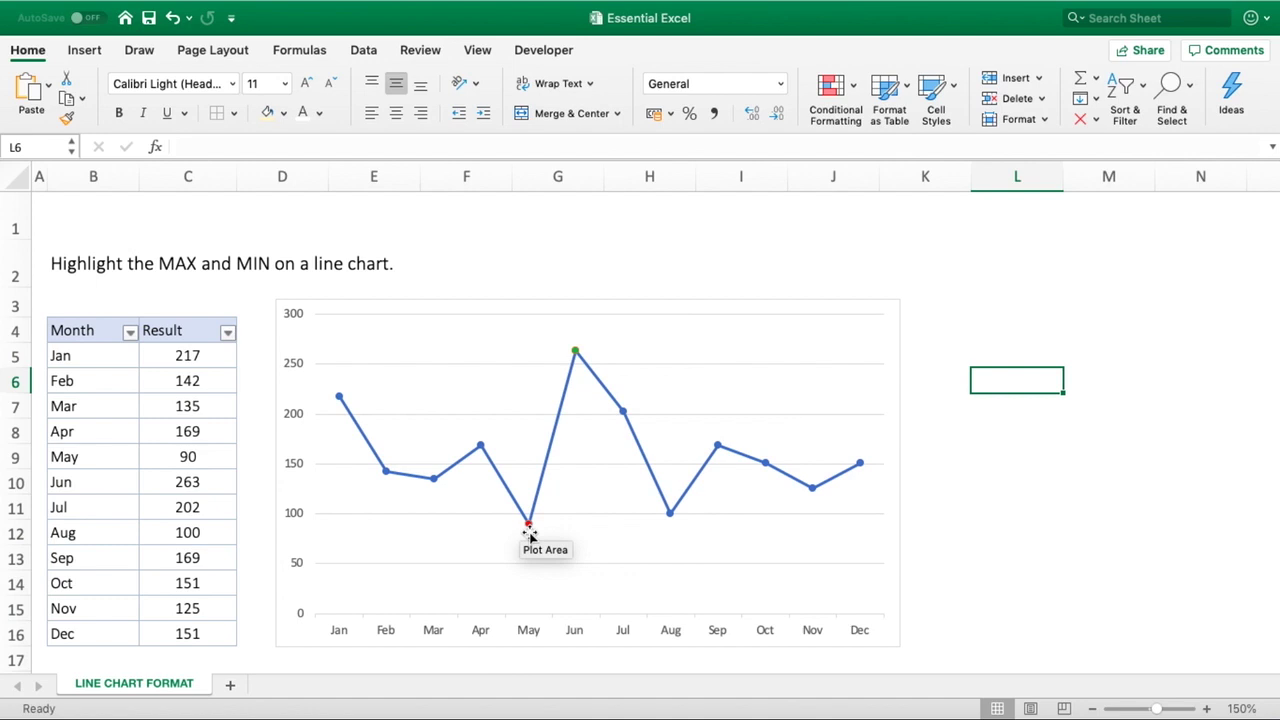
{"action": "mouse_move", "coordinate": [530, 533]}
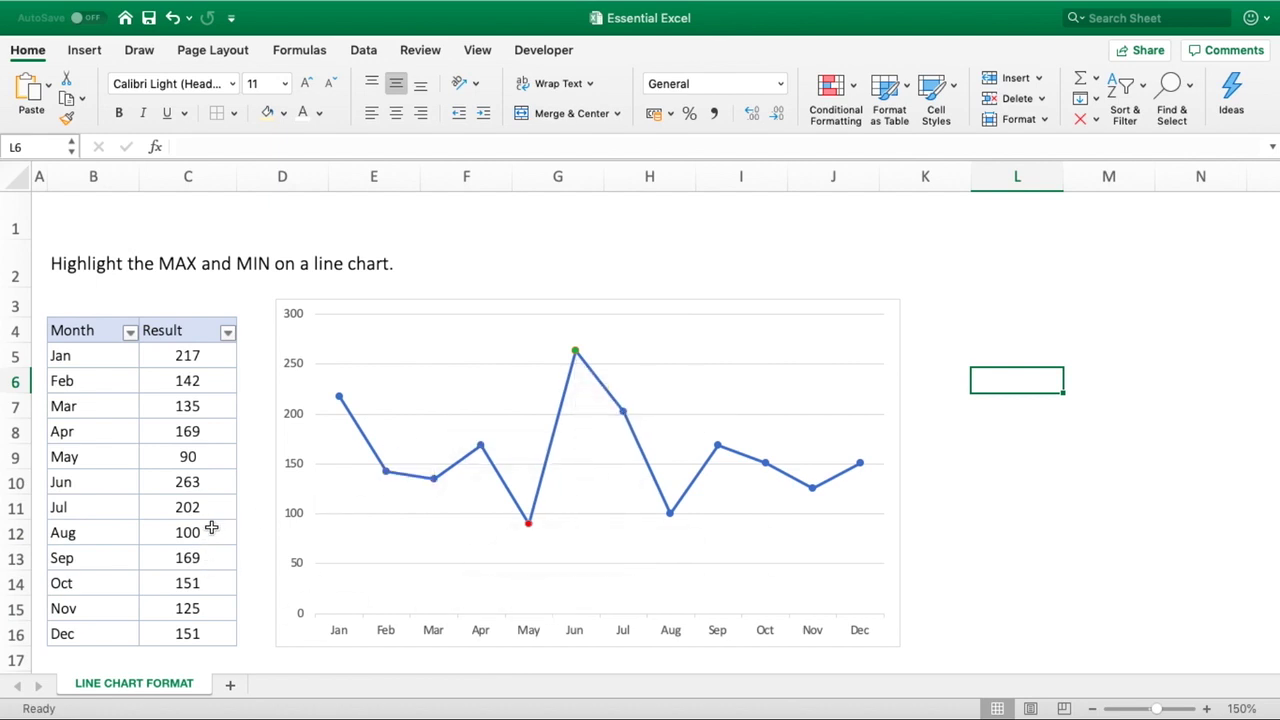
{"action": "left_click", "coordinate": [205, 484]}
{"action": "type", "text": "100"}
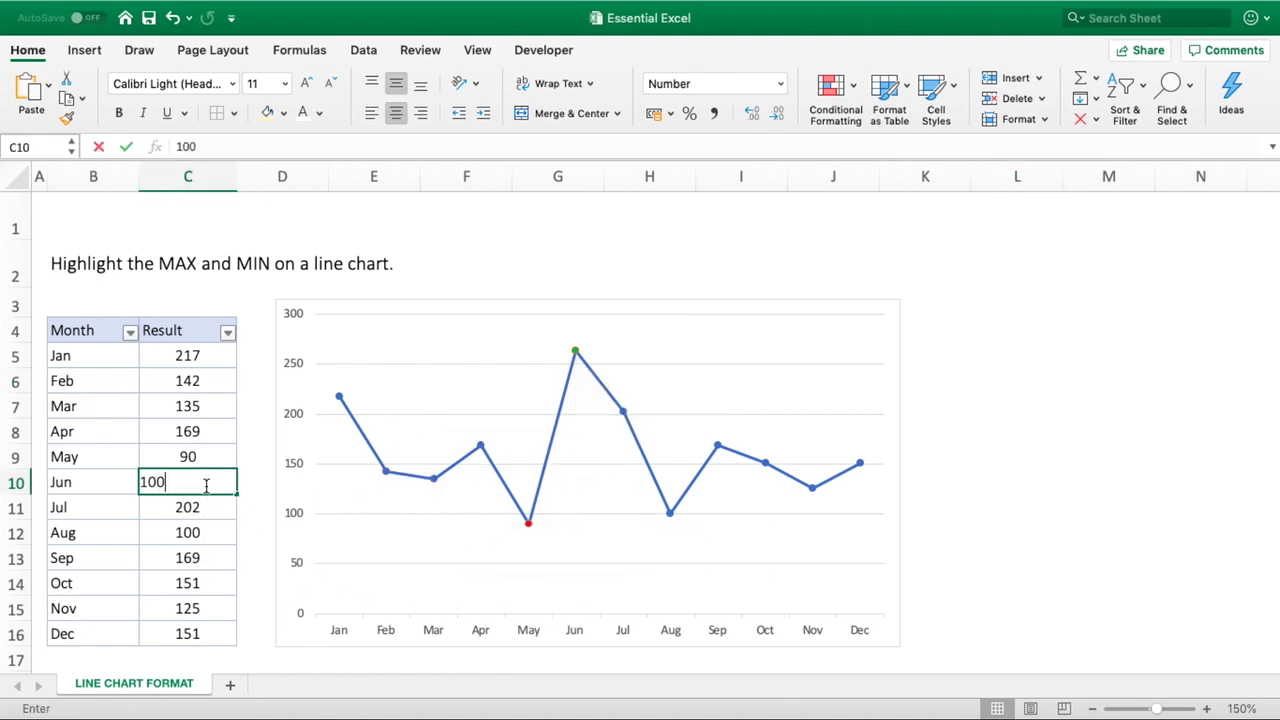
{"action": "key", "text": "Return"}
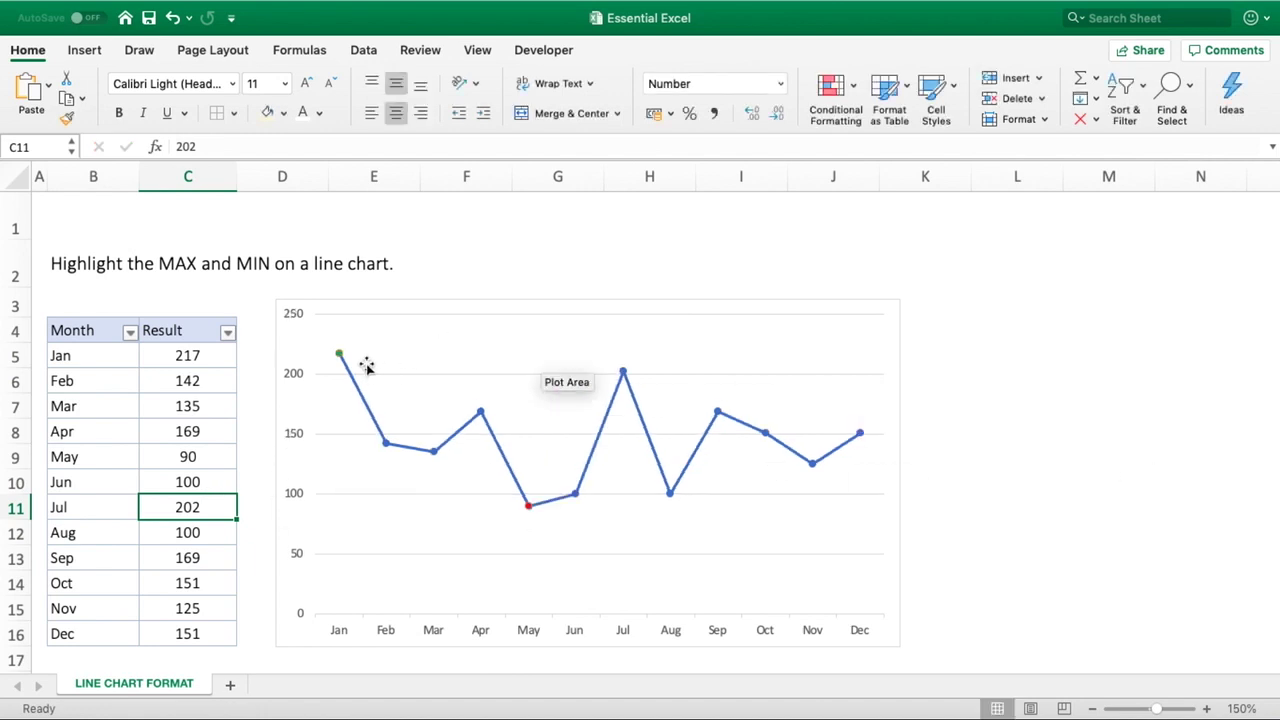
{"action": "mouse_move", "coordinate": [341, 356]}
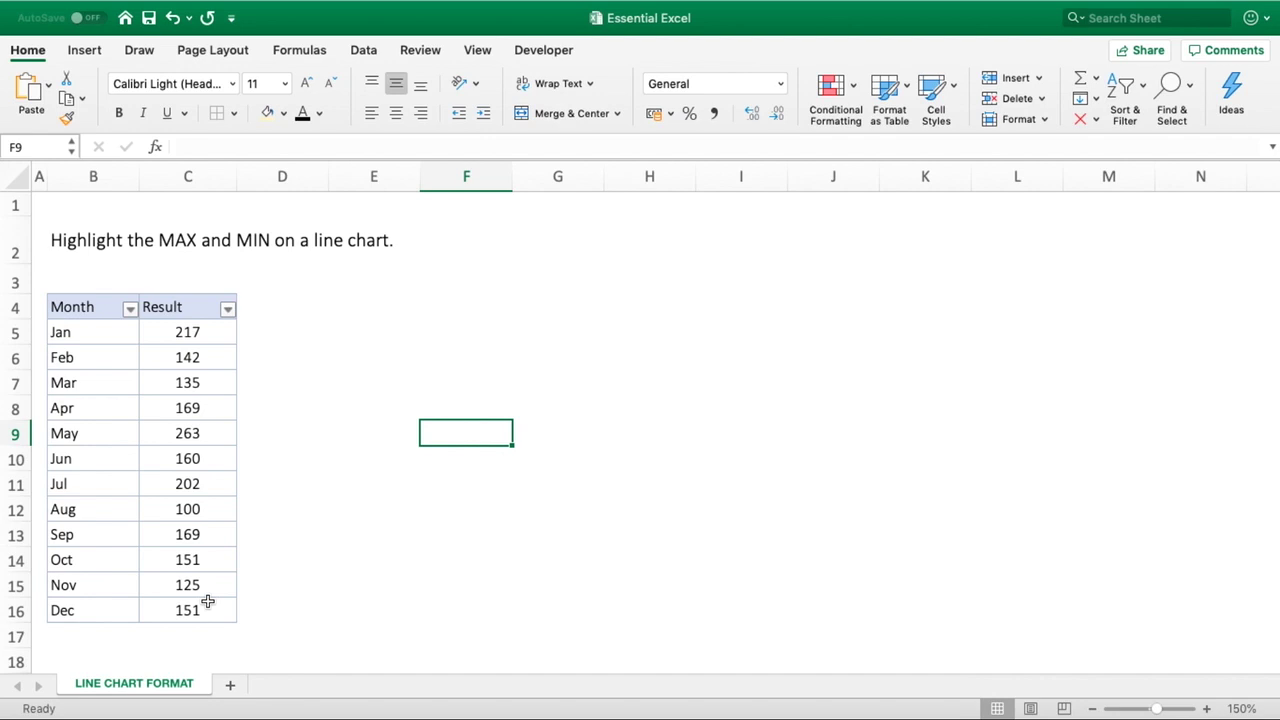
Step: Insert a 2-D line chart with markers from the Month and Result table, B4:C16
{"action": "left_click_drag", "start_coordinate": [94, 309], "coordinate": [186, 612]}
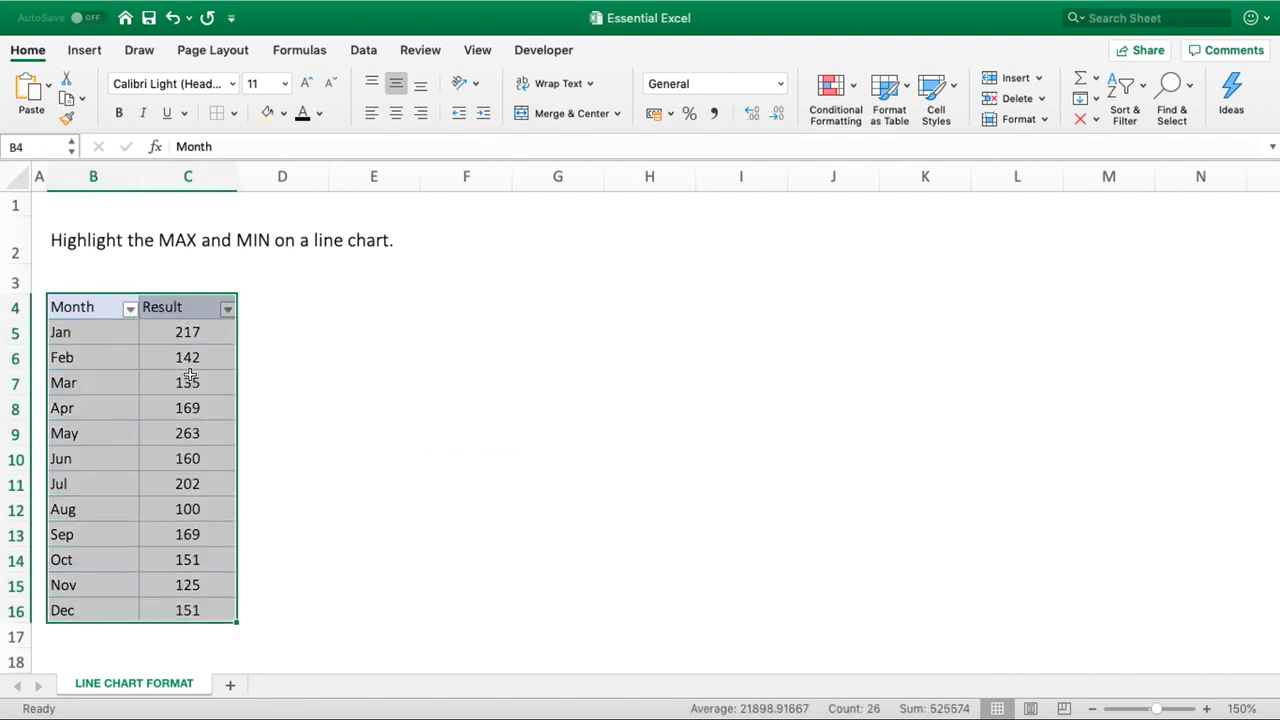
{"action": "left_click", "coordinate": [80, 49]}
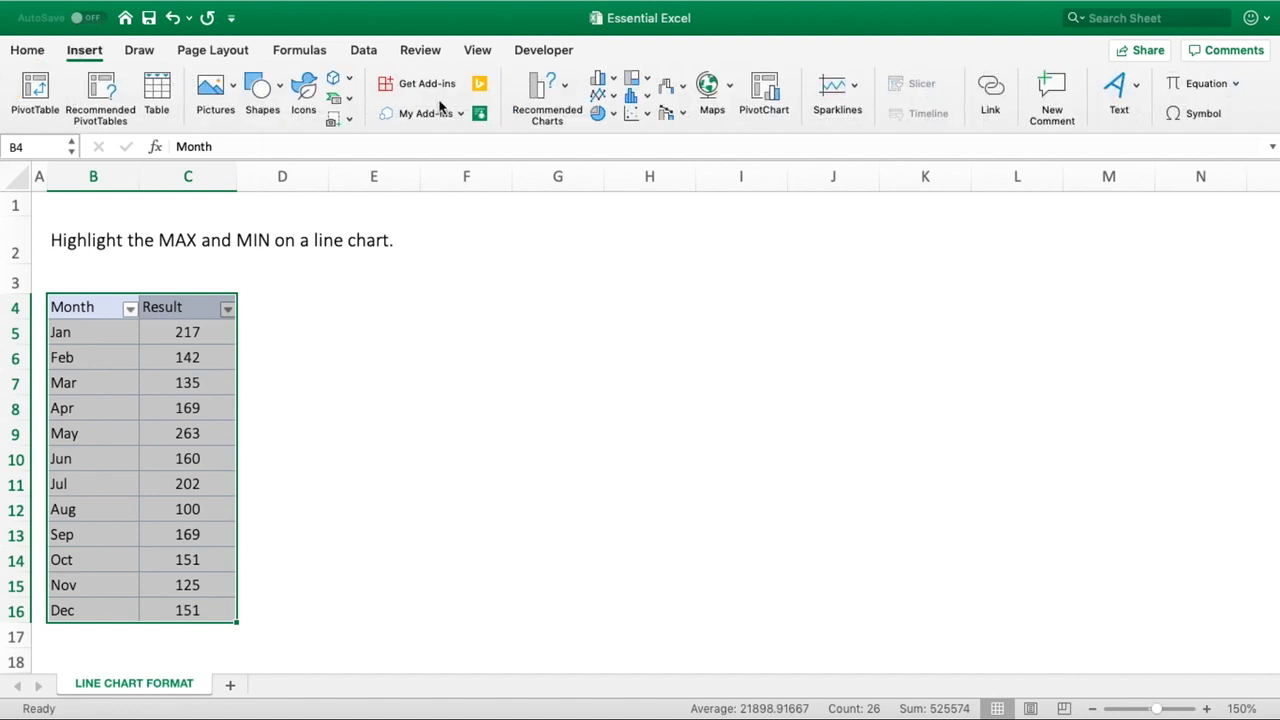
{"action": "left_click", "coordinate": [612, 97]}
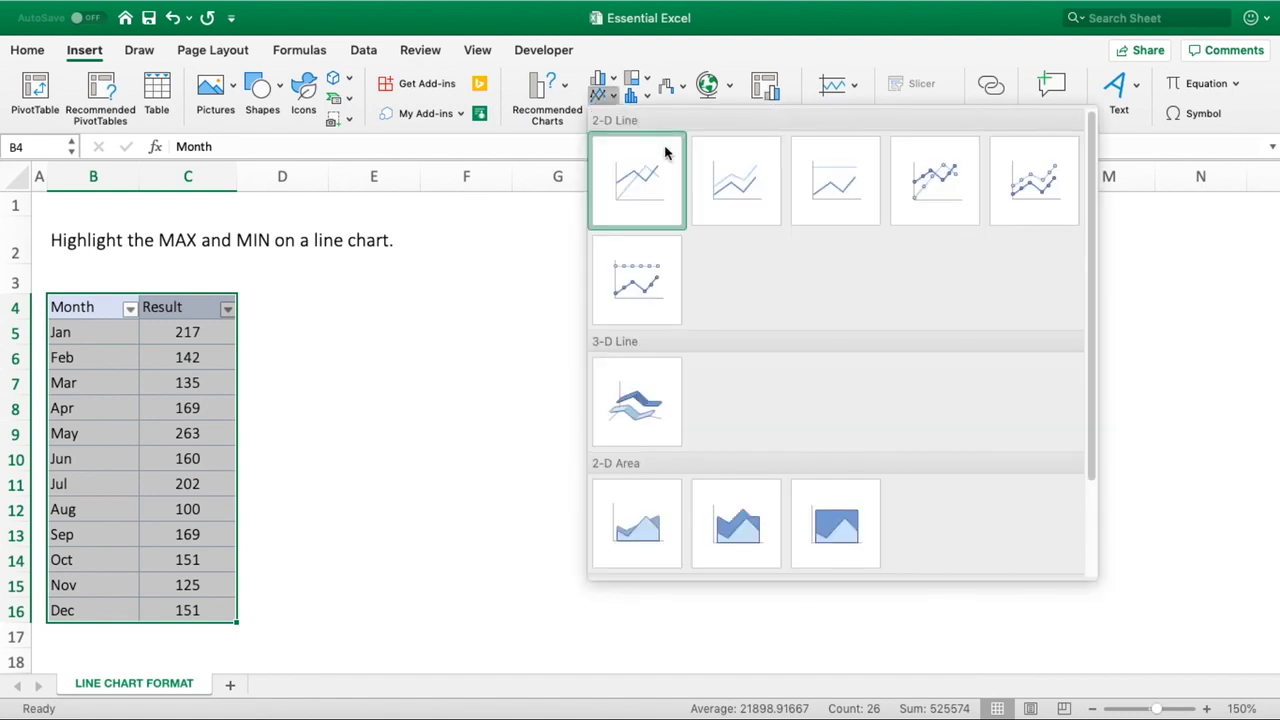
{"action": "left_click", "coordinate": [921, 199]}
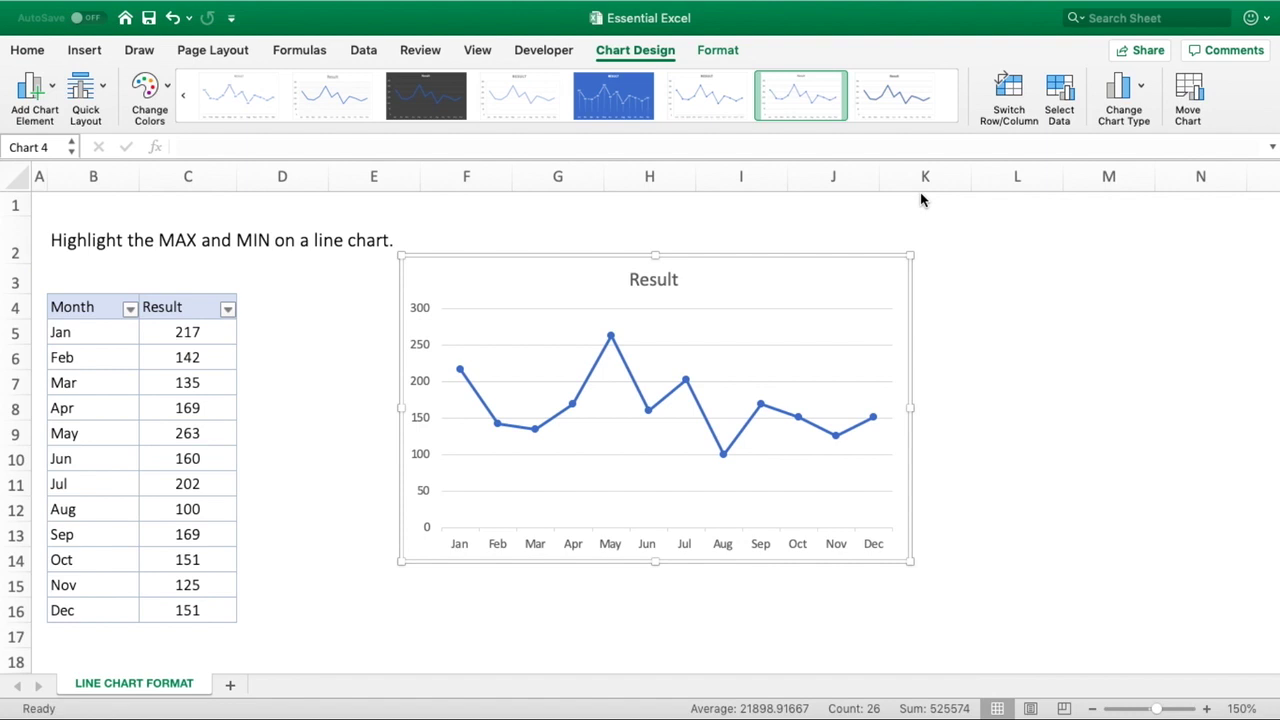
Step: Format only the May data point on the line, giving its marker a solid light green fill
{"action": "mouse_move", "coordinate": [686, 381]}
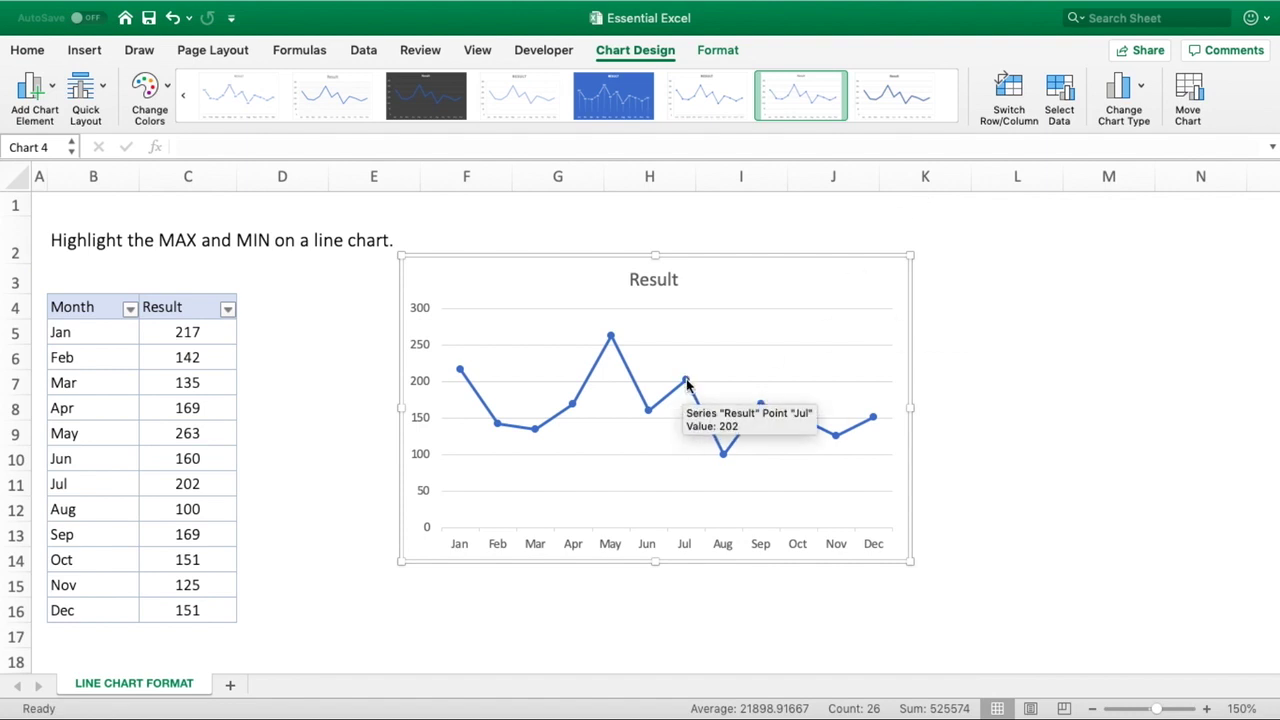
{"action": "left_click", "coordinate": [686, 381]}
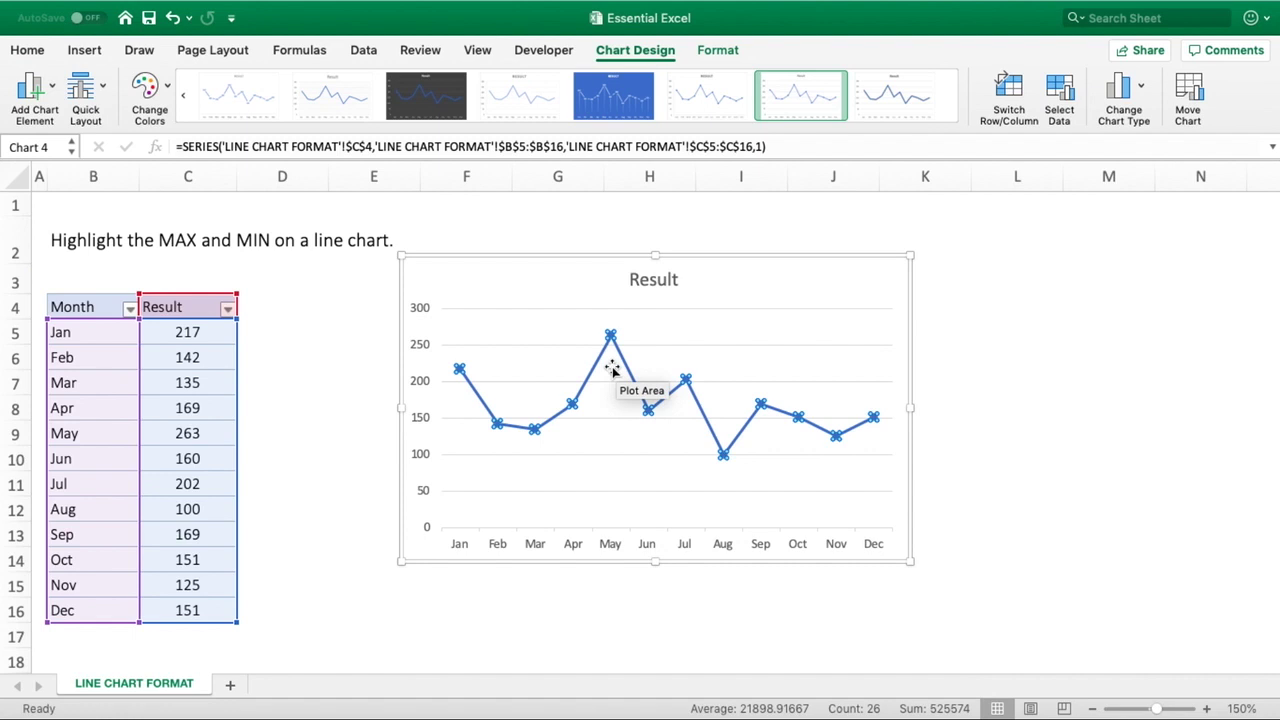
{"action": "left_click", "coordinate": [610, 336]}
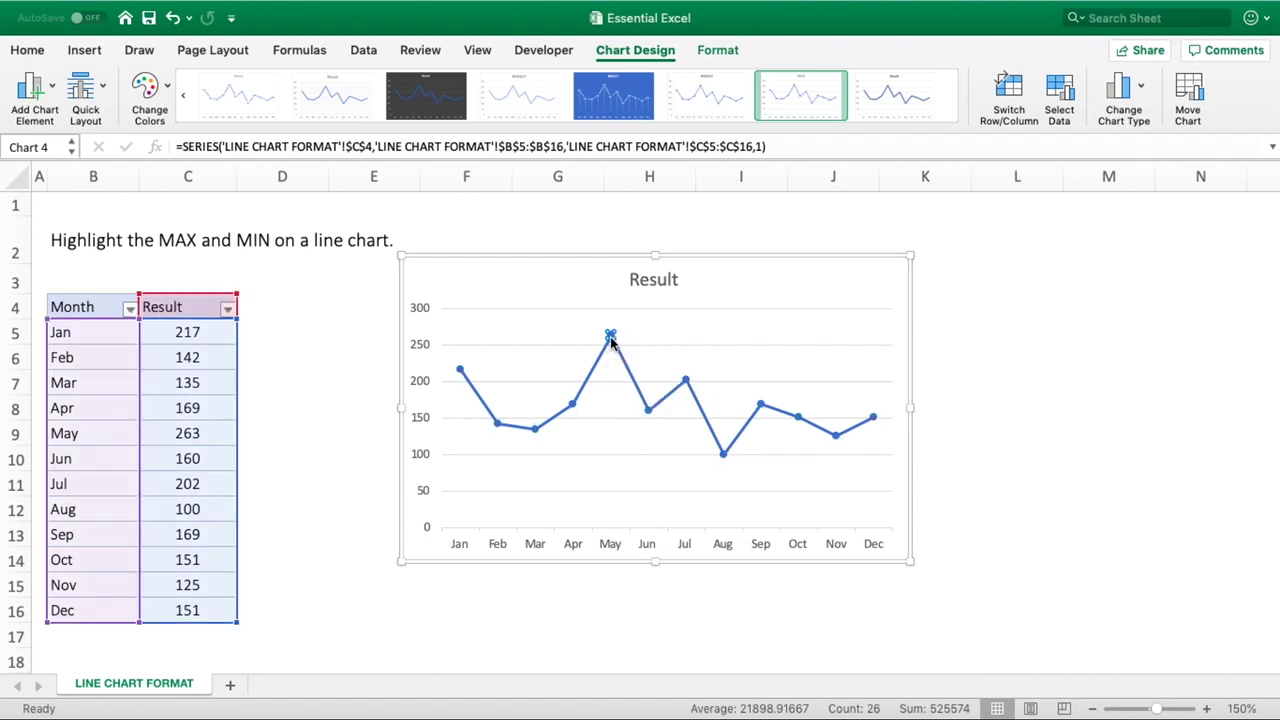
{"action": "right_click", "coordinate": [610, 338]}
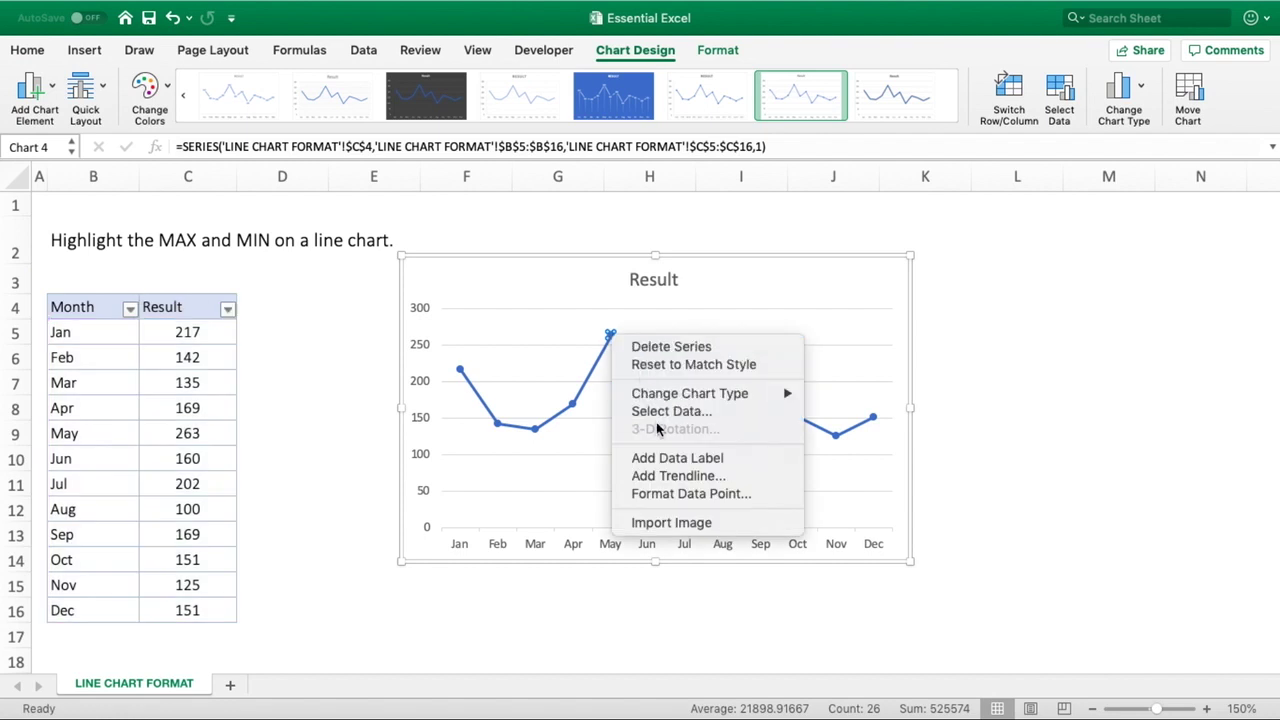
{"action": "left_click", "coordinate": [661, 494]}
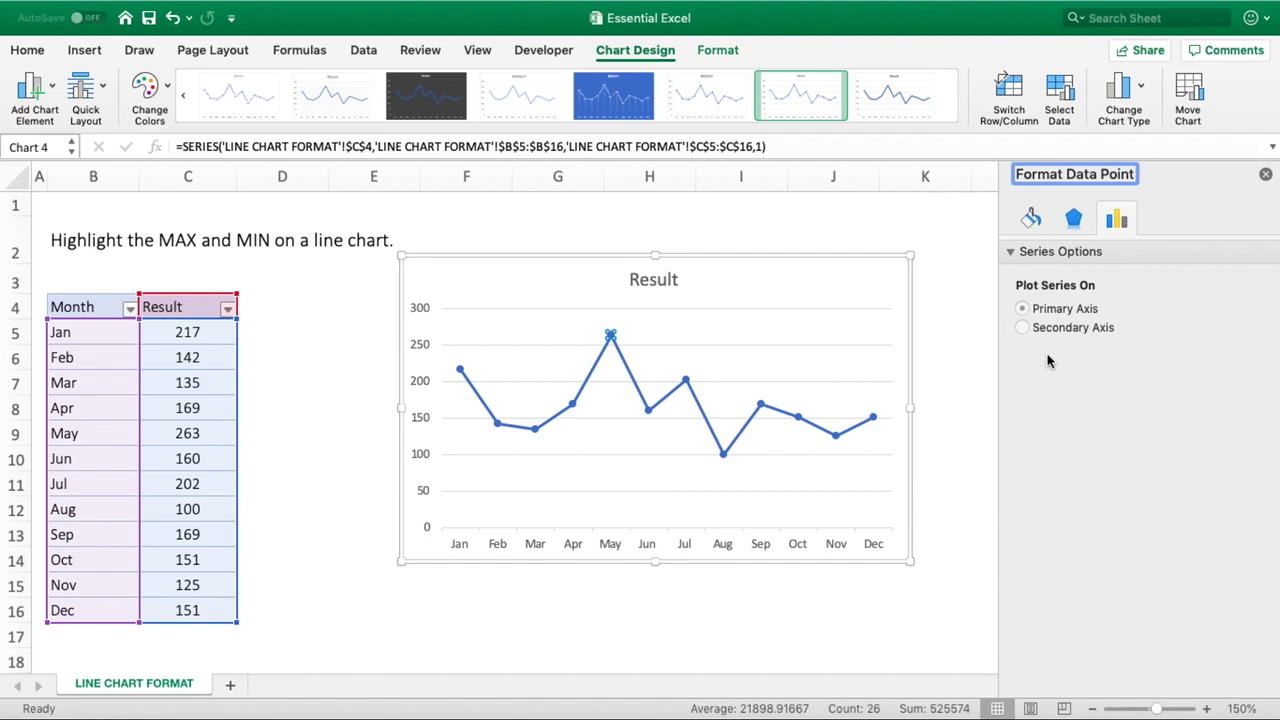
{"action": "left_click", "coordinate": [1032, 220]}
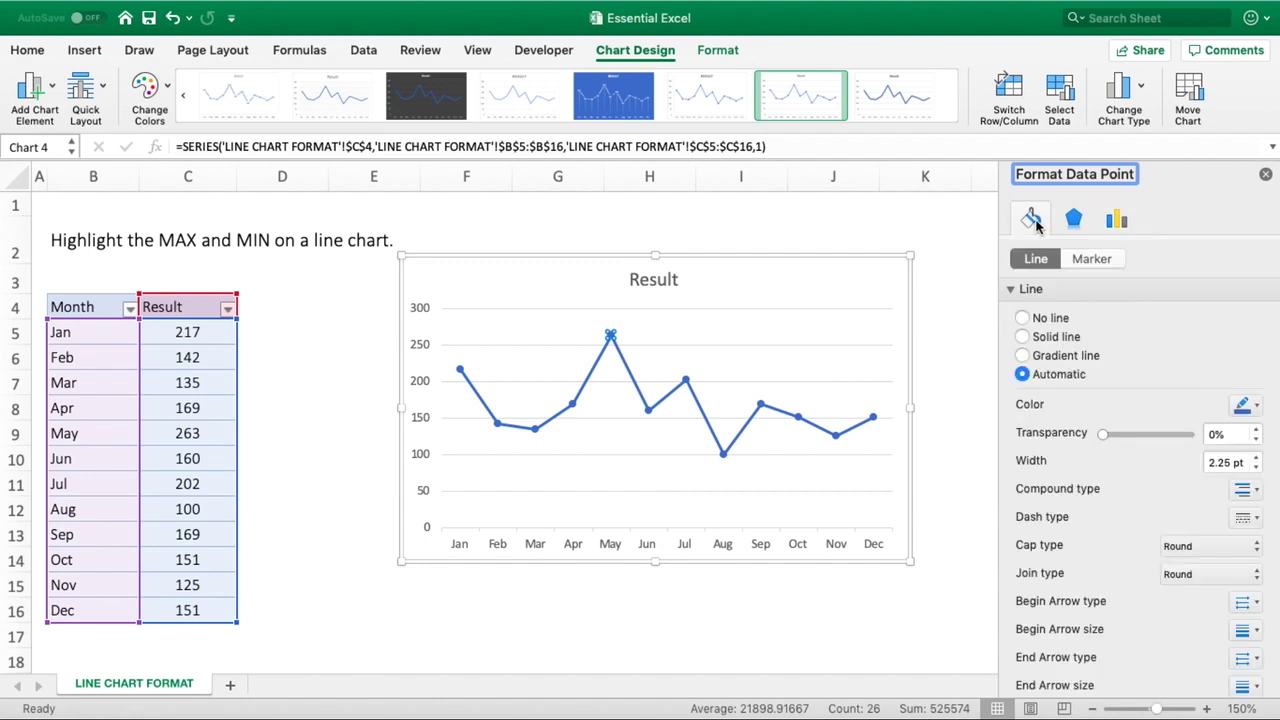
{"action": "left_click", "coordinate": [1011, 290]}
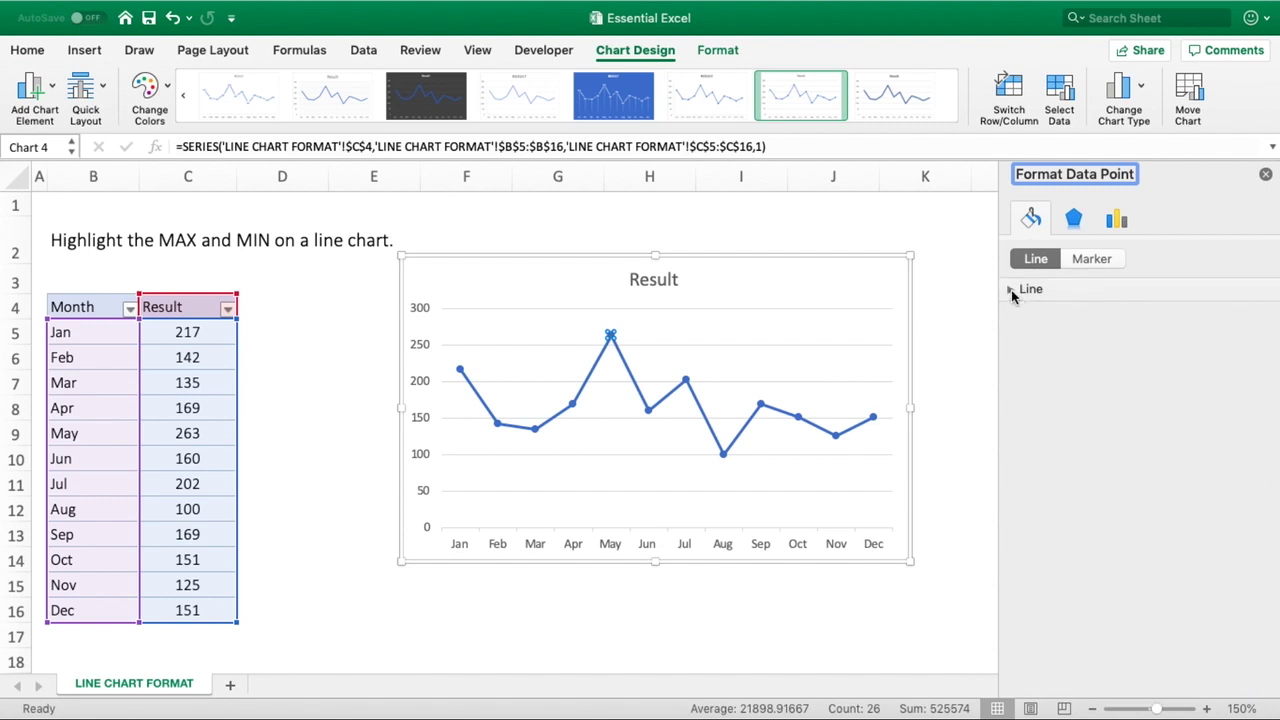
{"action": "left_click", "coordinate": [1088, 259]}
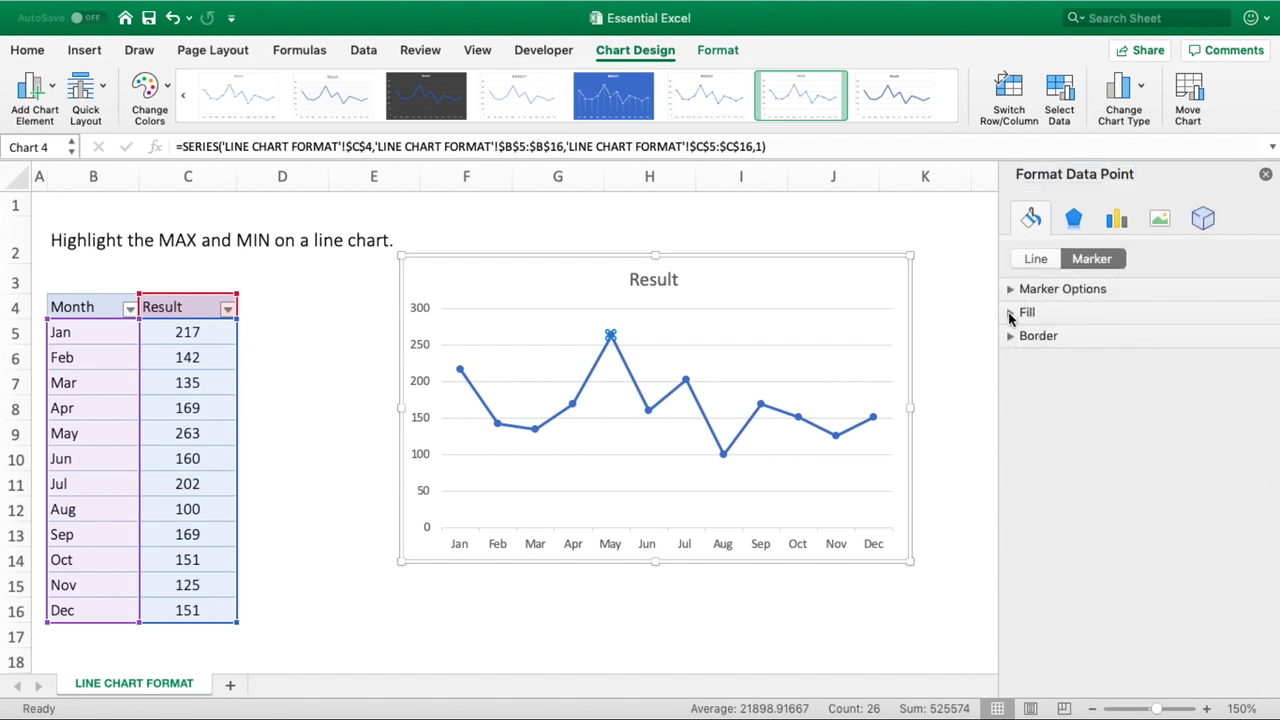
{"action": "left_click", "coordinate": [1011, 312]}
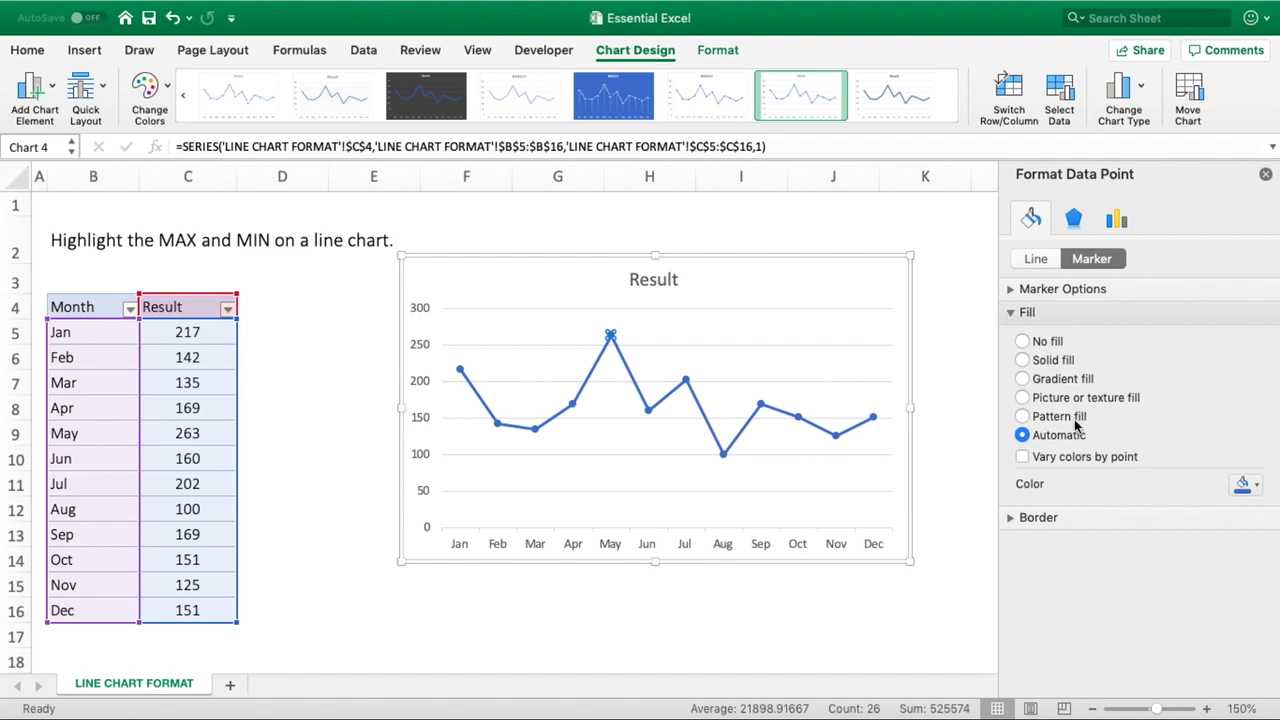
{"action": "left_click", "coordinate": [1021, 360]}
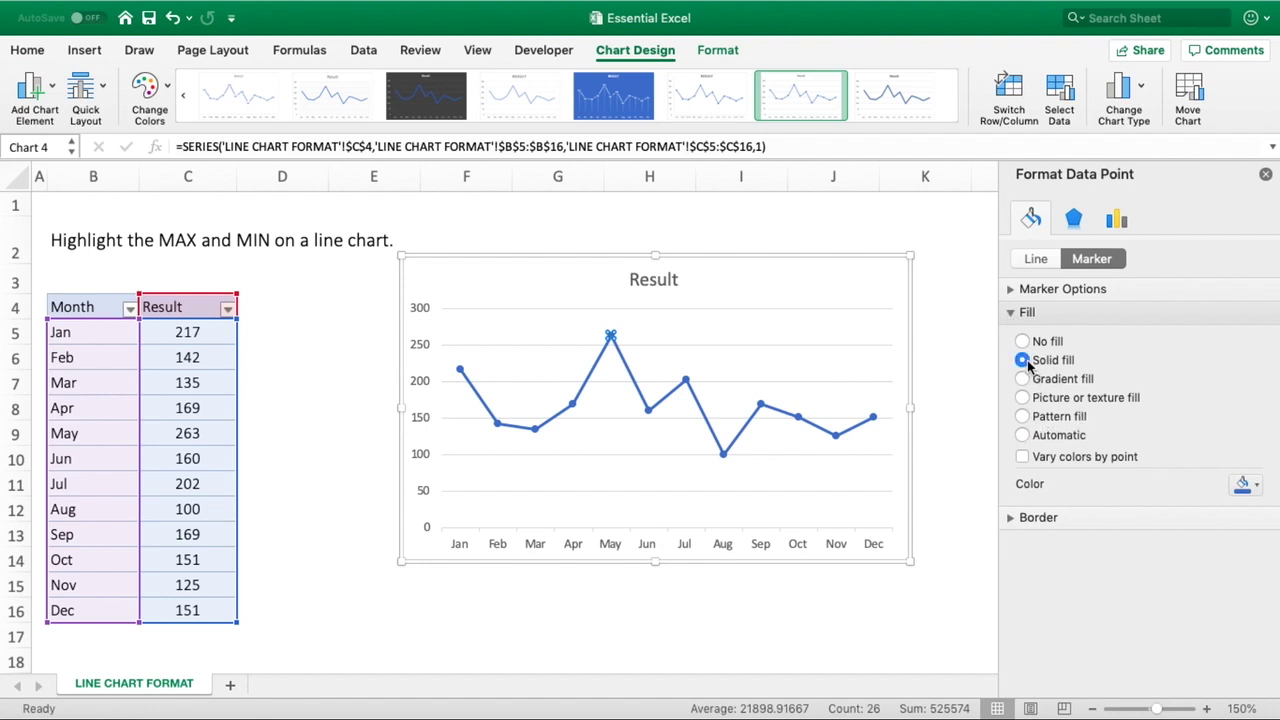
{"action": "left_click", "coordinate": [1255, 485]}
{"action": "left_click", "coordinate": [1262, 592]}
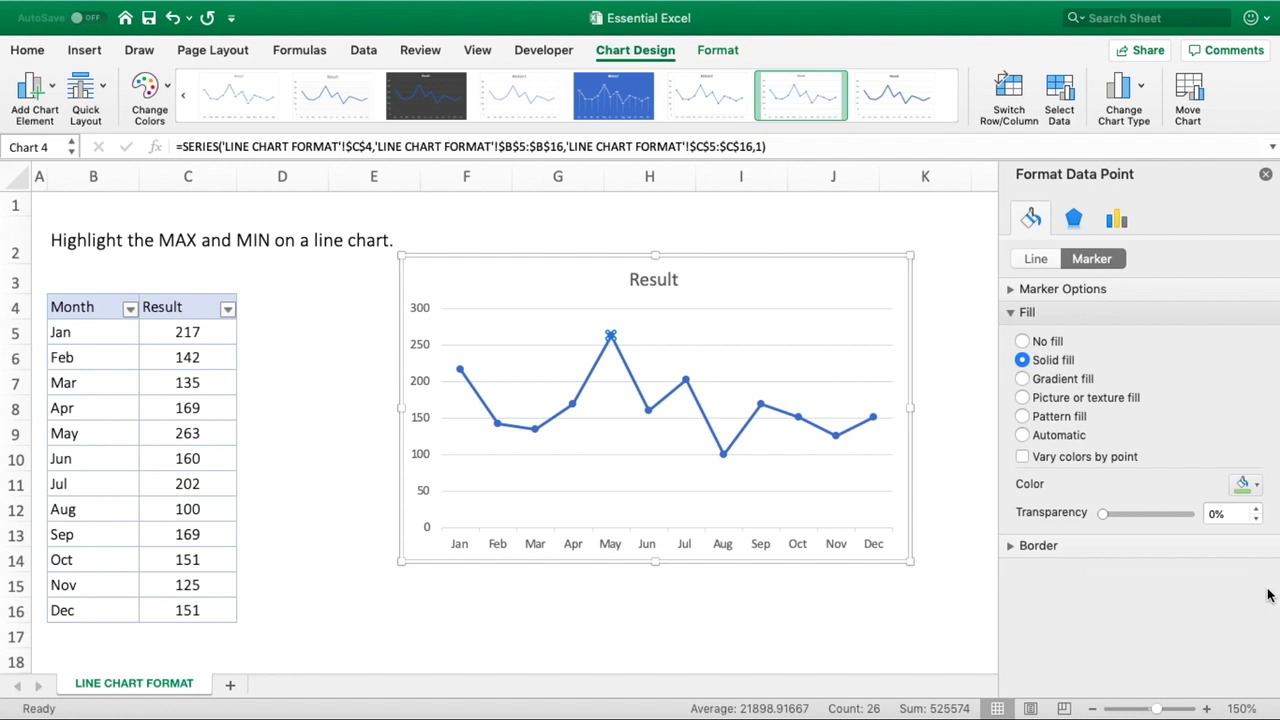
{"action": "left_click", "coordinate": [847, 657]}
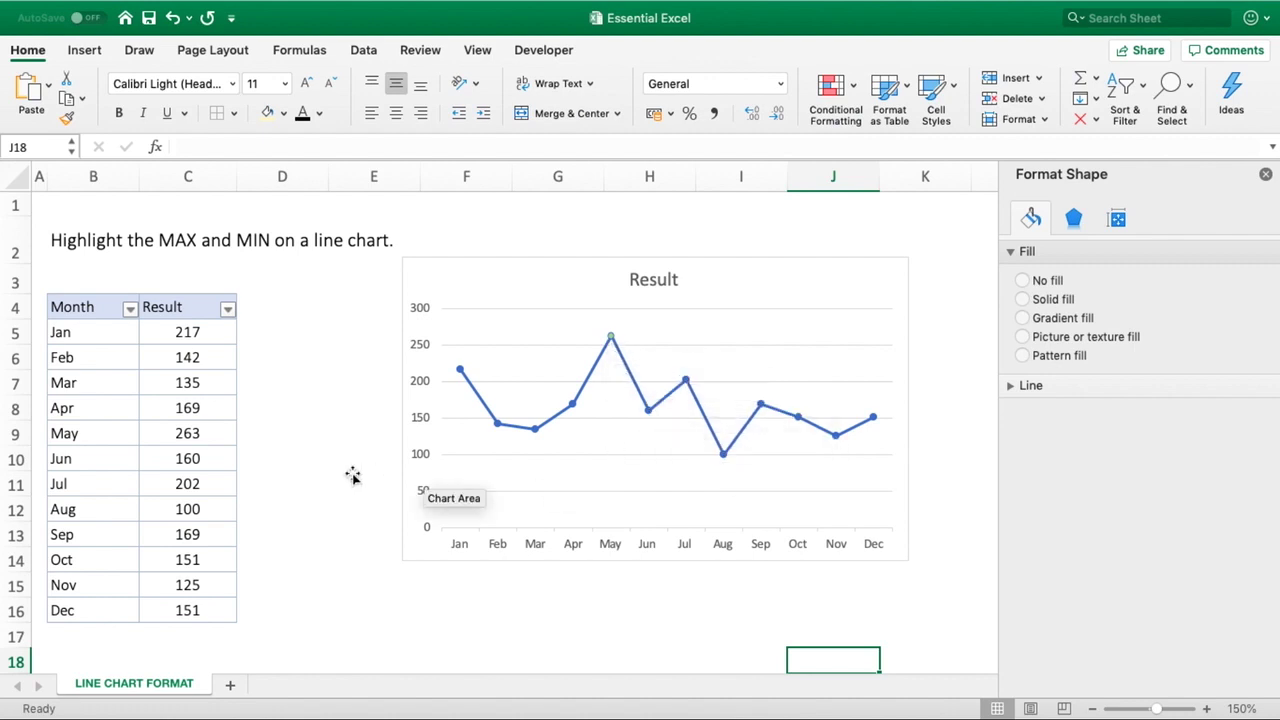
Step: Change the May result in cell C9 to 120
{"action": "left_click", "coordinate": [226, 437]}
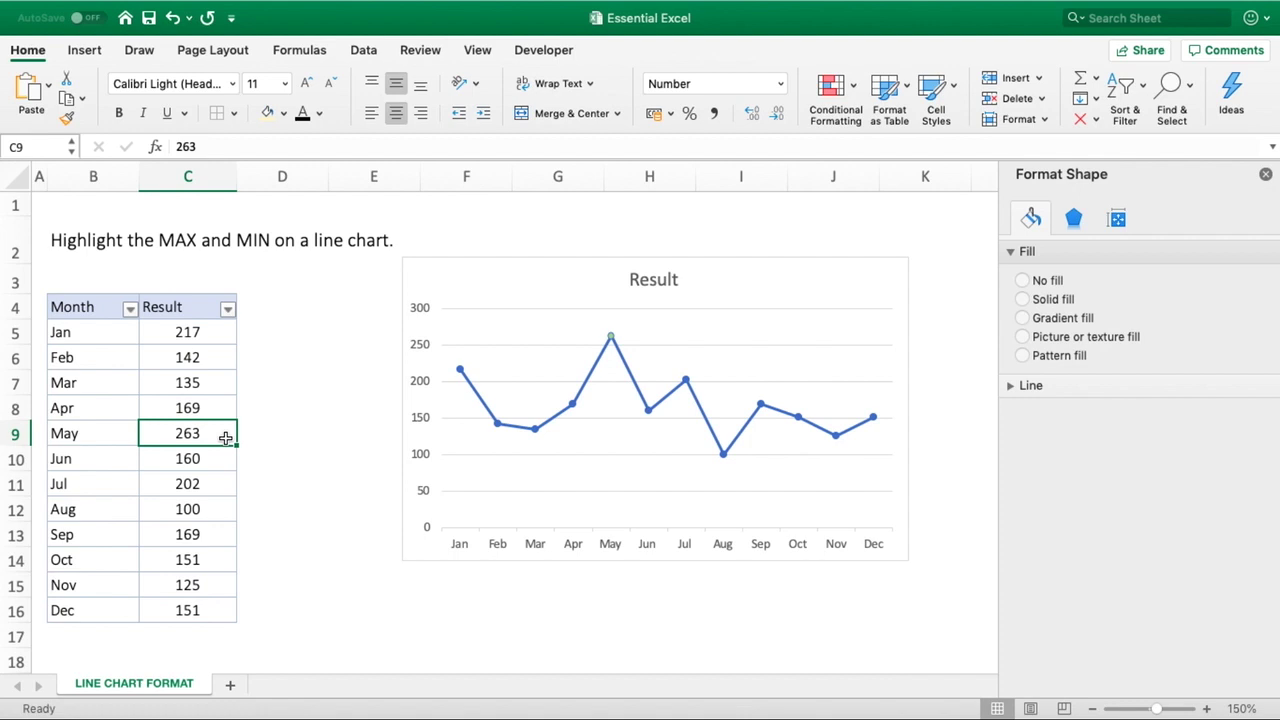
{"action": "type", "text": "120"}
{"action": "key", "text": "Return"}
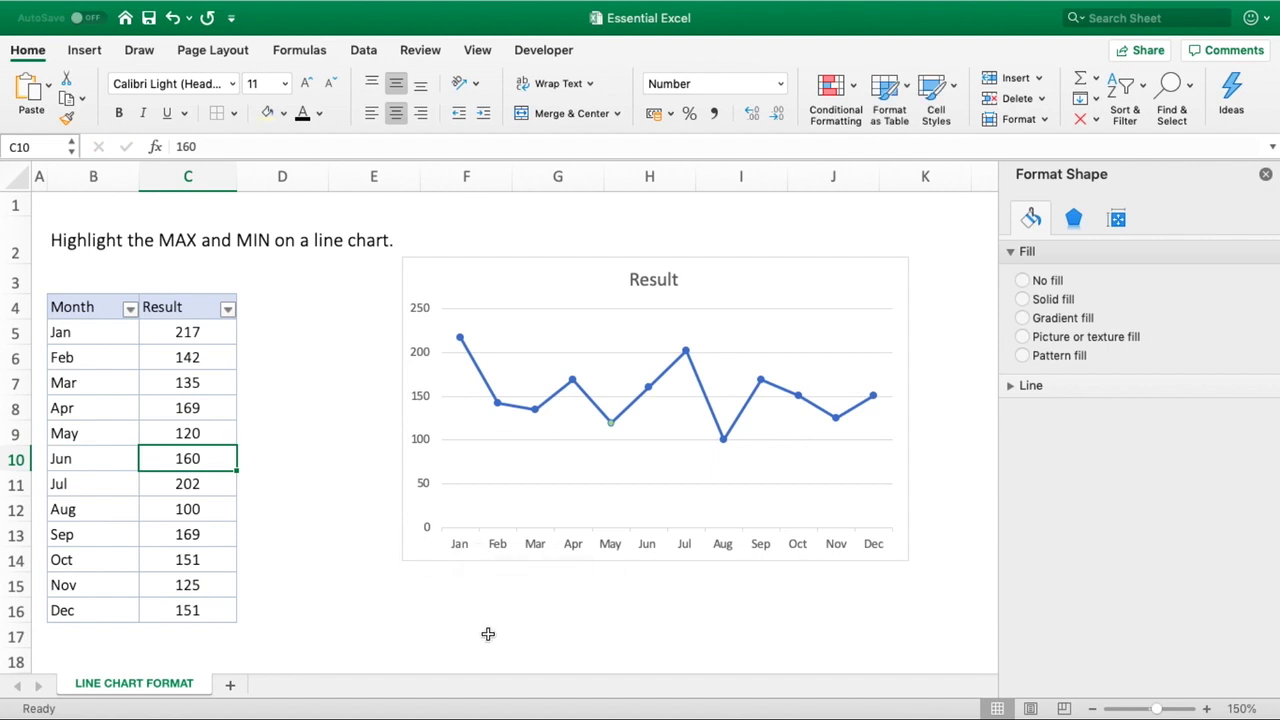
{"action": "mouse_move", "coordinate": [611, 430]}
Step: Undo the May result change and the green fill of the May marker
{"action": "left_click", "coordinate": [173, 19]}
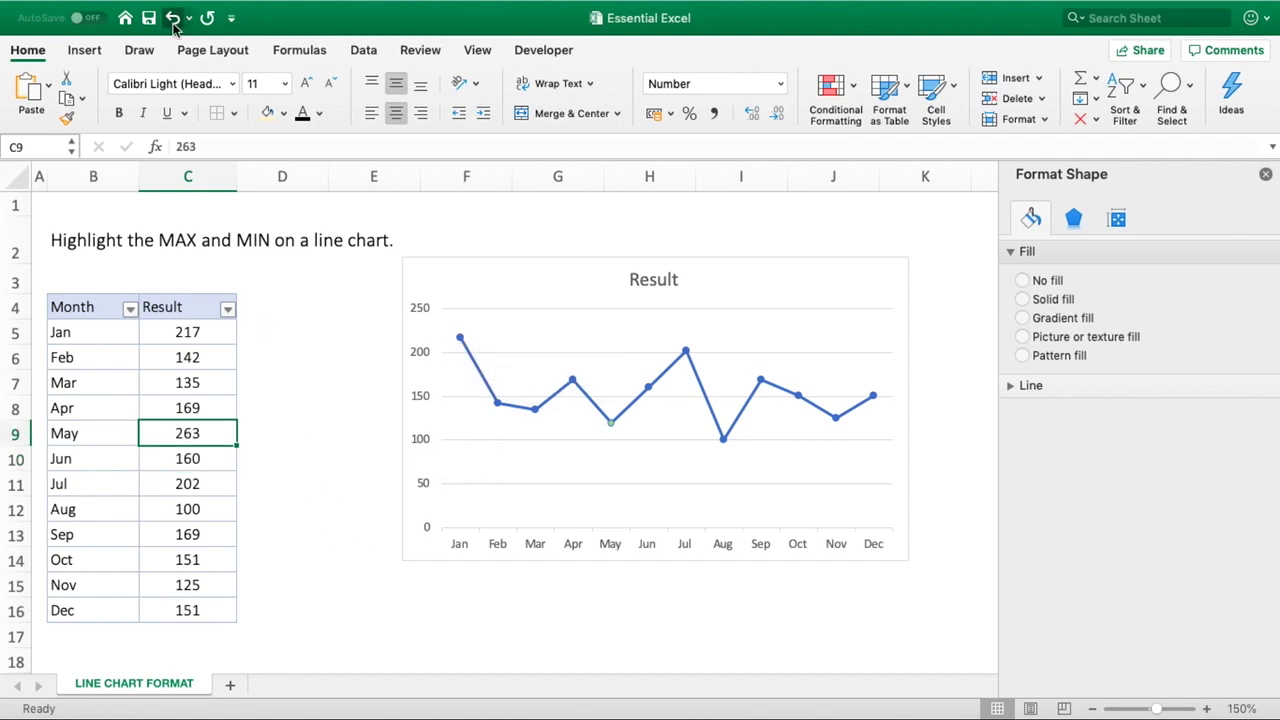
{"action": "left_click", "coordinate": [173, 19]}
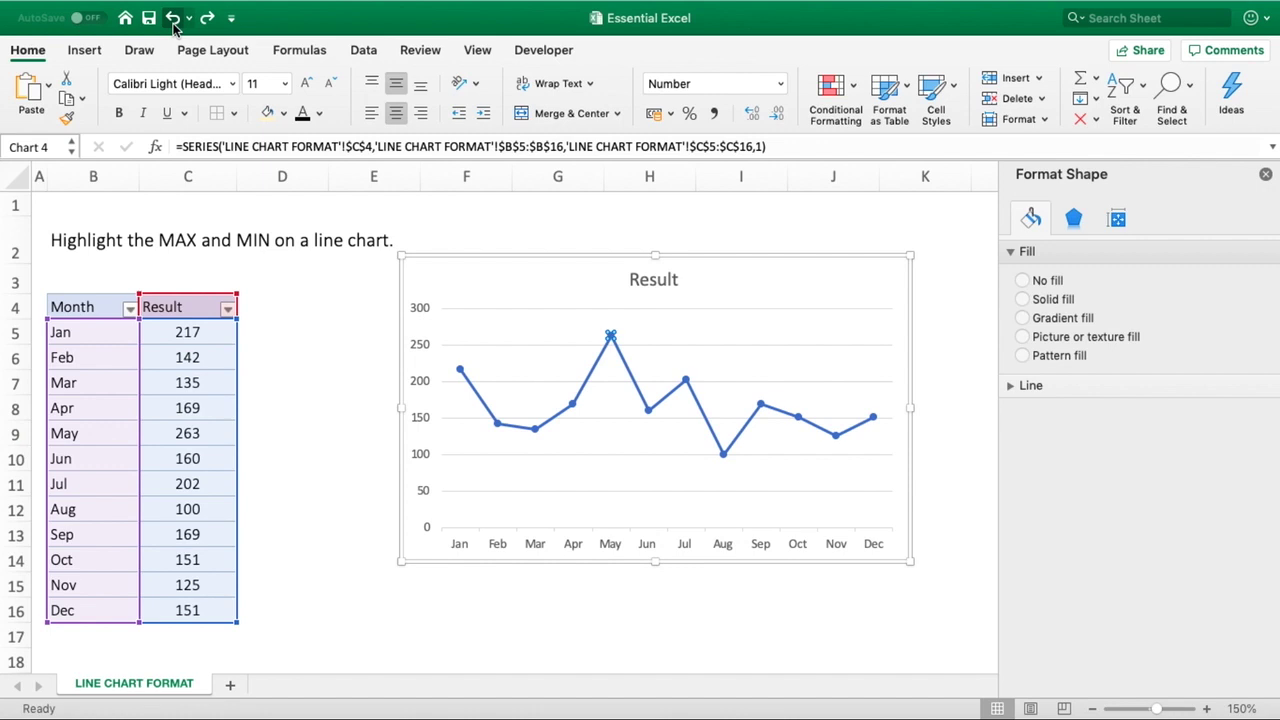
{"action": "left_click", "coordinate": [317, 430]}
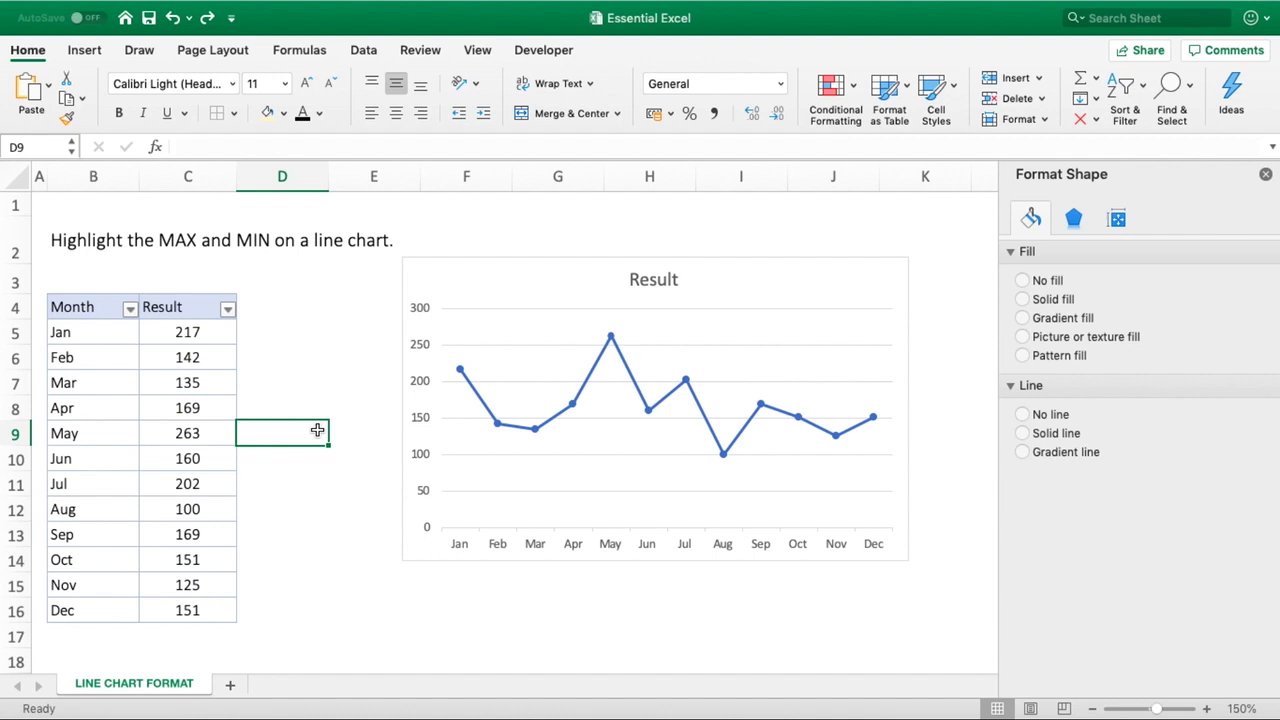
{"action": "mouse_move", "coordinate": [645, 415]}
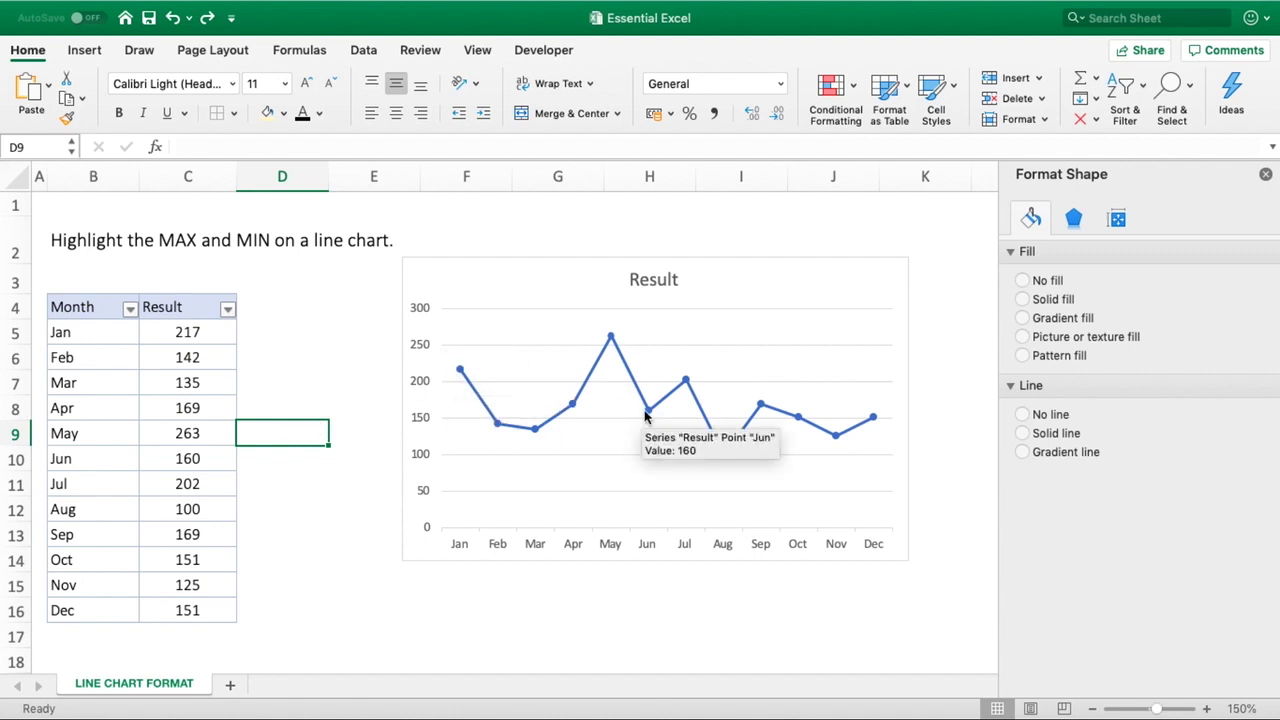
{"action": "left_click_drag", "start_coordinate": [211, 330], "coordinate": [218, 609]}
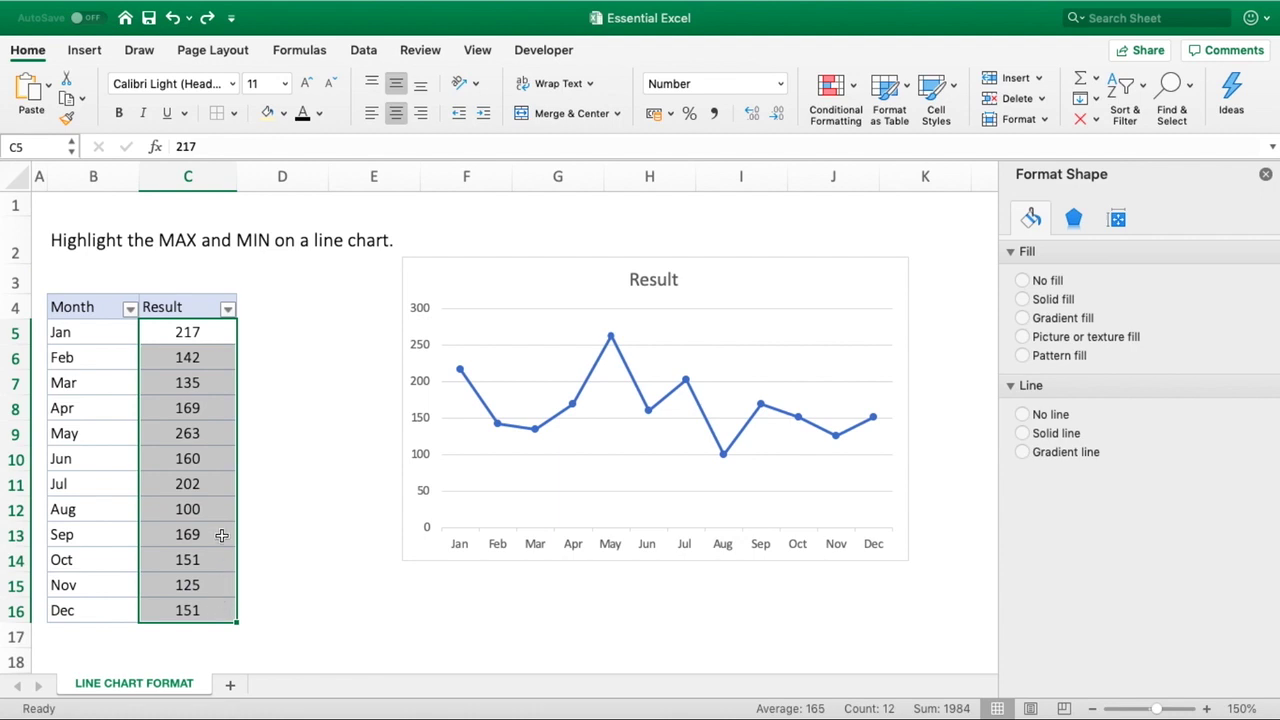
{"action": "left_click", "coordinate": [198, 300]}
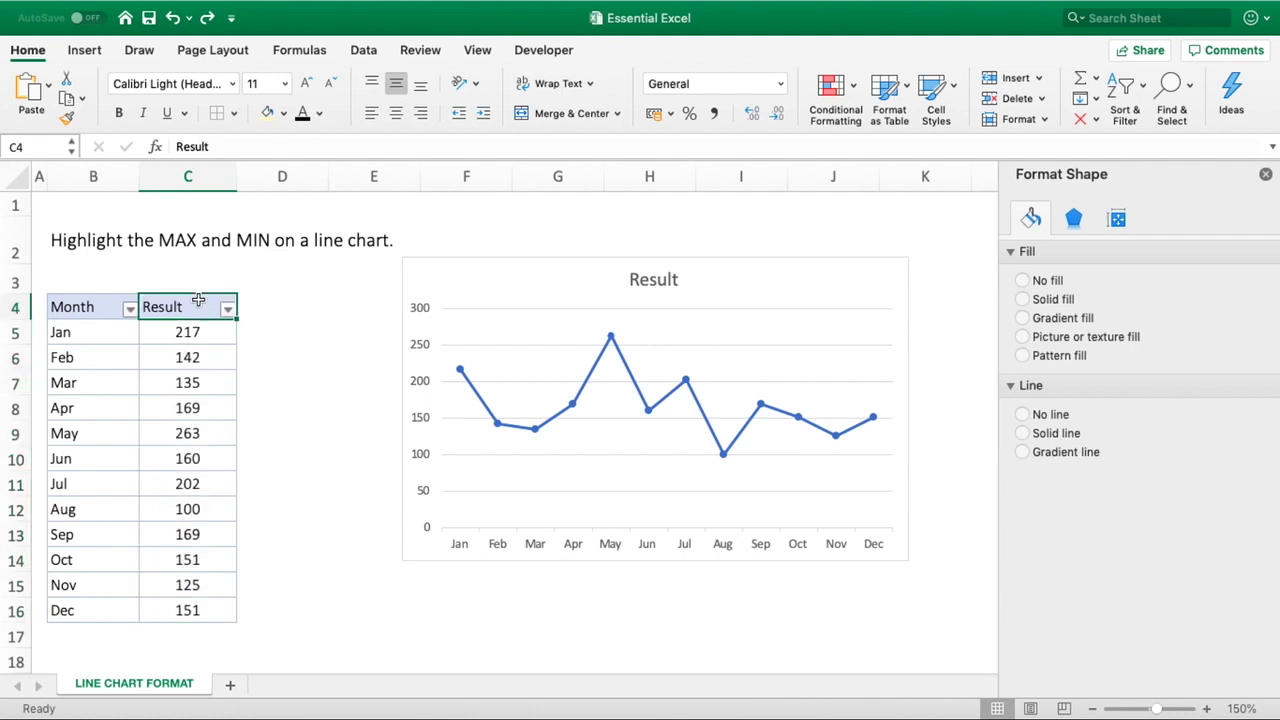
{"action": "left_click", "coordinate": [572, 406]}
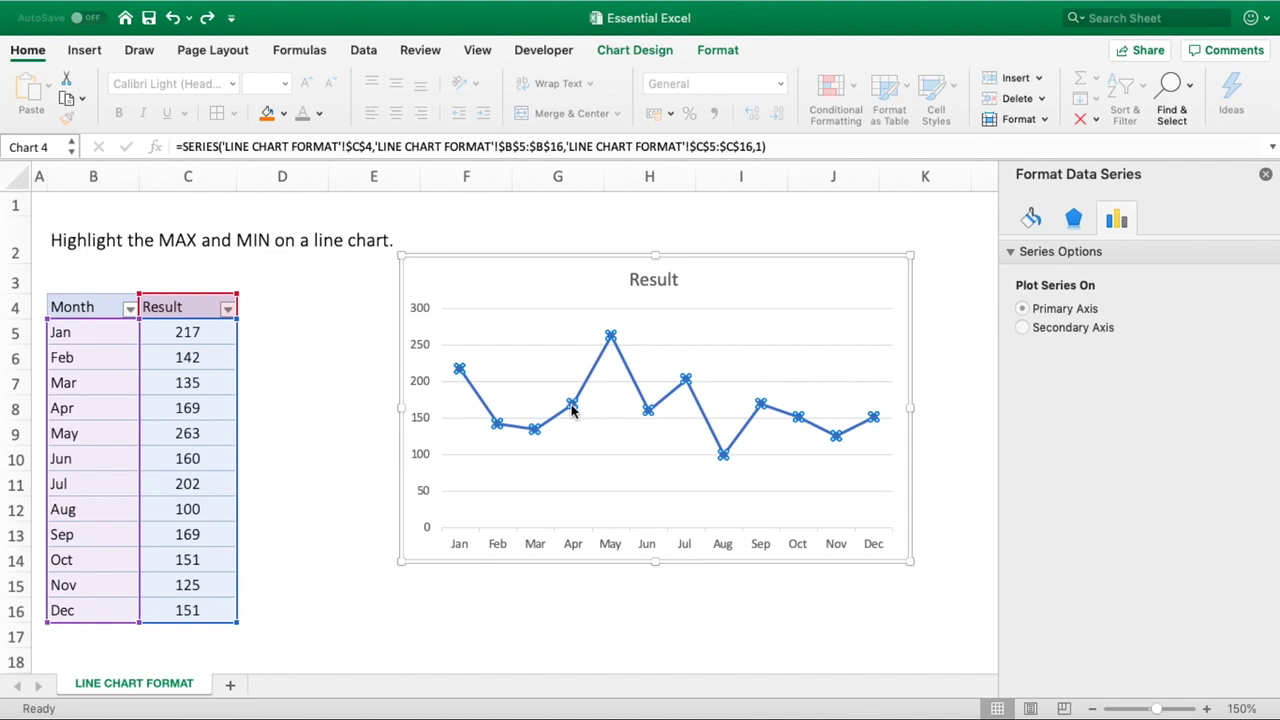
Step: Move the line chart further right, away from the table, to free space for extra columns
{"action": "left_click", "coordinate": [786, 255]}
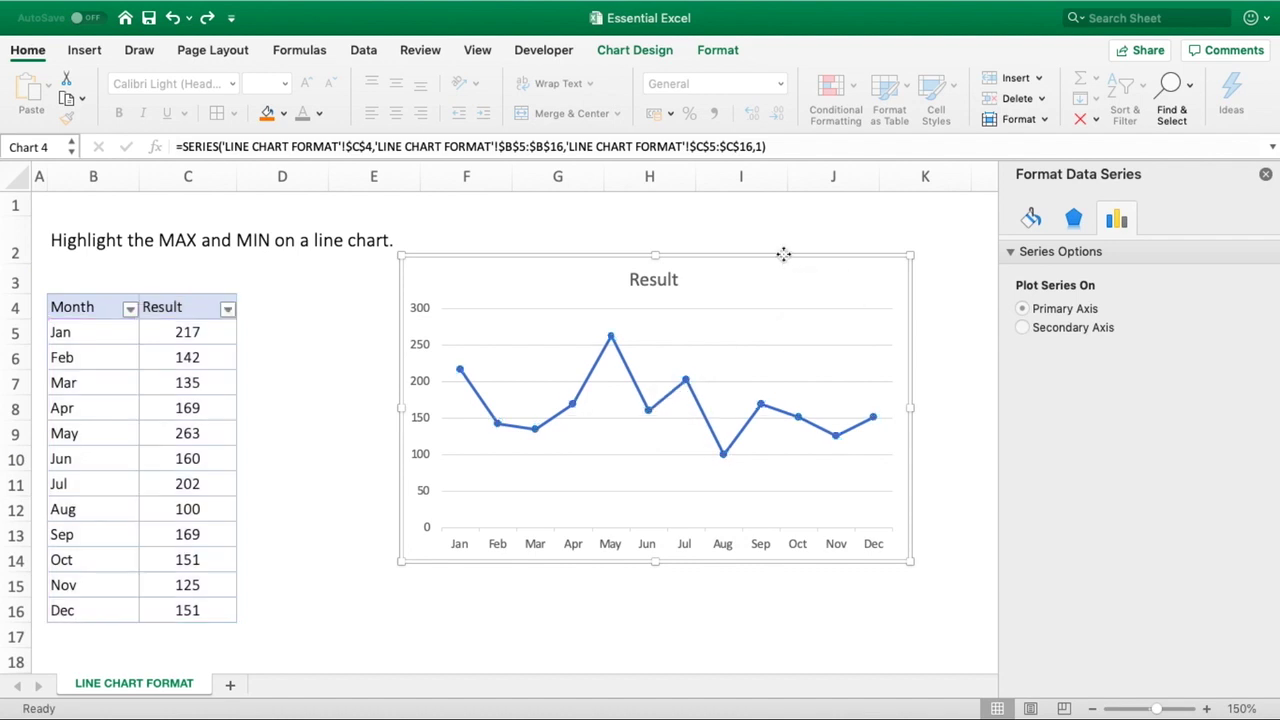
{"action": "left_click_drag", "start_coordinate": [793, 255], "coordinate": [858, 267]}
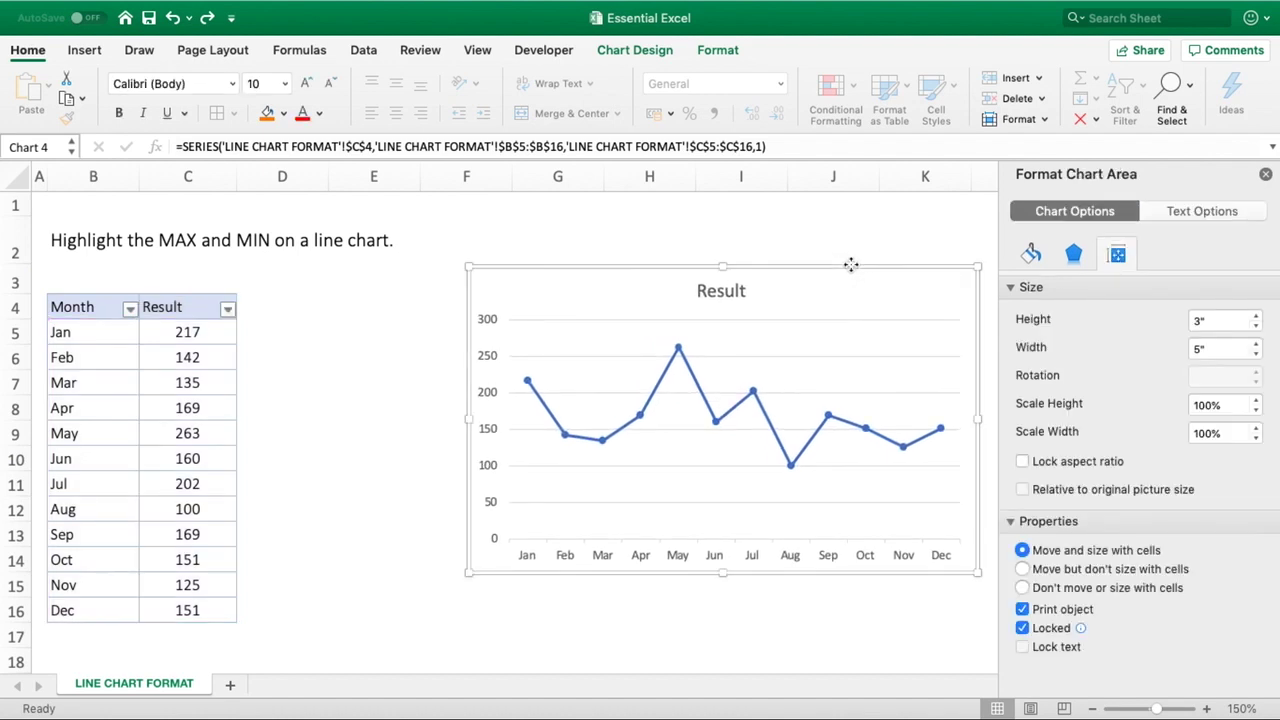
{"action": "left_click", "coordinate": [358, 403]}
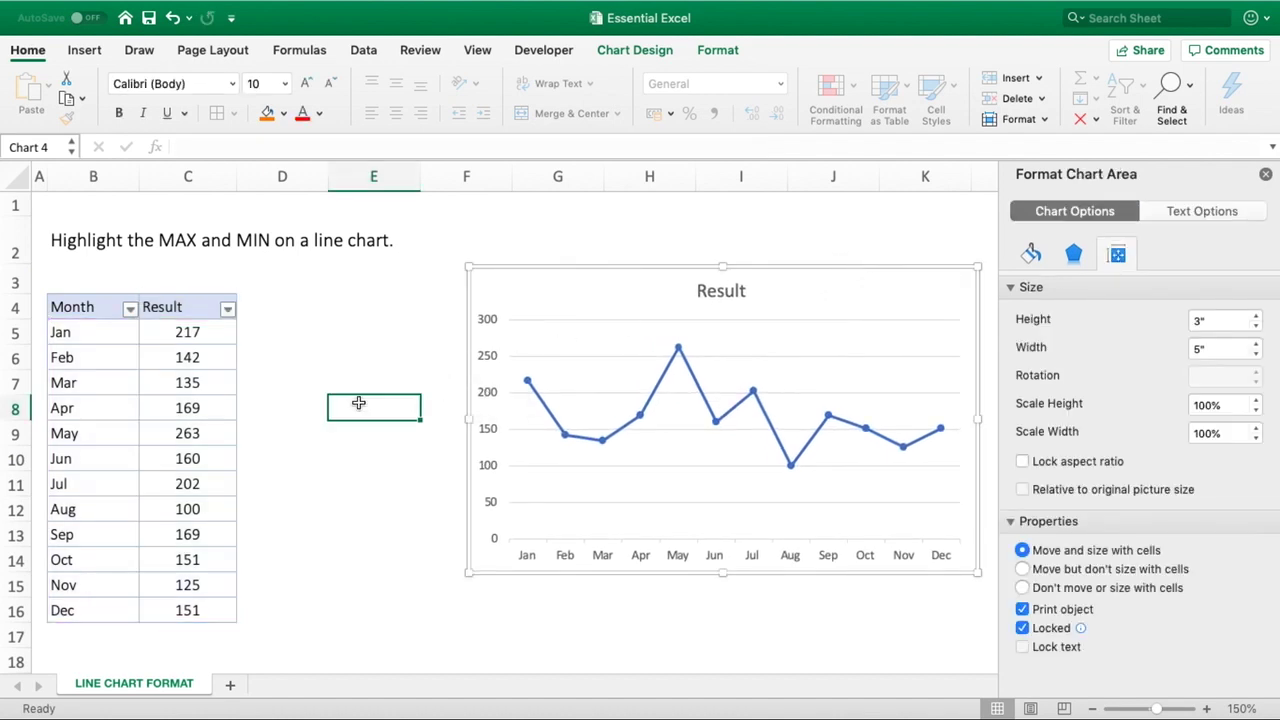
Step: Add the column headings MAX in D4 and MIN in E4, beside the Result column
{"action": "left_click", "coordinate": [269, 326]}
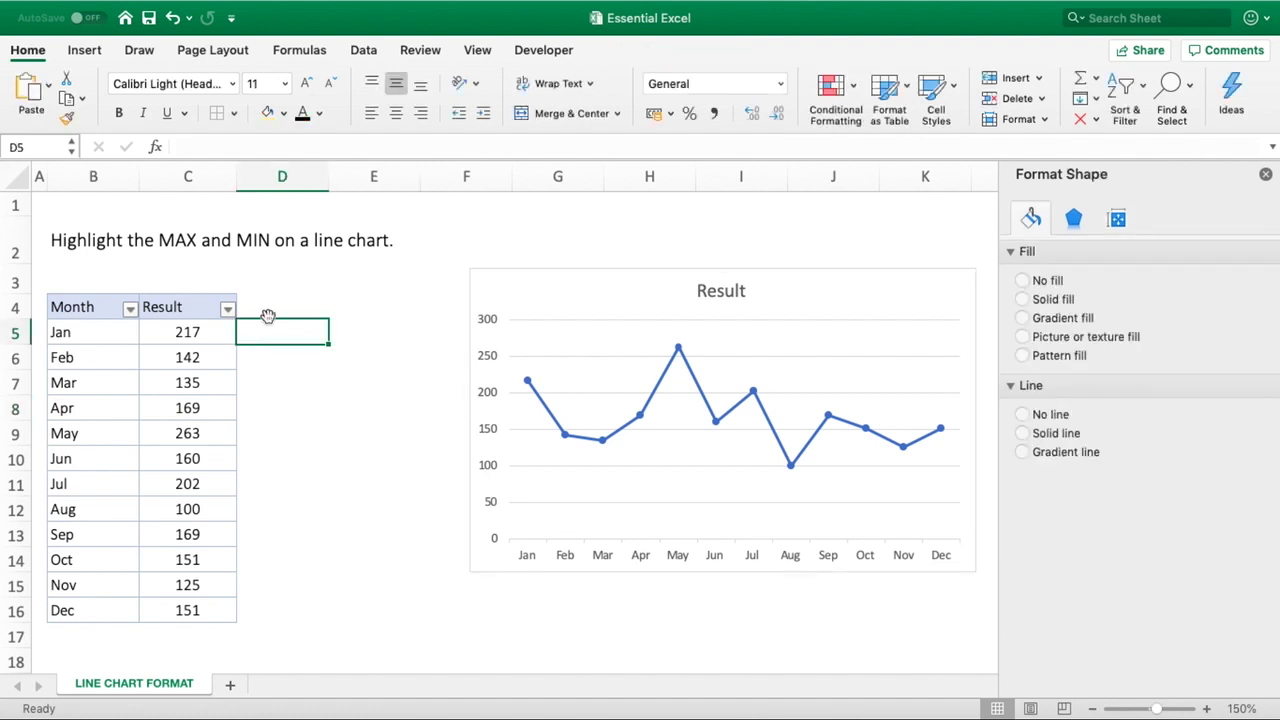
{"action": "left_click", "coordinate": [266, 310]}
{"action": "type", "text": "MAX"}
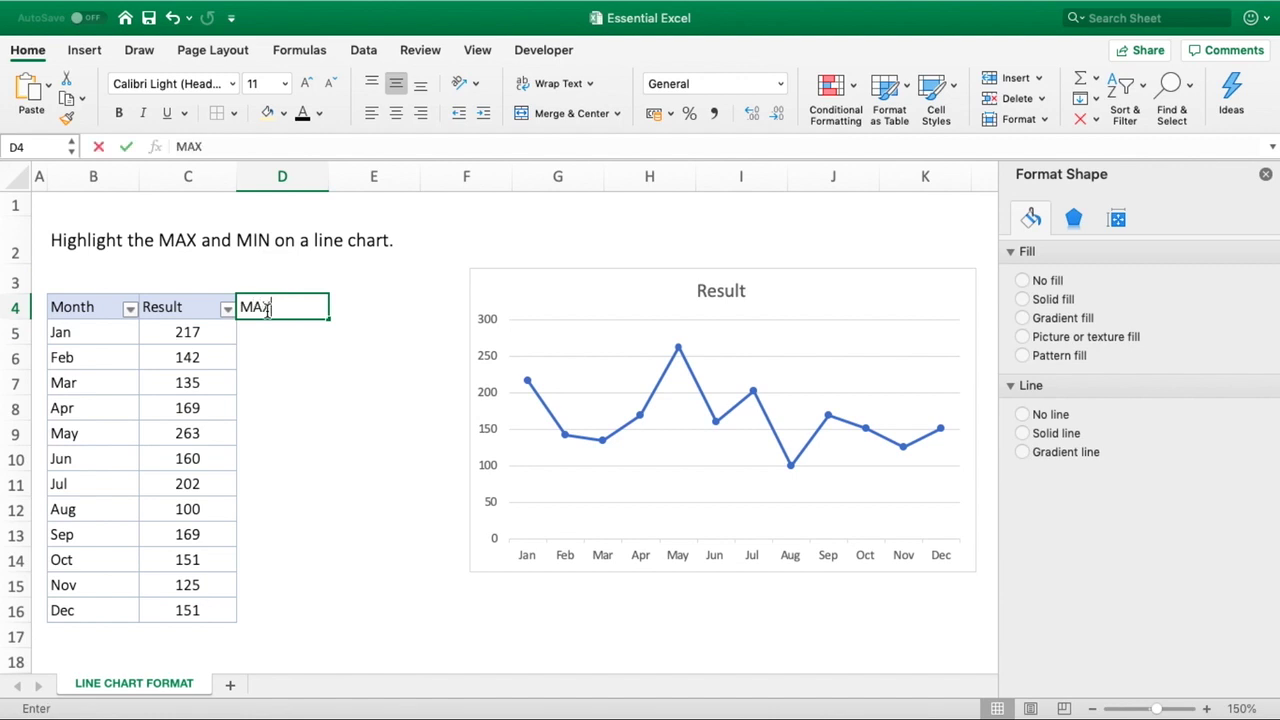
{"action": "key", "text": "Tab"}
{"action": "type", "text": "MIN"}
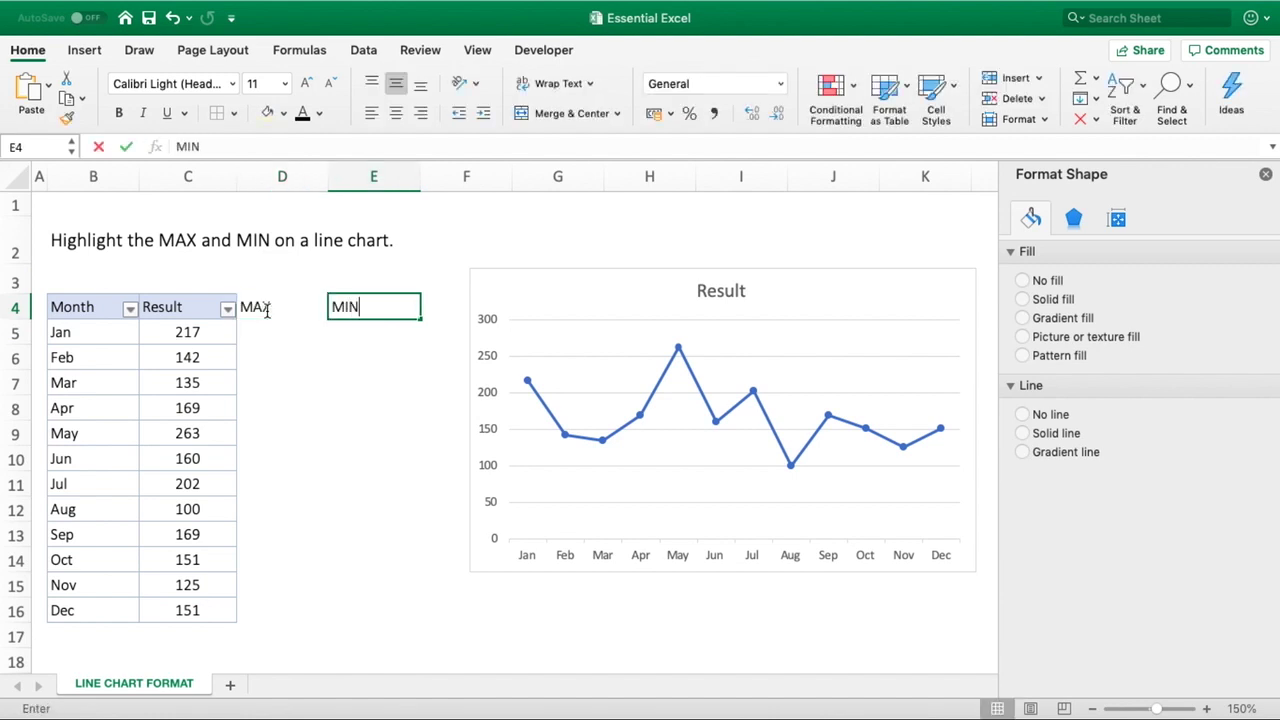
{"action": "key", "text": "Return"}
{"action": "left_click", "coordinate": [355, 492]}
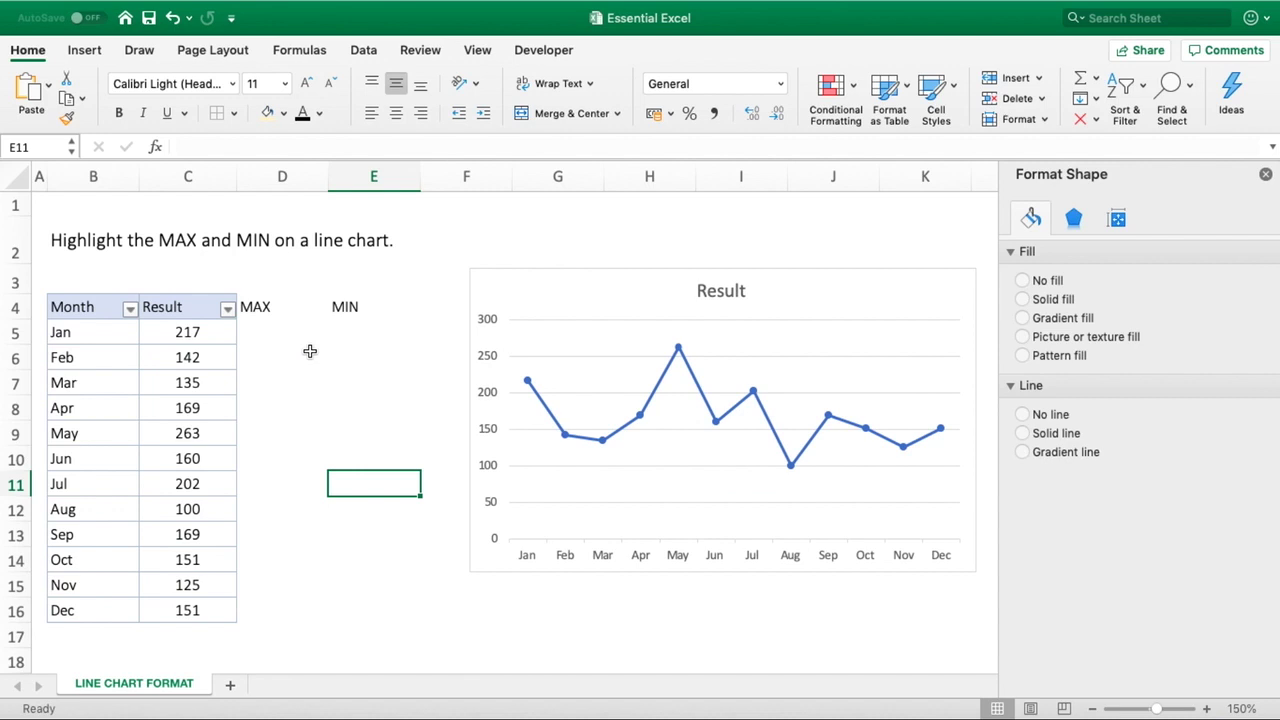
Step: Start an IF formula in D5 that tests whether C5 equals the MAX of C5:C16
{"action": "left_click", "coordinate": [280, 335]}
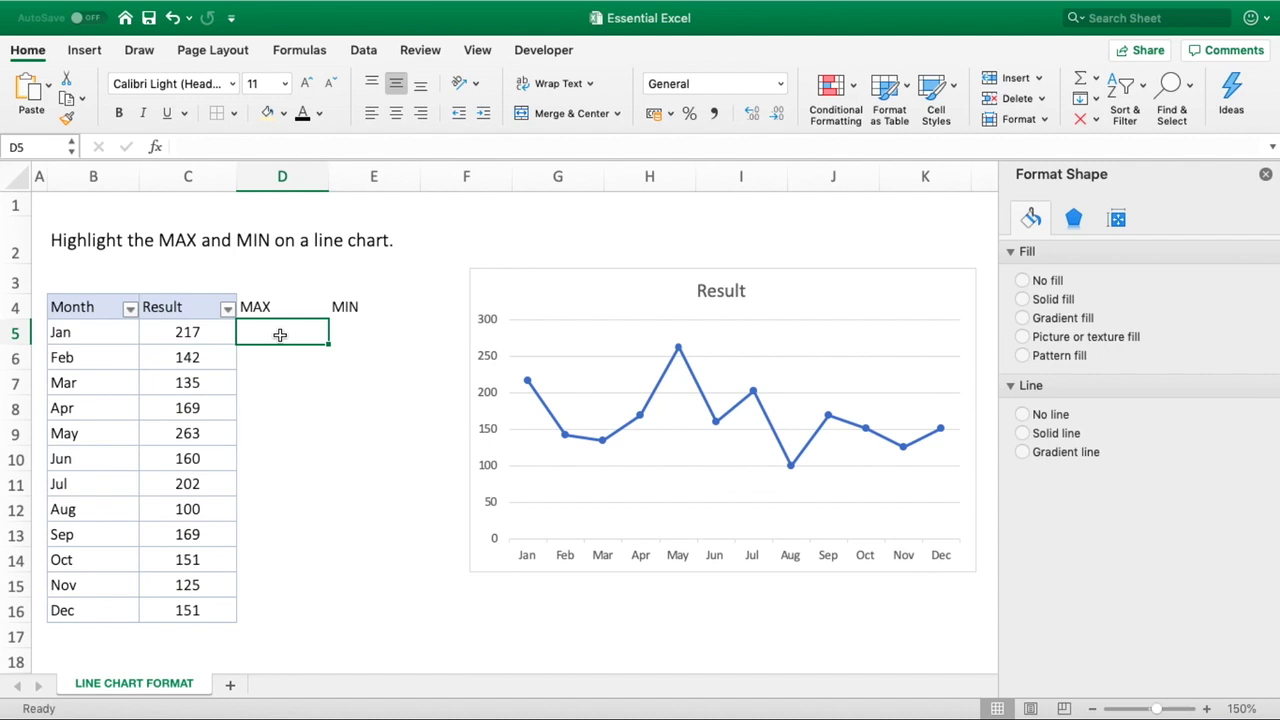
{"action": "type", "text": "="}
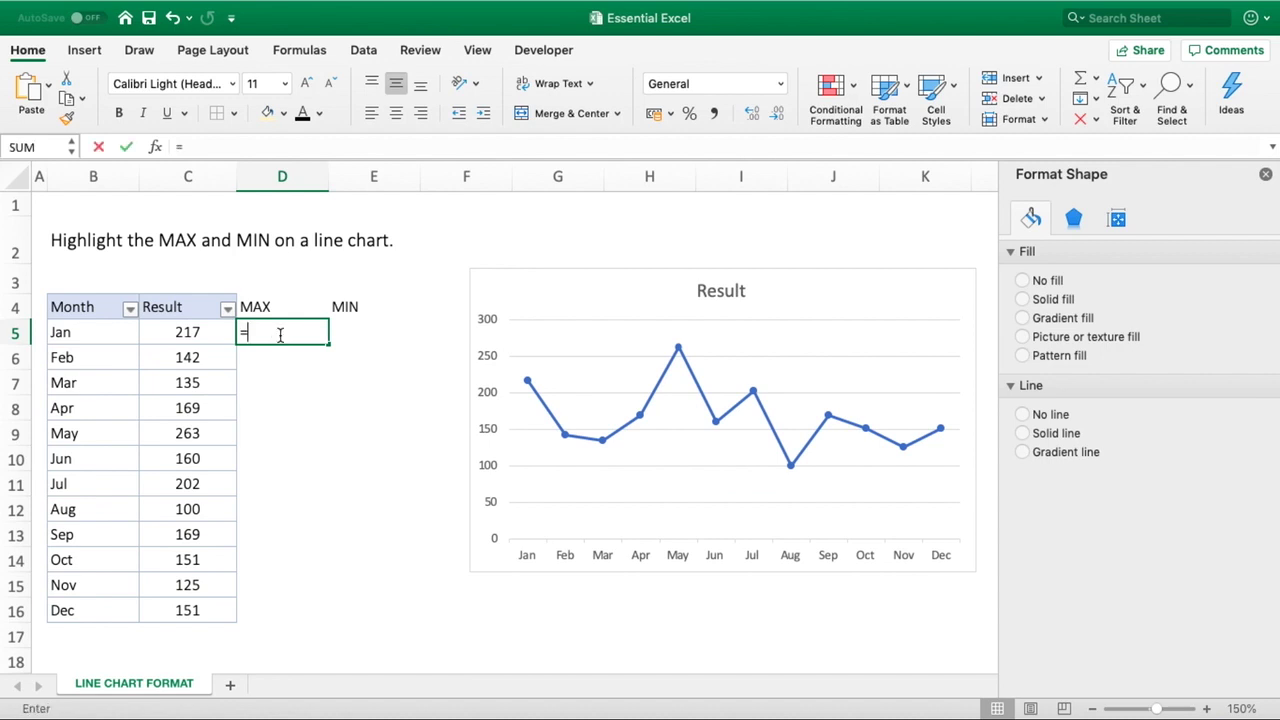
{"action": "type", "text": "if("}
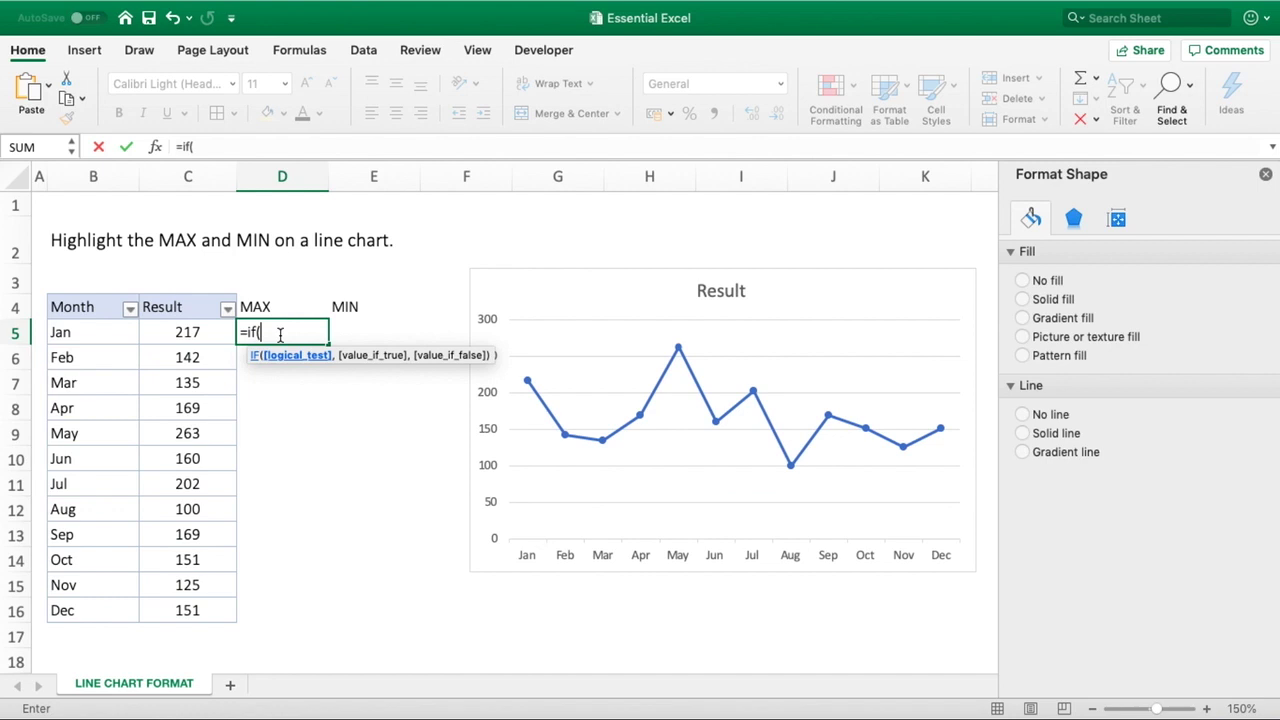
{"action": "left_click", "coordinate": [200, 338]}
{"action": "type", "text": "=MAX("}
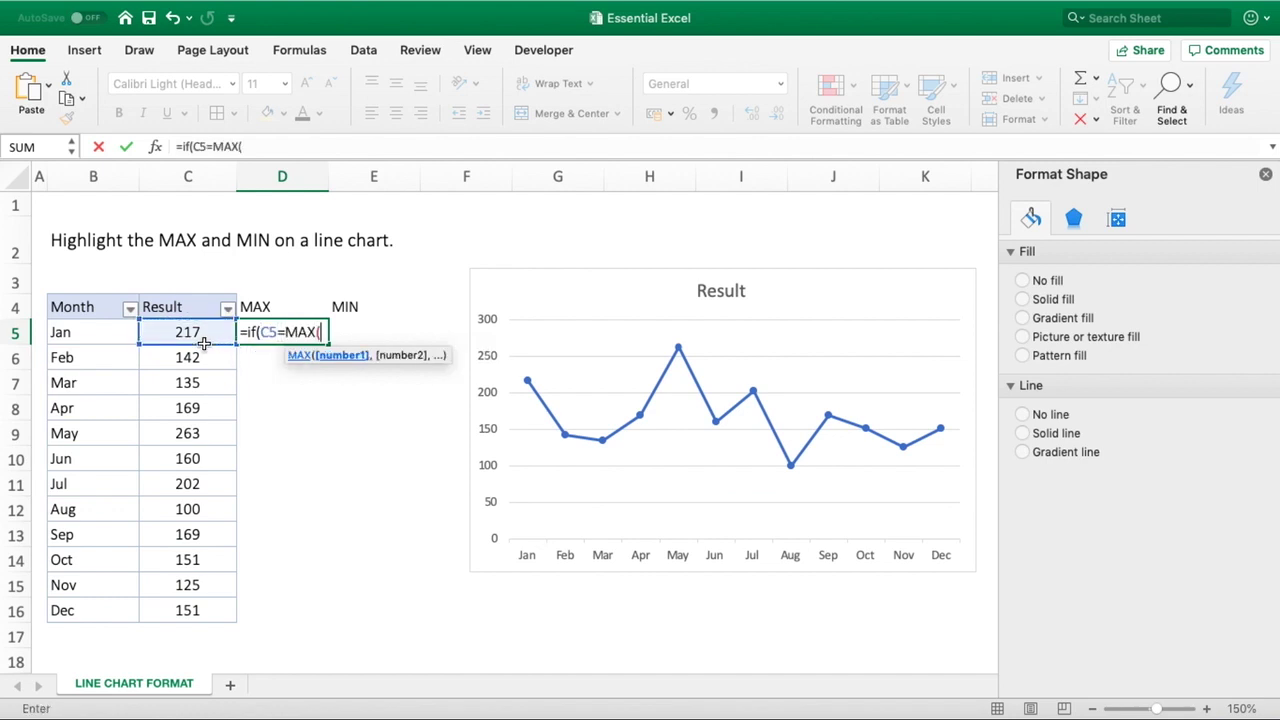
{"action": "left_click_drag", "start_coordinate": [203, 343], "coordinate": [197, 610]}
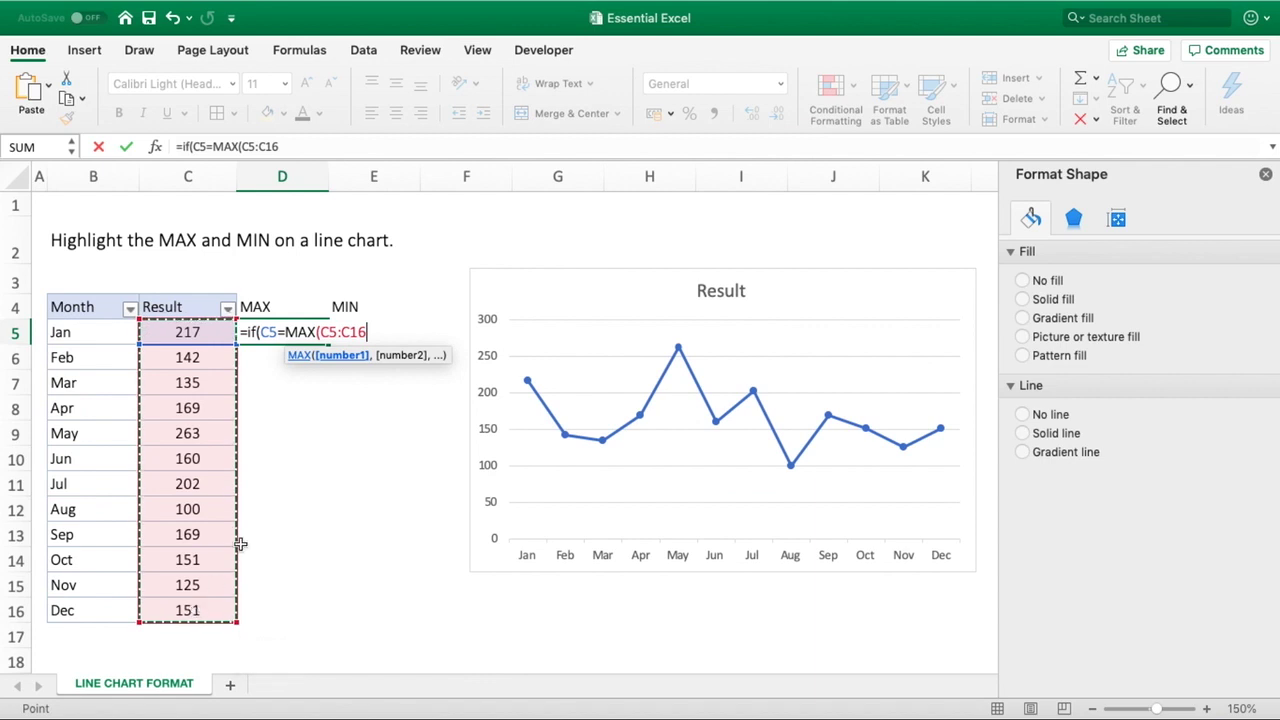
Step: Make the range inside the MAX function absolute, as $C$5:$C$16
{"action": "left_click", "coordinate": [319, 332]}
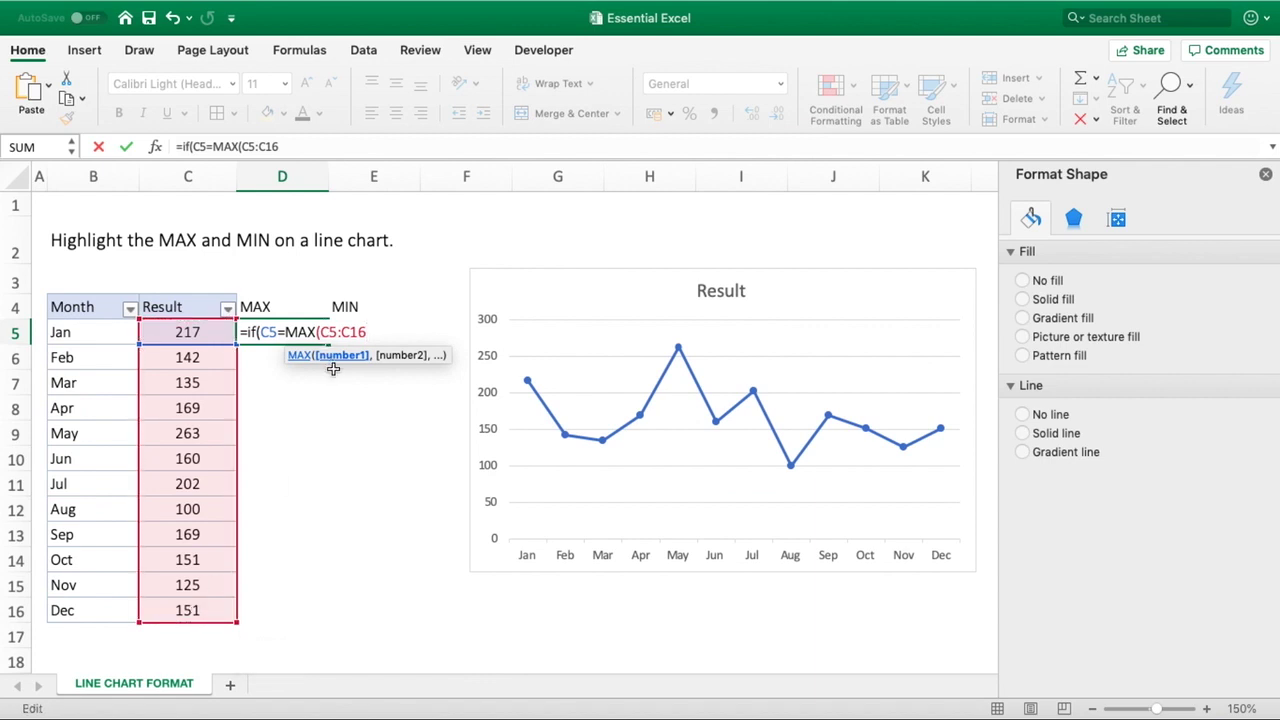
{"action": "type", "text": "$"}
{"action": "left_click", "coordinate": [339, 332]}
{"action": "type", "text": "$"}
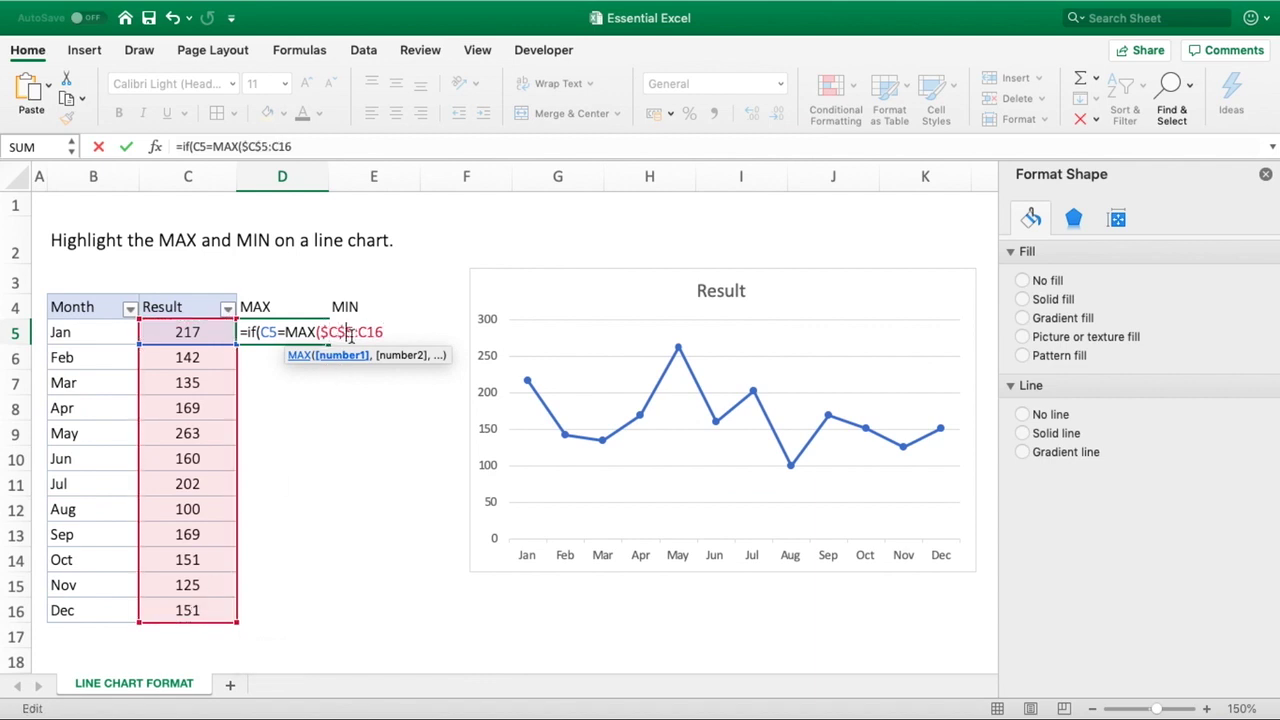
{"action": "left_click", "coordinate": [363, 332]}
{"action": "type", "text": "$"}
{"action": "left_click", "coordinate": [375, 332]}
{"action": "type", "text": "$C$"}
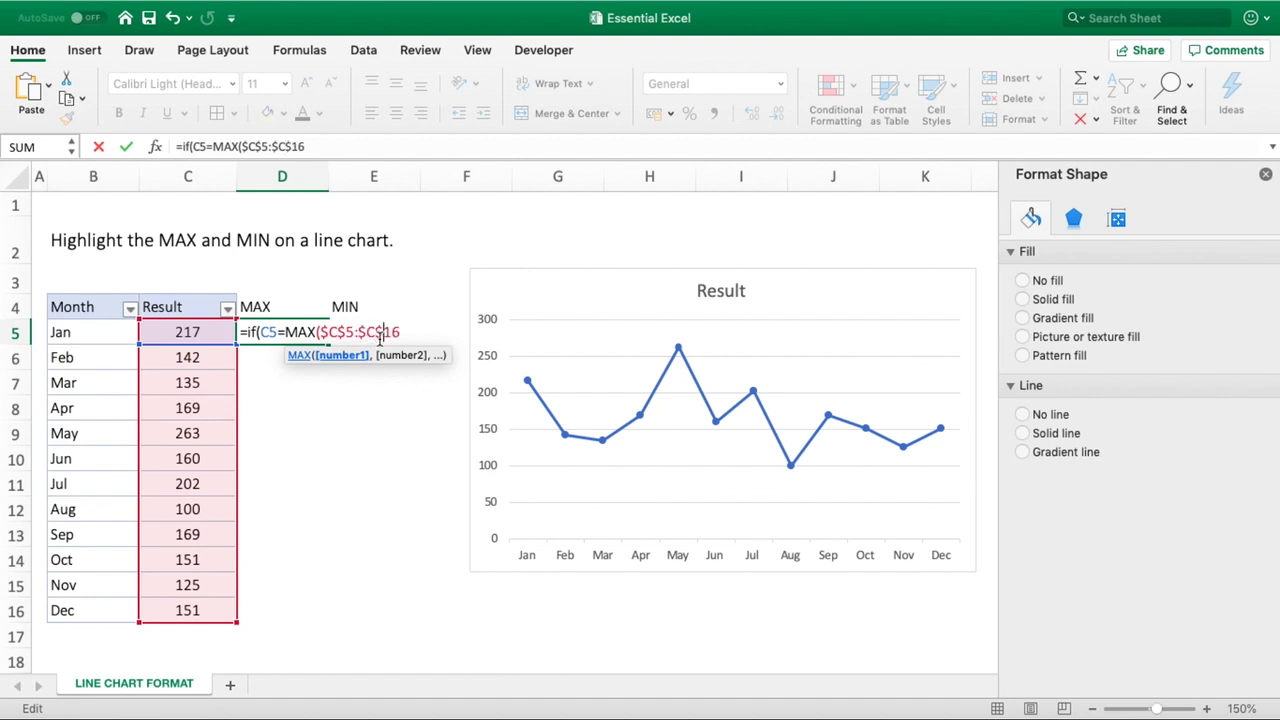
Step: Complete the D5 formula so it returns C5 when the test is true and empty text "" otherwise
{"action": "left_click", "coordinate": [312, 148]}
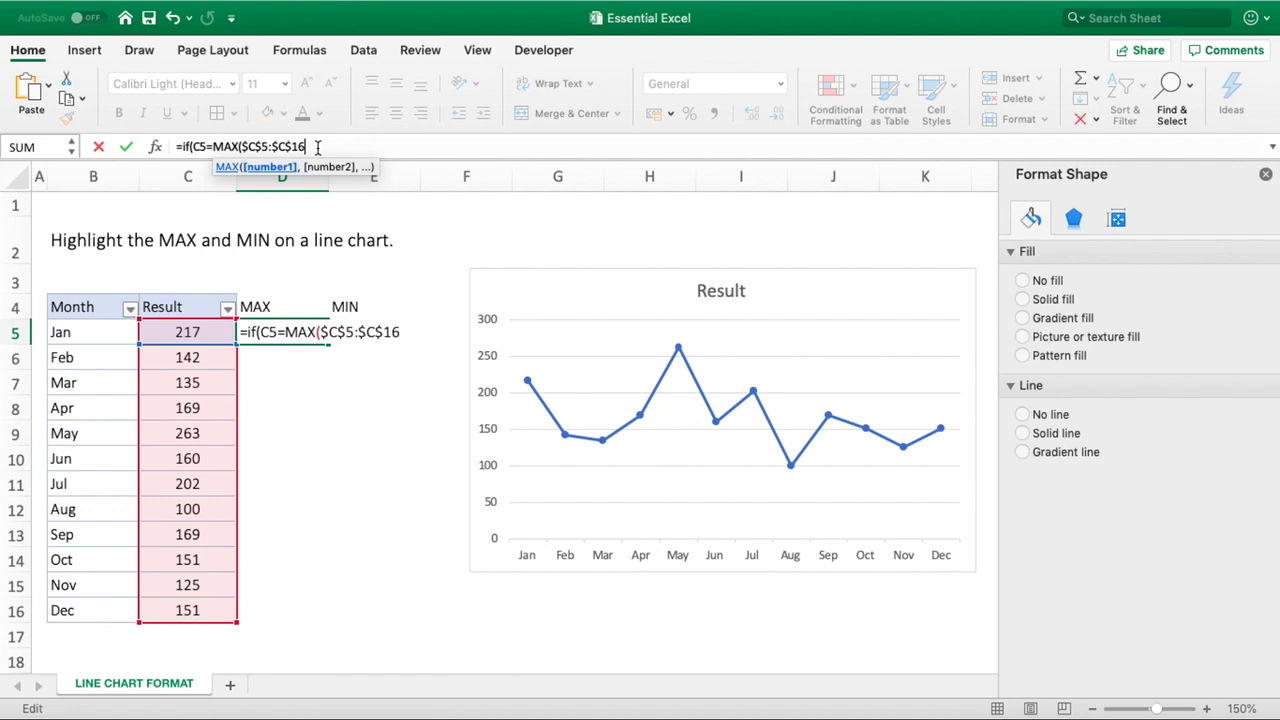
{"action": "type", "text": ")"}
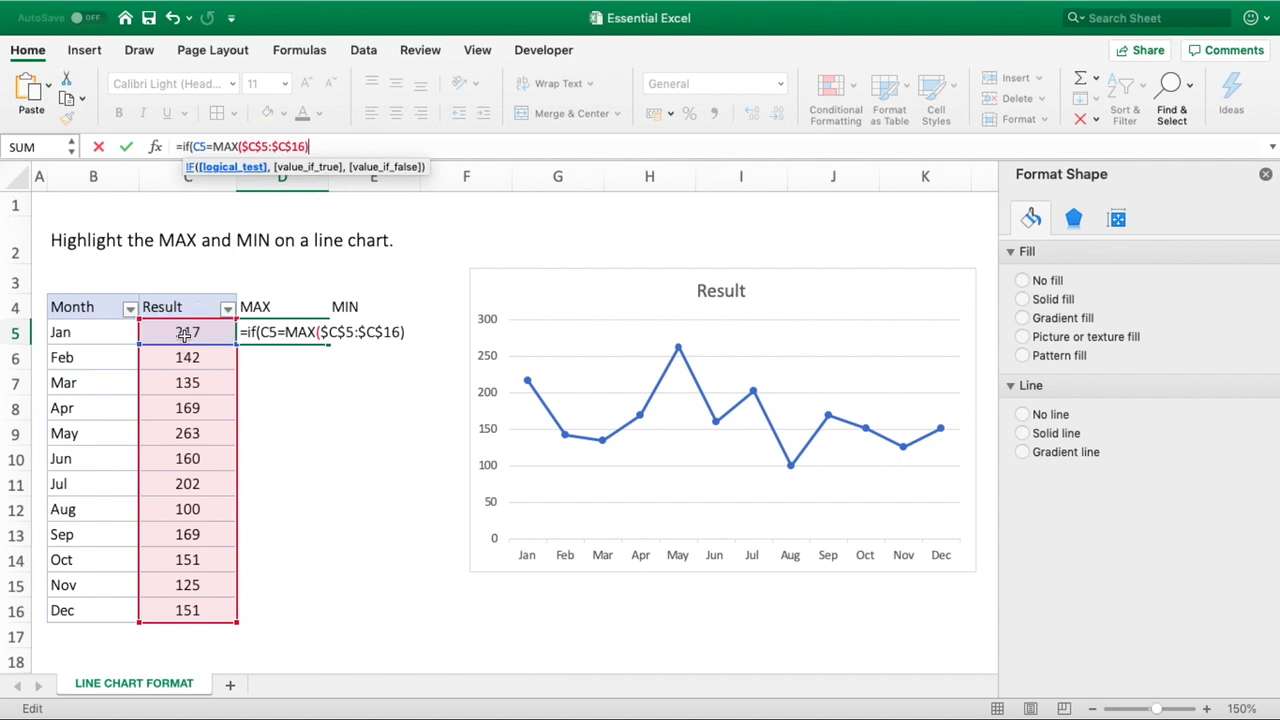
{"action": "type", "text": ","}
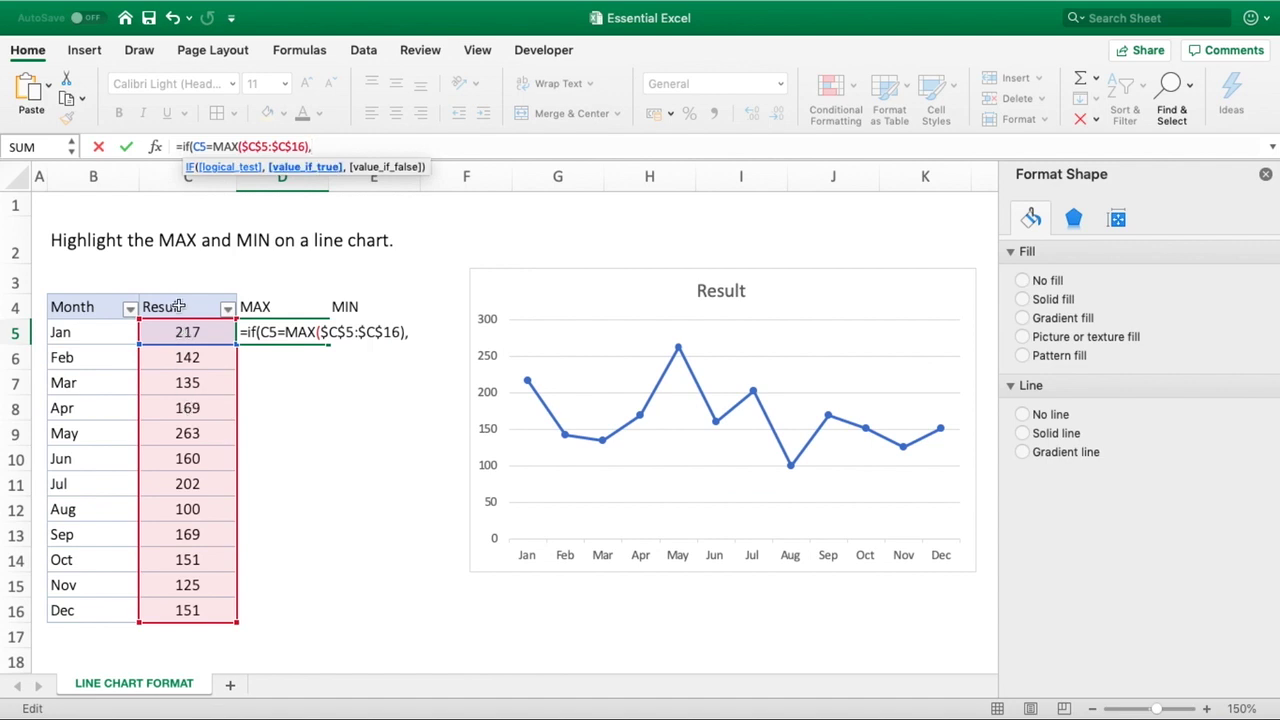
{"action": "left_click", "coordinate": [183, 333]}
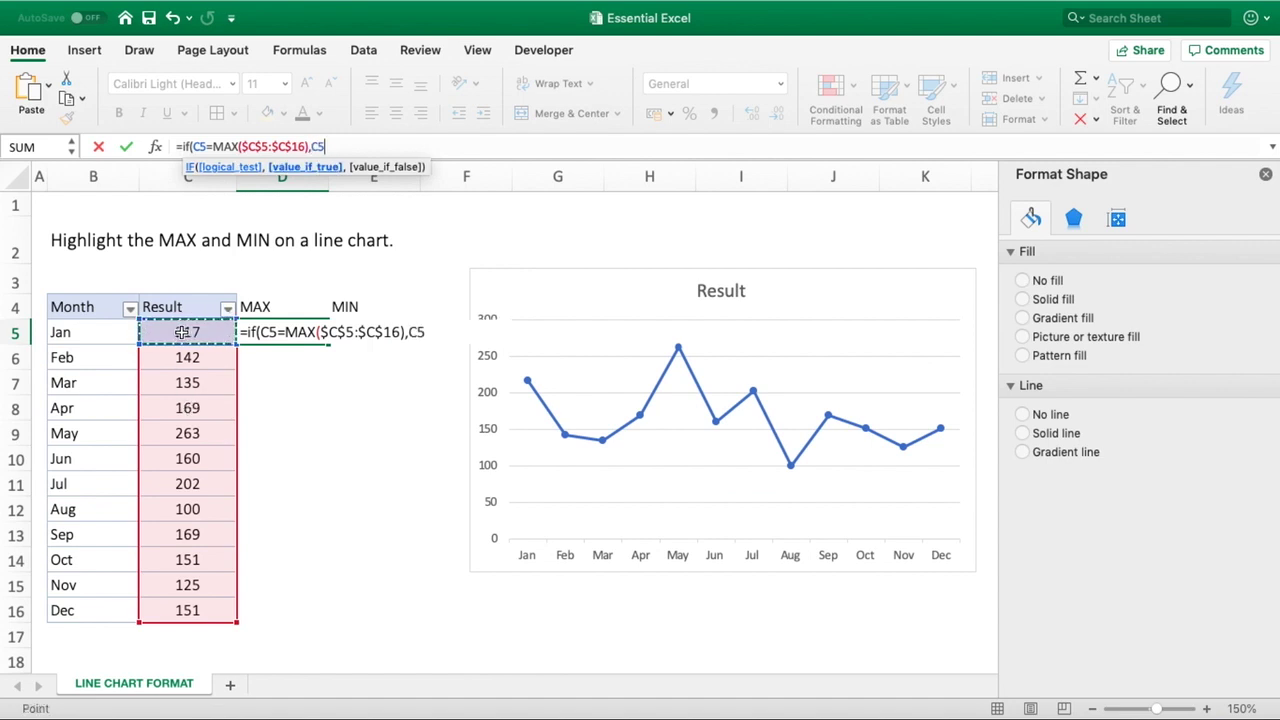
{"action": "type", "text": ",\"\""}
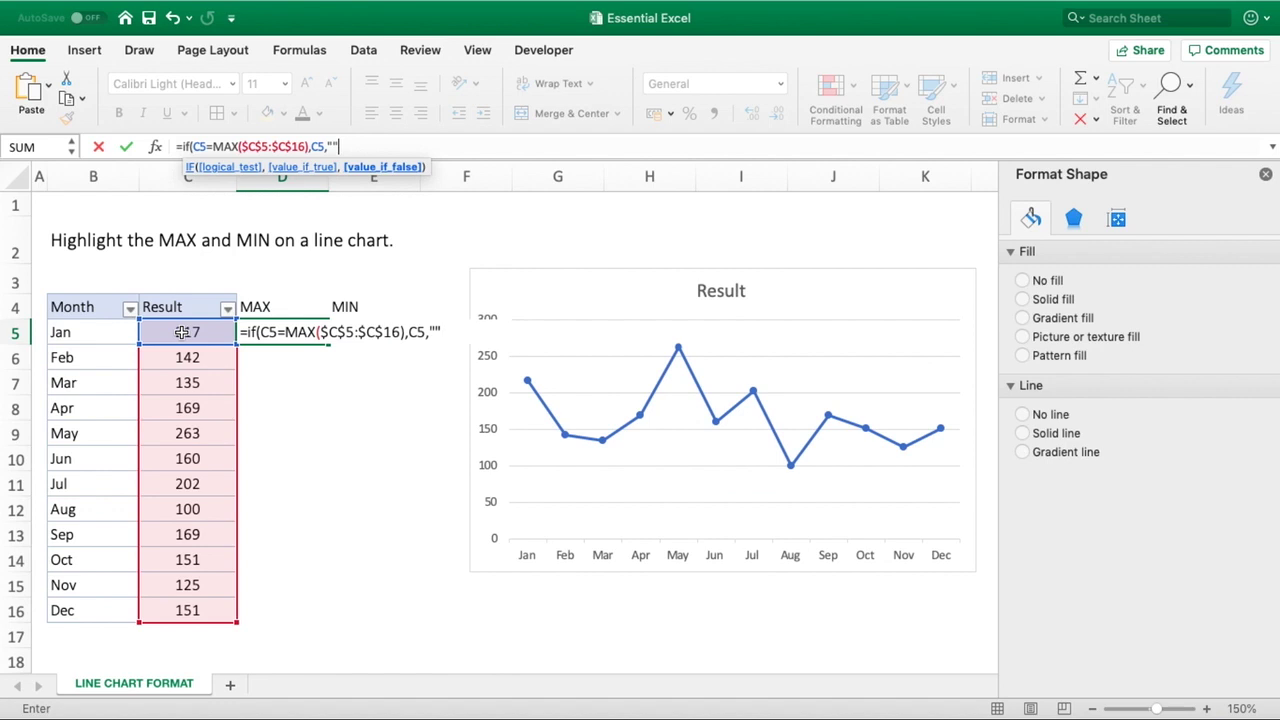
{"action": "type", "text": ")"}
{"action": "key", "text": "Return"}
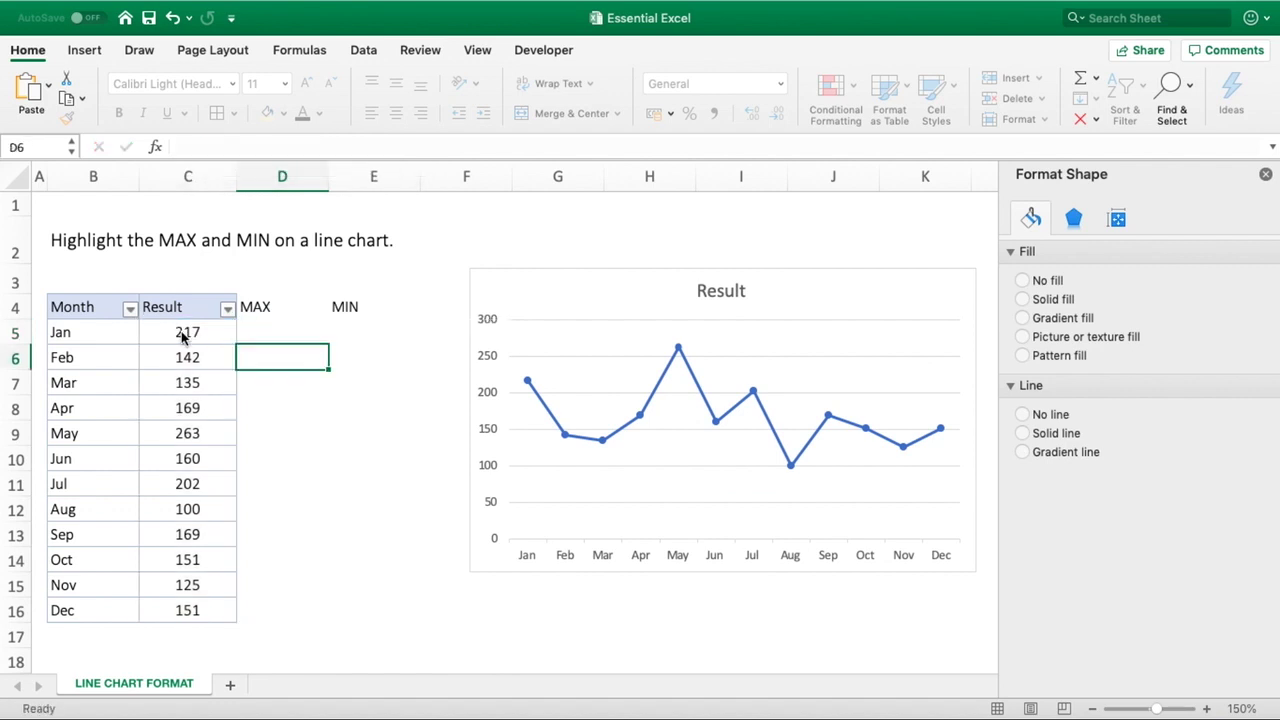
Step: Fill the MAX formula from D5 down through D16
{"action": "left_click", "coordinate": [312, 334]}
{"action": "left_click_drag", "start_coordinate": [330, 348], "coordinate": [308, 624]}
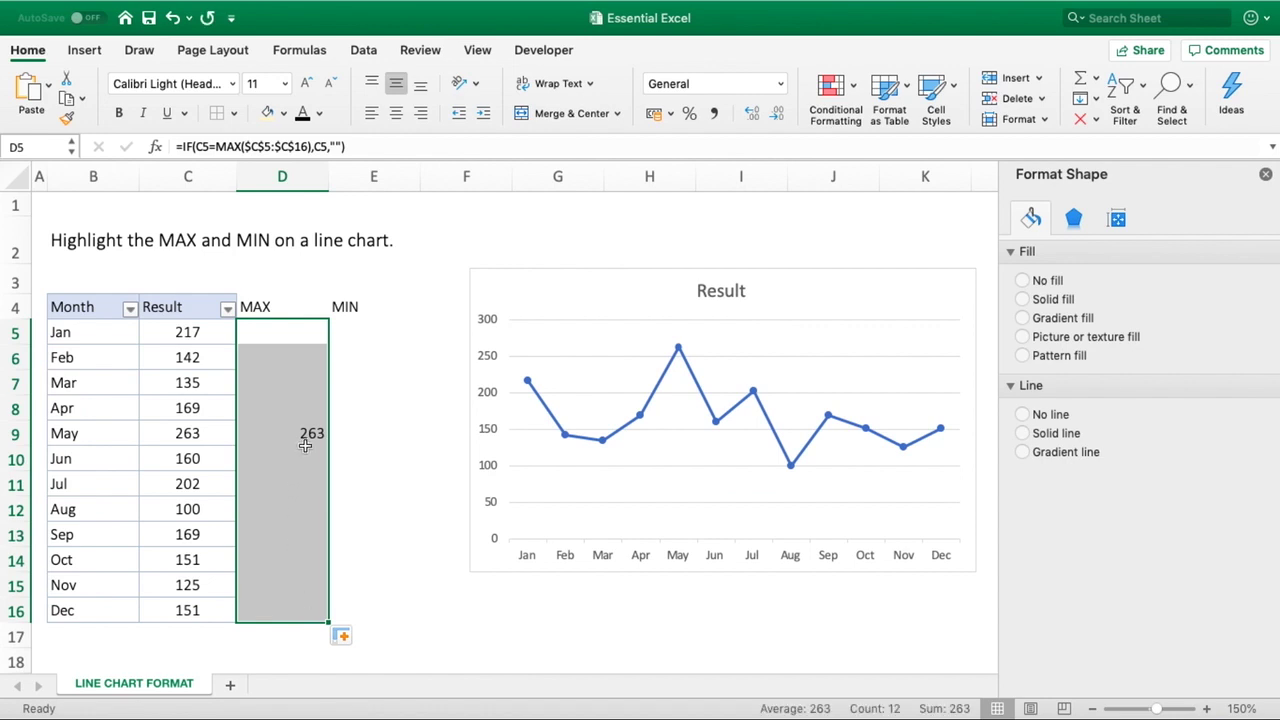
{"action": "left_click", "coordinate": [212, 440]}
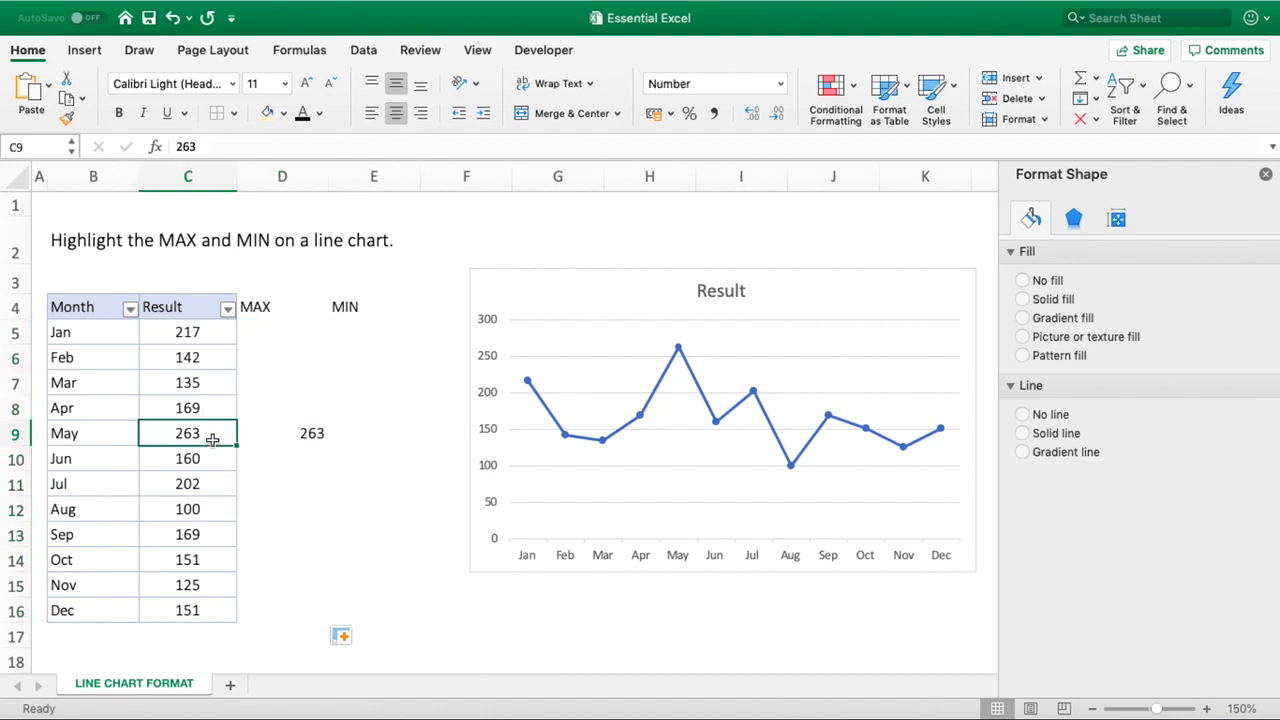
Step: Start an IF formula in E5 that tests whether C5 equals the MIN of C5:C16
{"action": "left_click", "coordinate": [356, 339]}
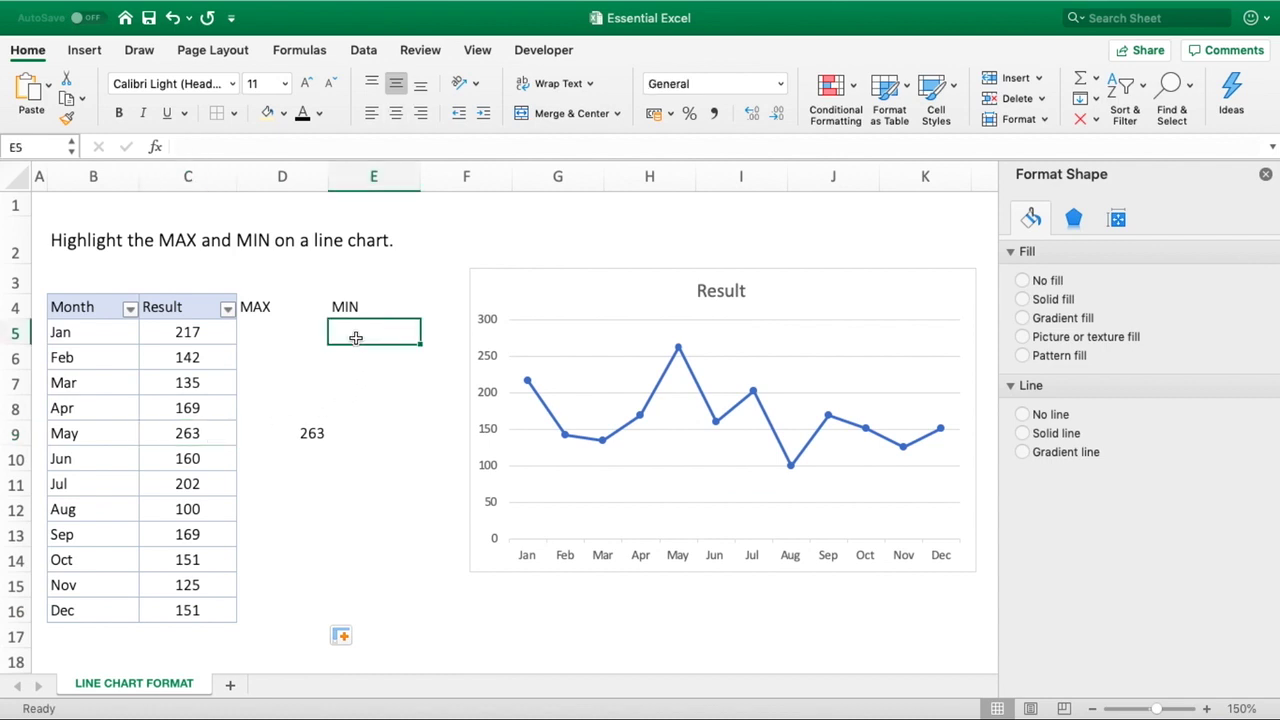
{"action": "type", "text": "=IF("}
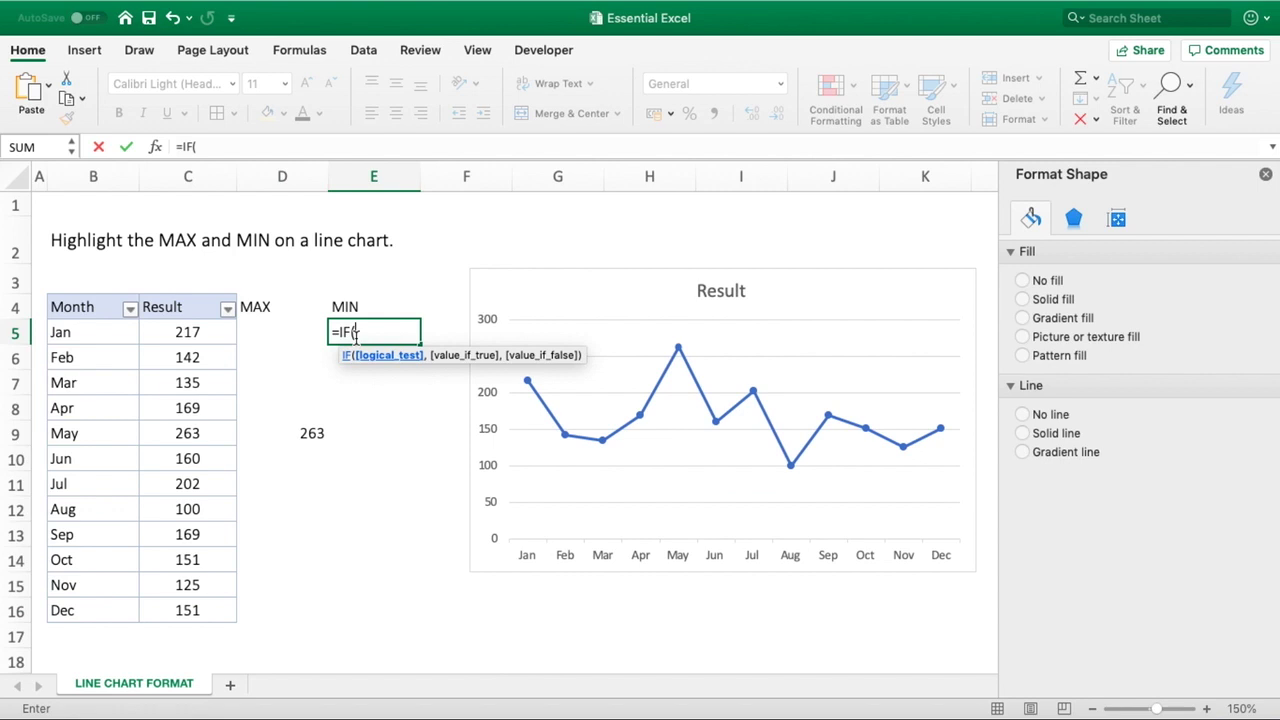
{"action": "left_click", "coordinate": [178, 336]}
{"action": "type", "text": "="}
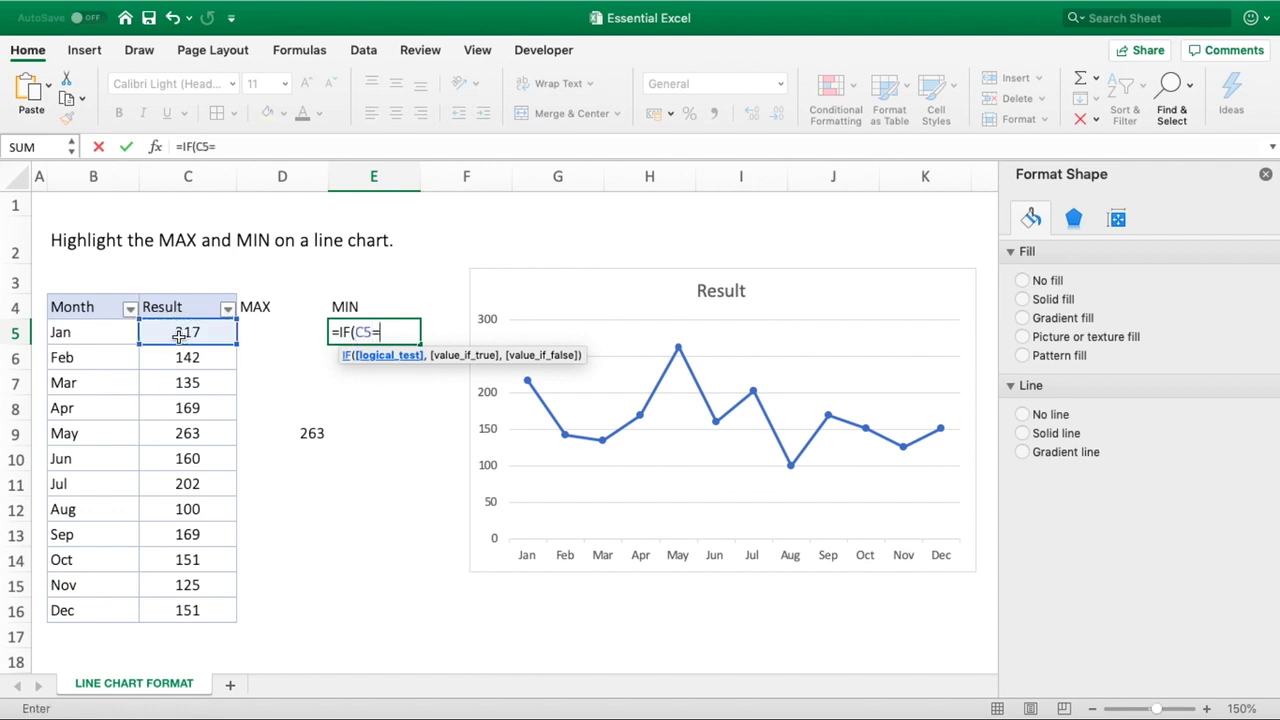
{"action": "type", "text": "MIN("}
{"action": "left_click_drag", "start_coordinate": [178, 336], "coordinate": [201, 611]}
{"action": "type", "text": ")"}
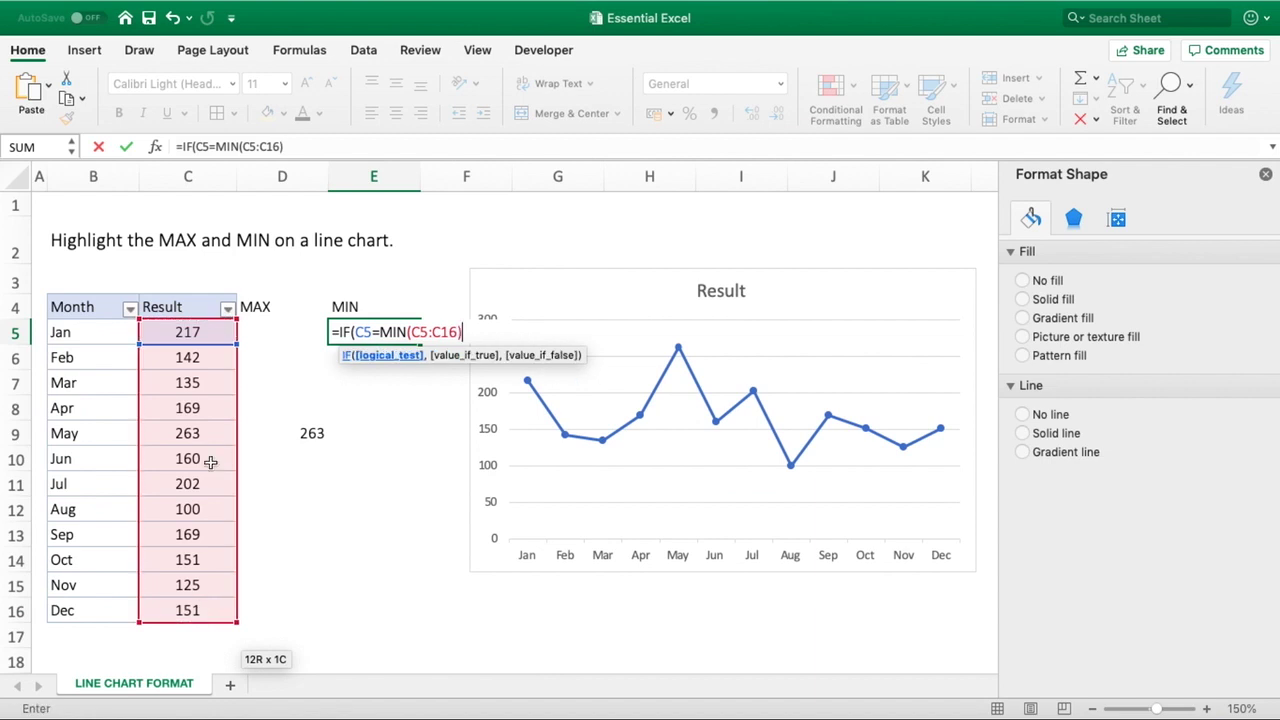
Step: Make the range inside the MIN function absolute, as $C$5:$C$16
{"action": "left_click", "coordinate": [246, 147]}
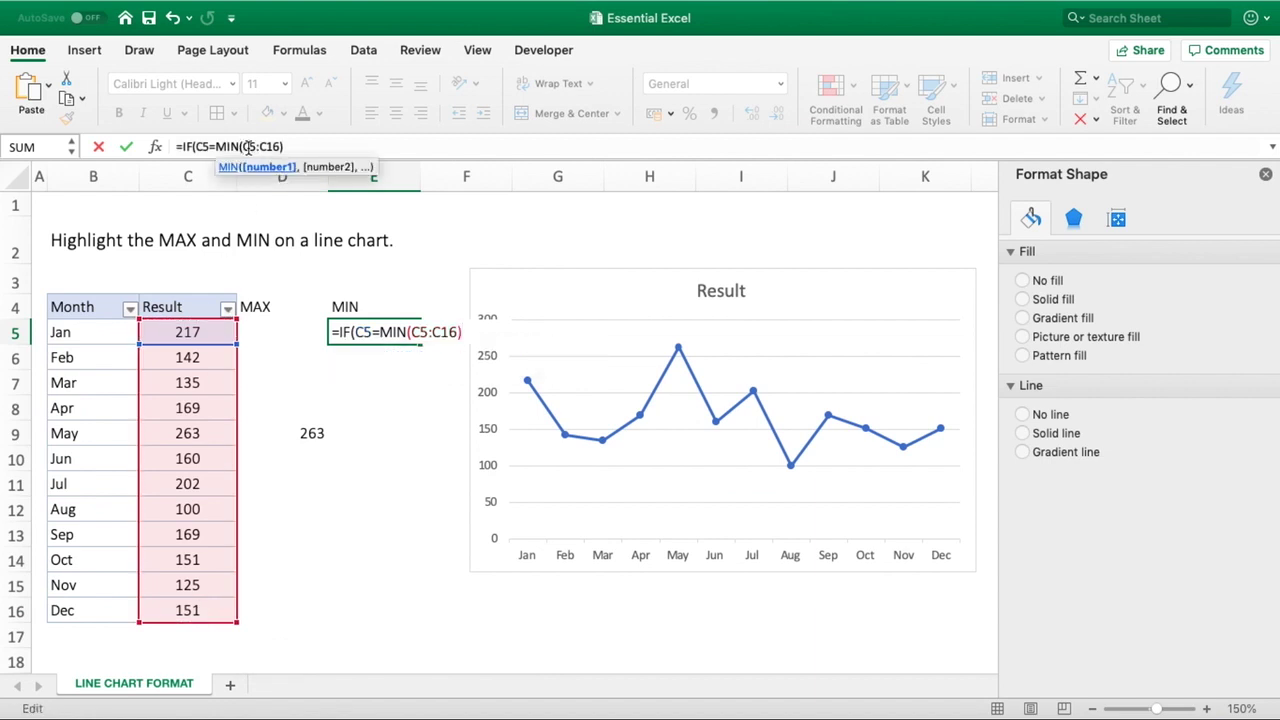
{"action": "type", "text": "$"}
{"action": "key", "text": "Right"}
{"action": "type", "text": "$"}
{"action": "key", "text": "Right"}
{"action": "key", "text": "Right"}
{"action": "type", "text": "$"}
{"action": "key", "text": "Right"}
{"action": "type", "text": "$"}
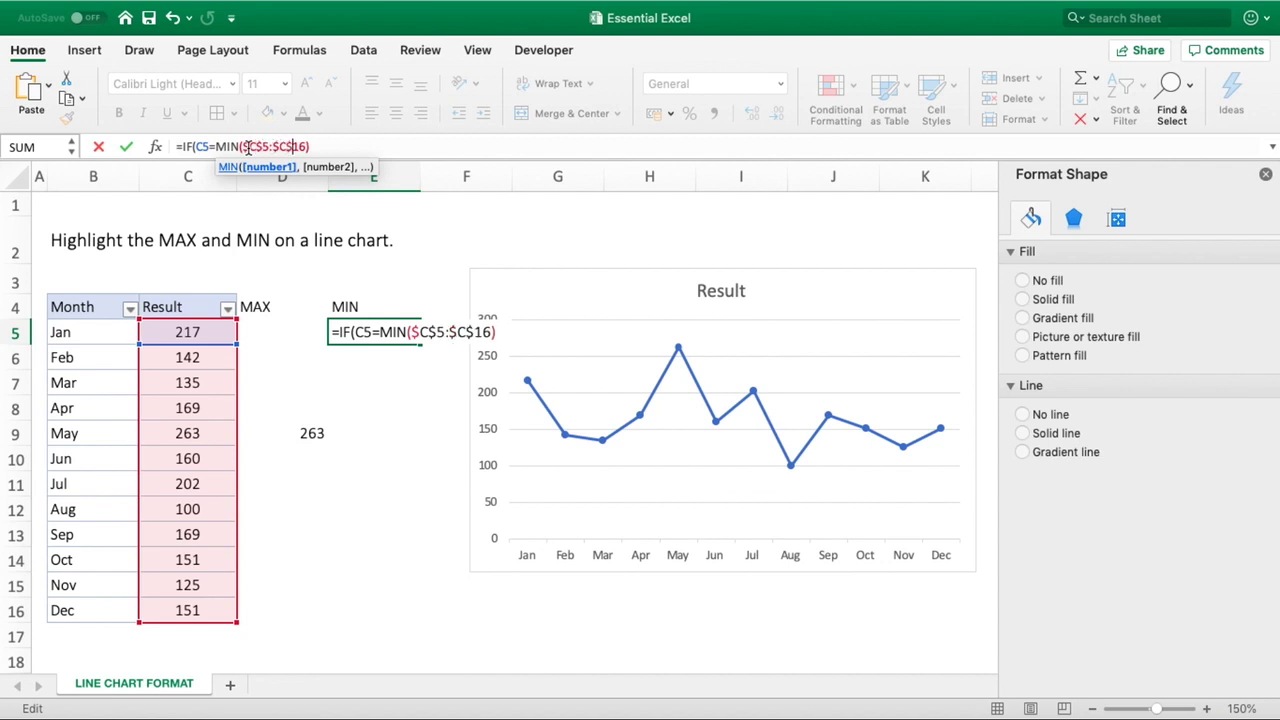
Step: Complete the E5 formula so it returns C5 when the test is true and empty text "" otherwise
{"action": "left_click", "coordinate": [336, 140]}
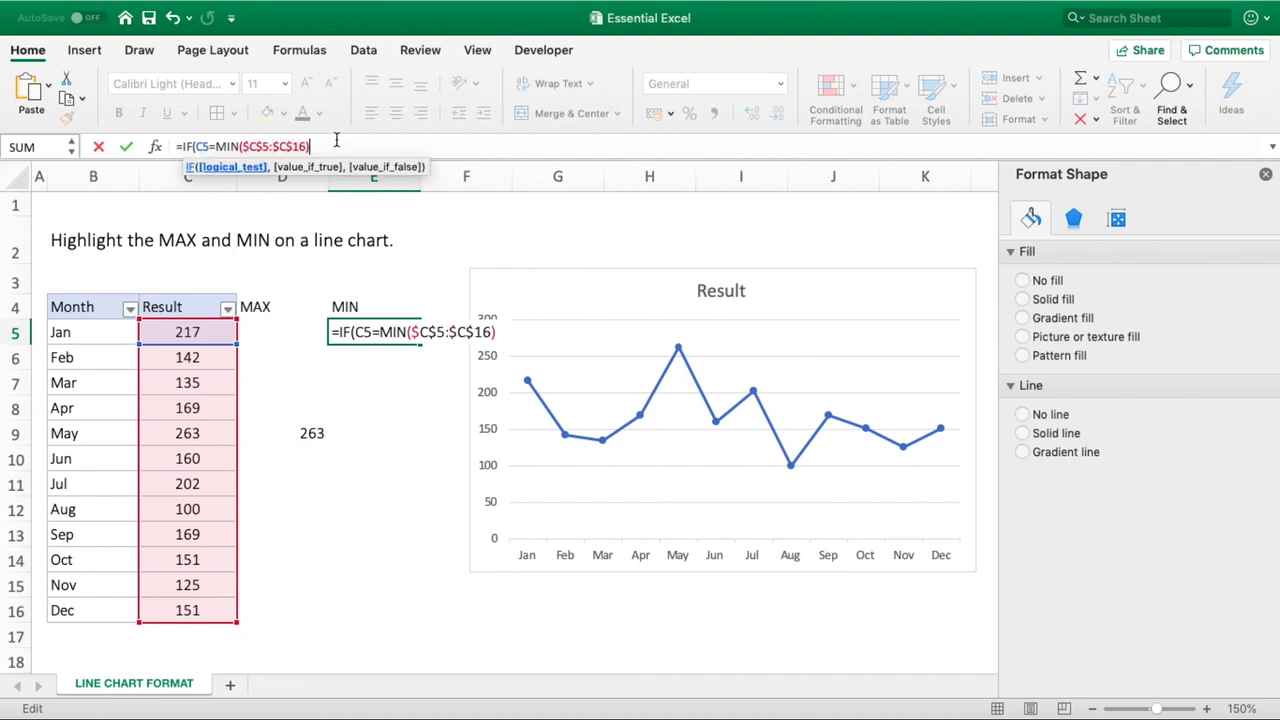
{"action": "type", "text": ","}
{"action": "left_click", "coordinate": [201, 337]}
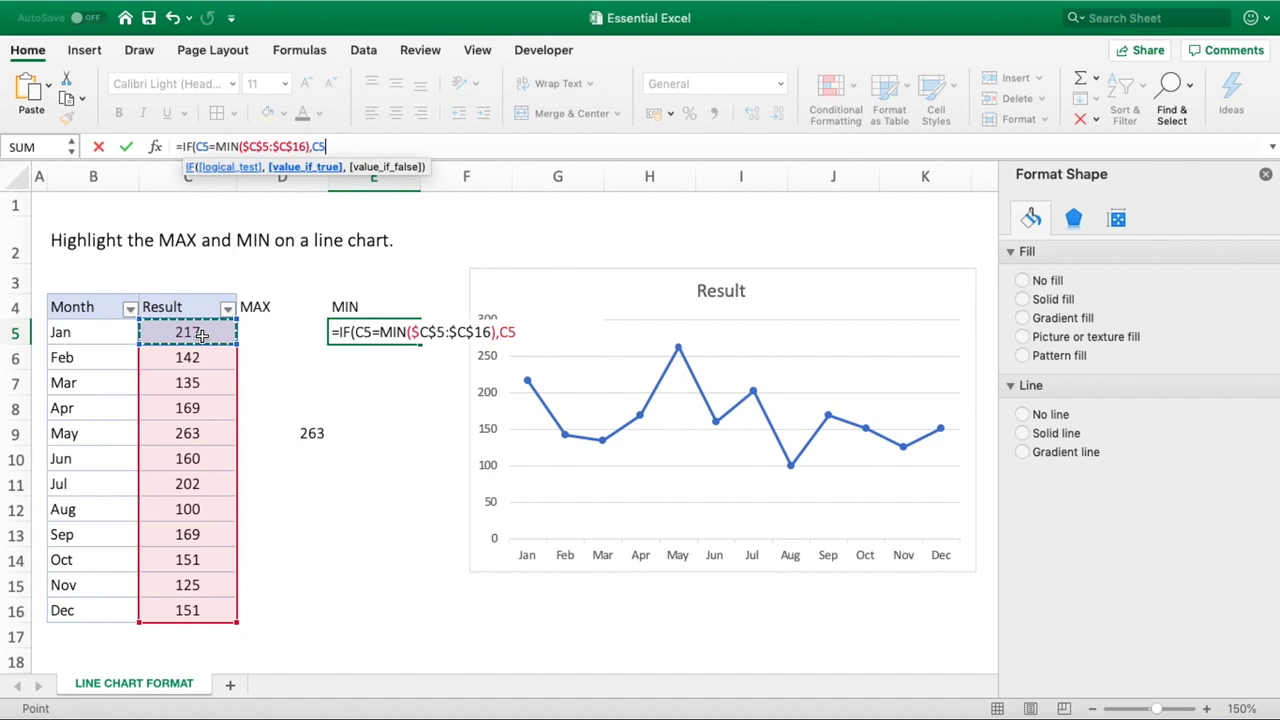
{"action": "type", "text": ",\"\")"}
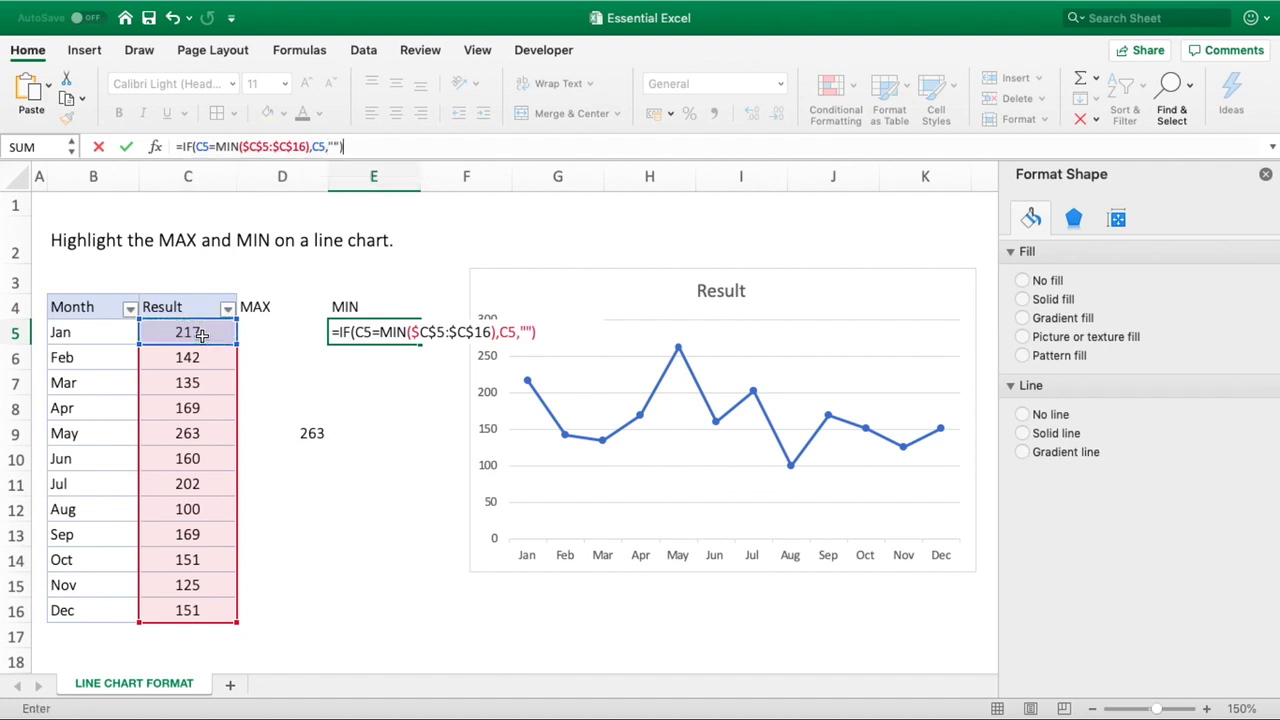
{"action": "key", "text": "Return"}
Step: Fill the MIN formula from E5 down through E16
{"action": "left_click", "coordinate": [360, 332]}
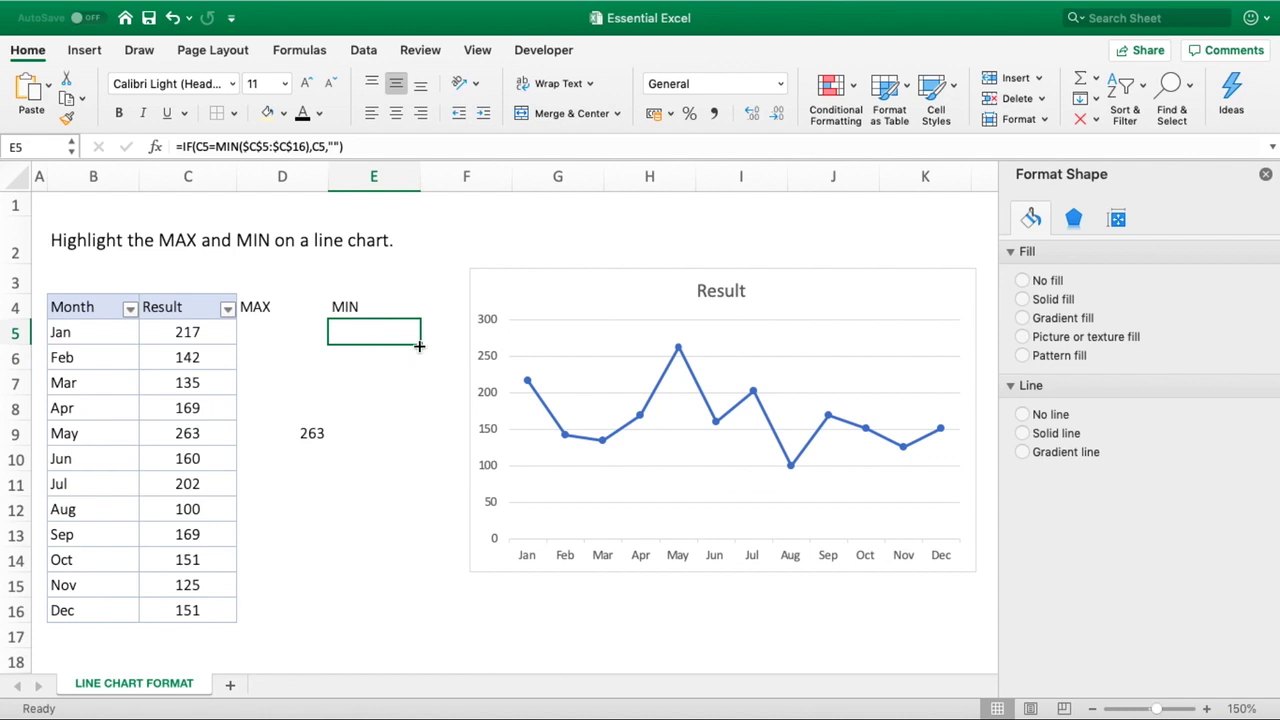
{"action": "left_click_drag", "start_coordinate": [419, 346], "coordinate": [410, 623]}
{"action": "left_click", "coordinate": [524, 645]}
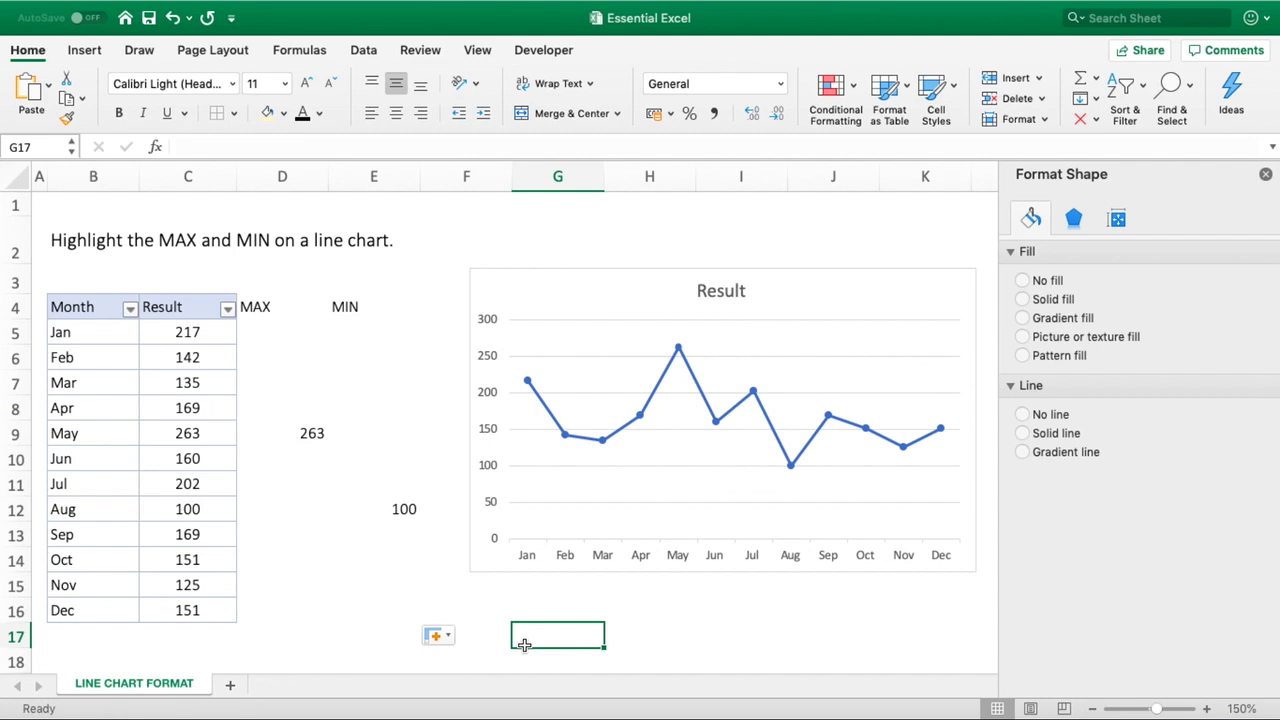
Step: Extend the line chart's data range to column E so it includes the MAX and MIN columns as series
{"action": "left_click_drag", "start_coordinate": [302, 314], "coordinate": [296, 604]}
{"action": "left_click_drag", "start_coordinate": [389, 314], "coordinate": [401, 613]}
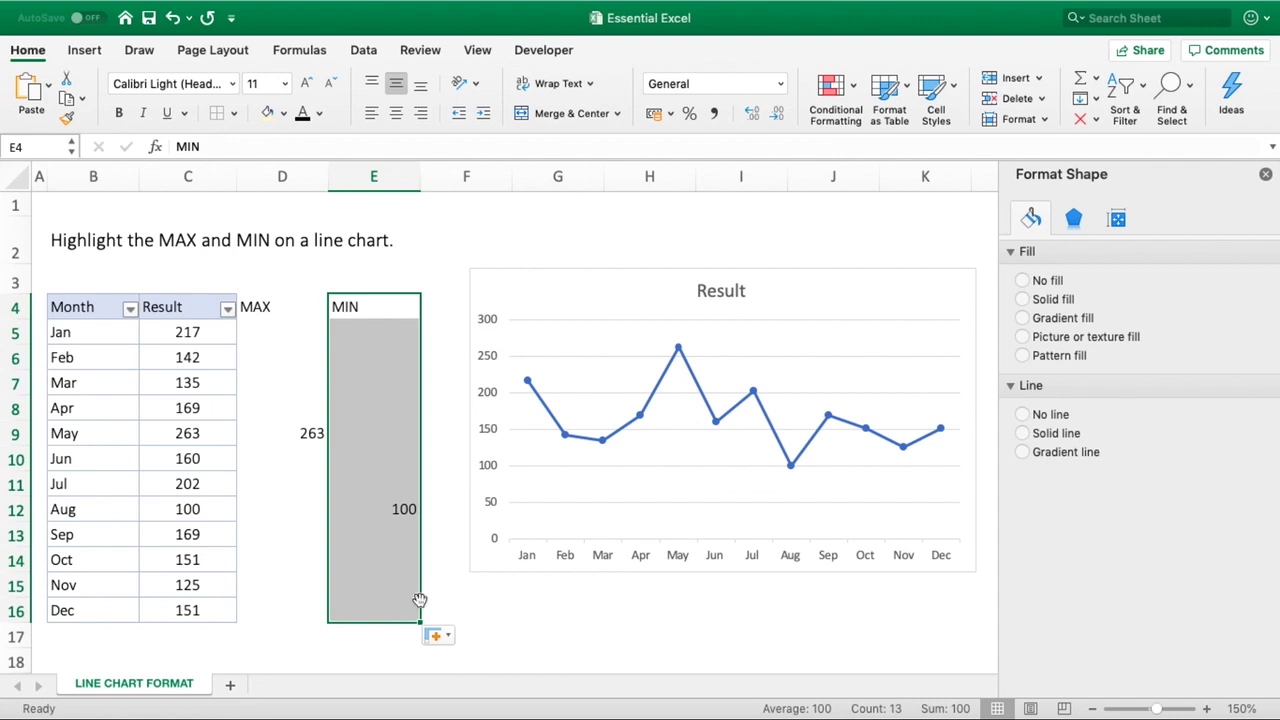
{"action": "left_click", "coordinate": [479, 566]}
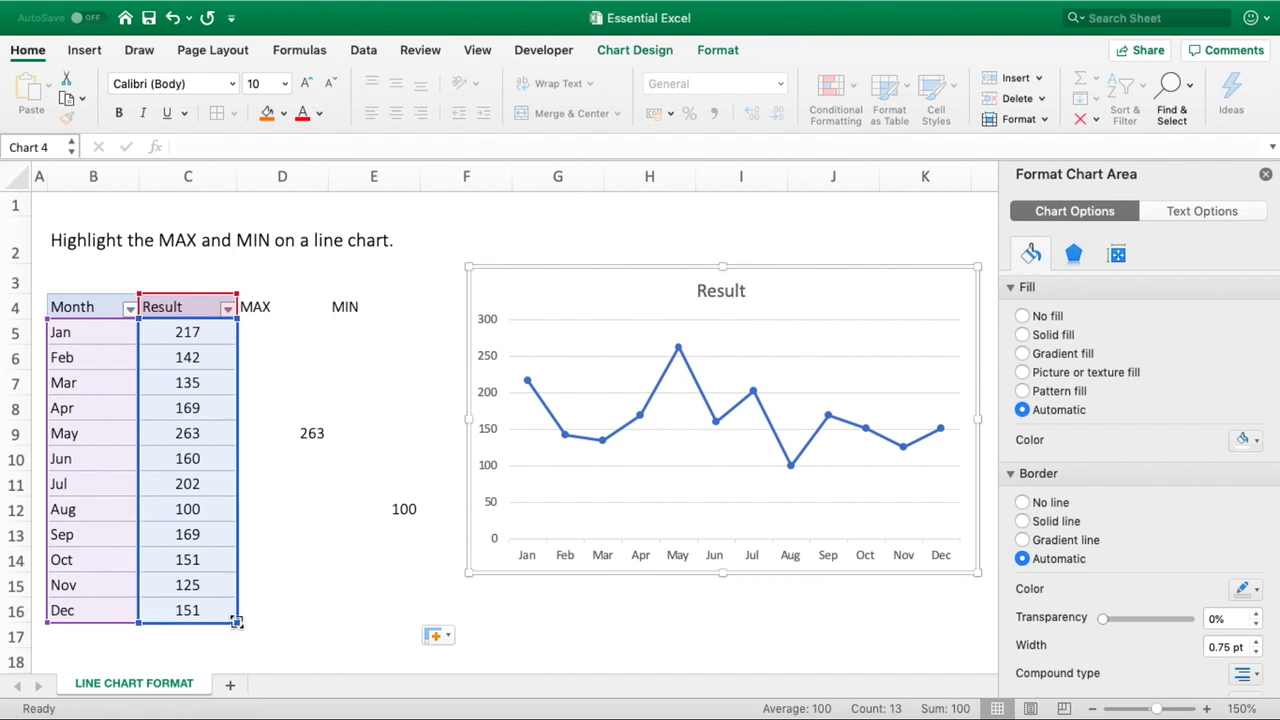
{"action": "left_click_drag", "start_coordinate": [236, 621], "coordinate": [383, 628]}
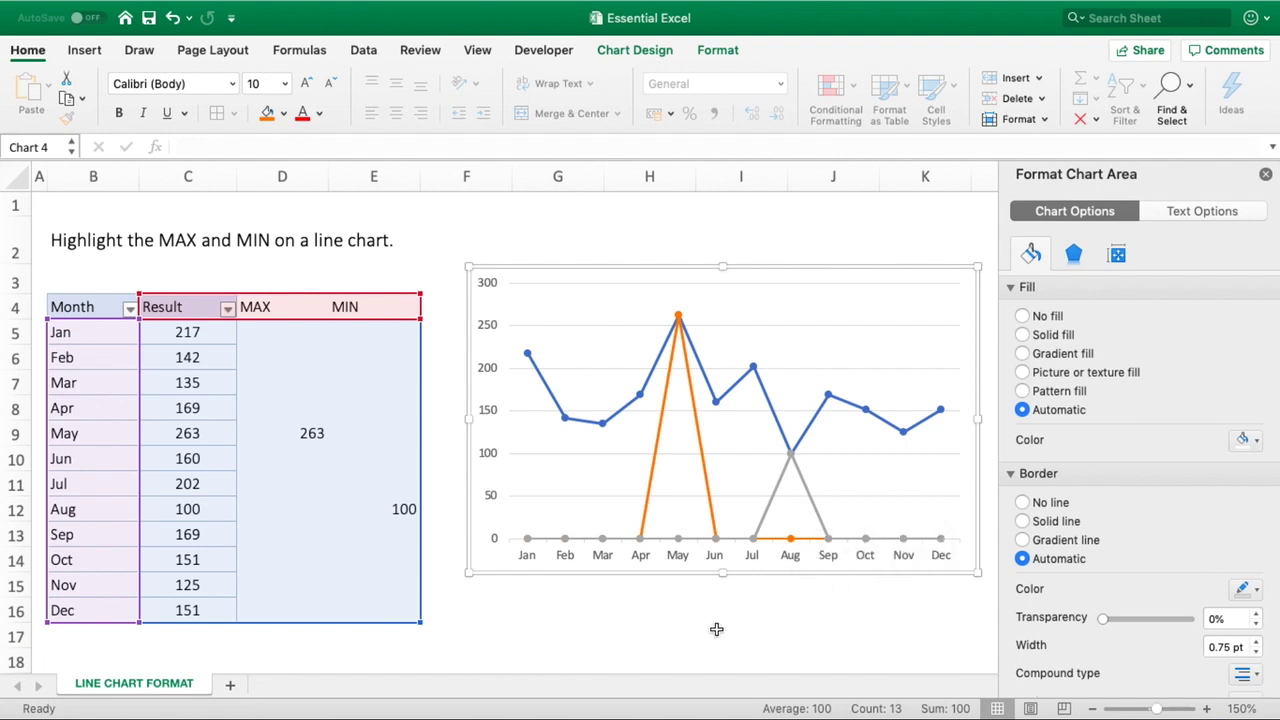
Step: Replace the empty text in D5's MAX formula with NA() as the value if false
{"action": "left_click", "coordinate": [262, 333]}
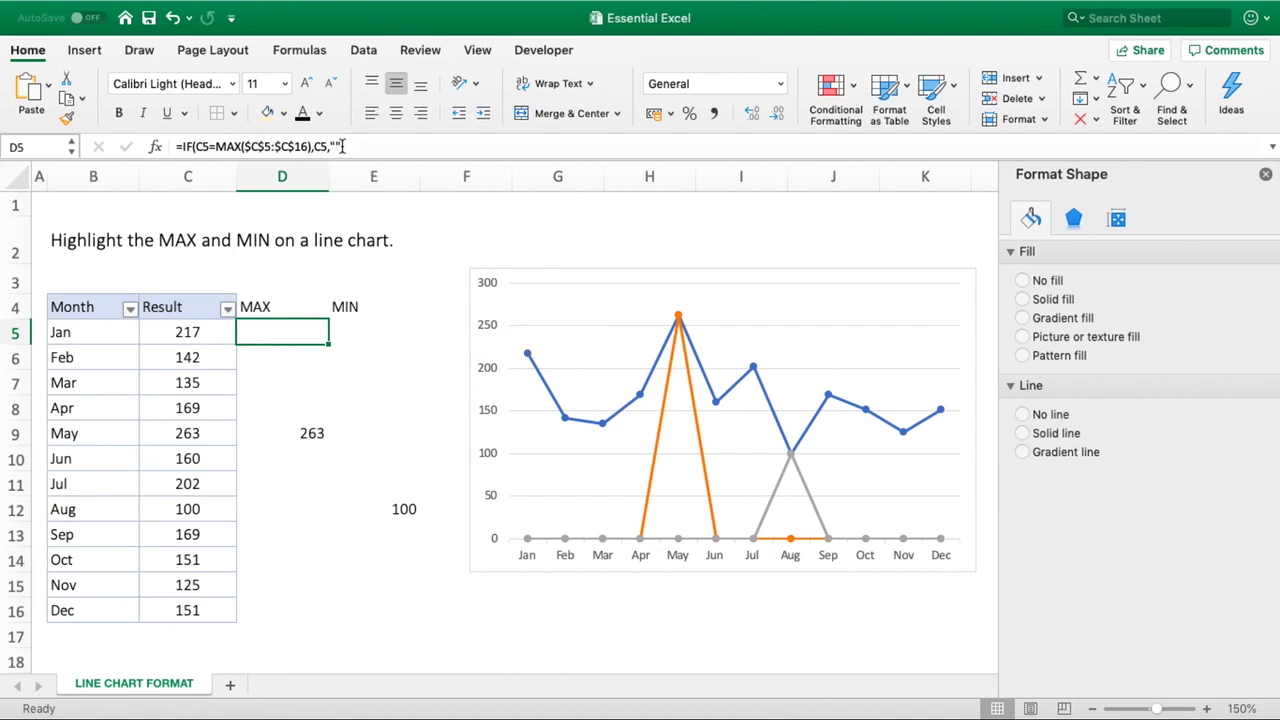
{"action": "left_click", "coordinate": [341, 147]}
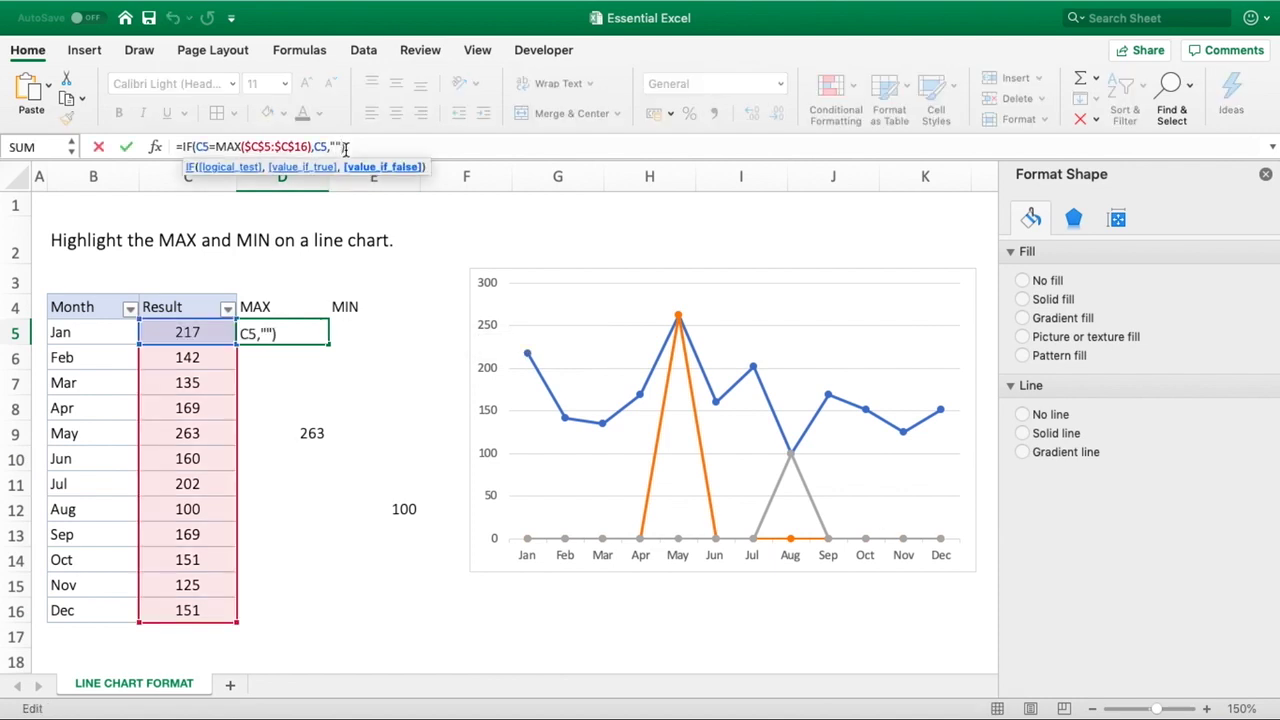
{"action": "key", "text": "shift+Left"}
{"action": "key", "text": "shift+Left"}
{"action": "type", "text": "NA()"}
{"action": "key", "text": "Return"}
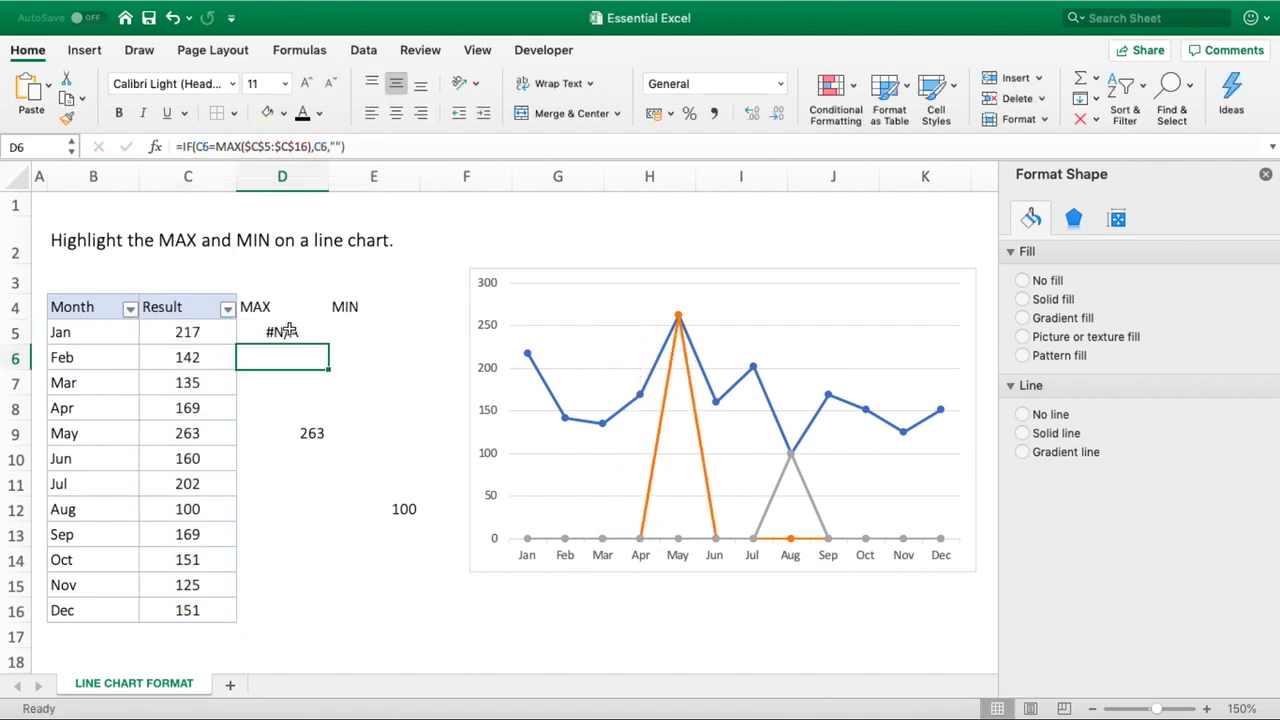
{"action": "left_click", "coordinate": [287, 331]}
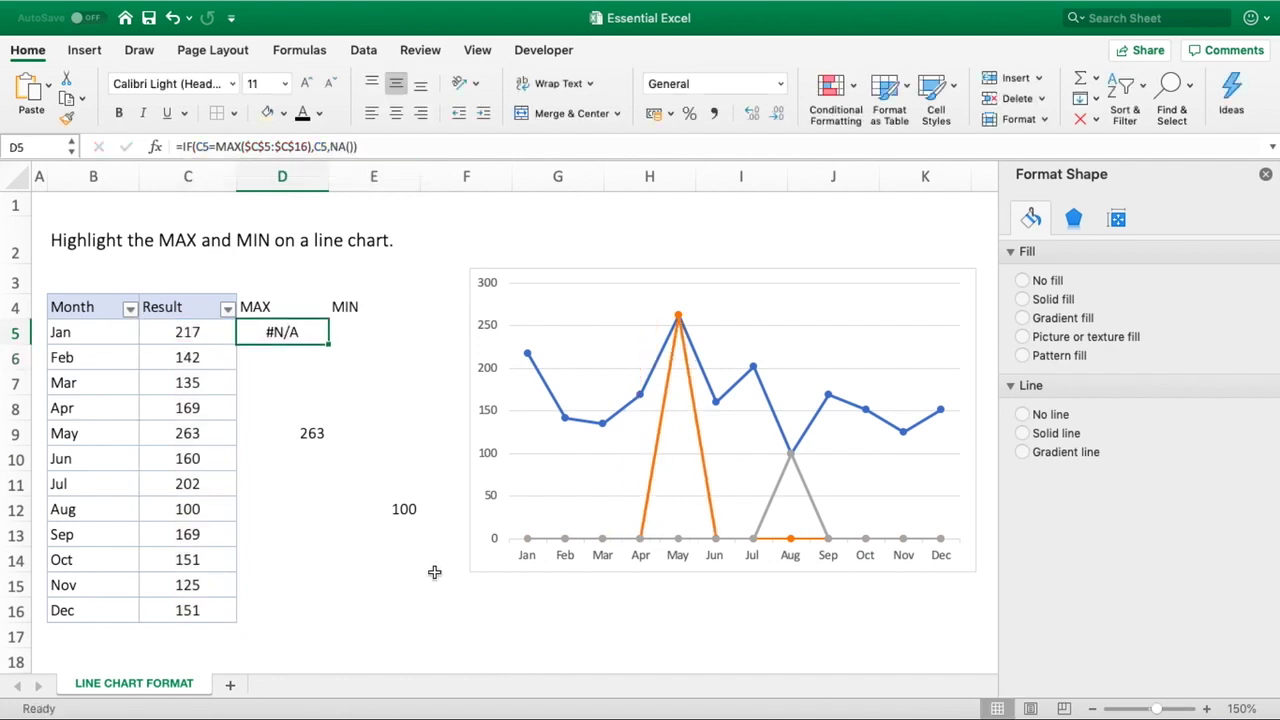
Step: Replace the empty text in E5's MIN formula with NA() as the value if false
{"action": "left_click", "coordinate": [350, 323]}
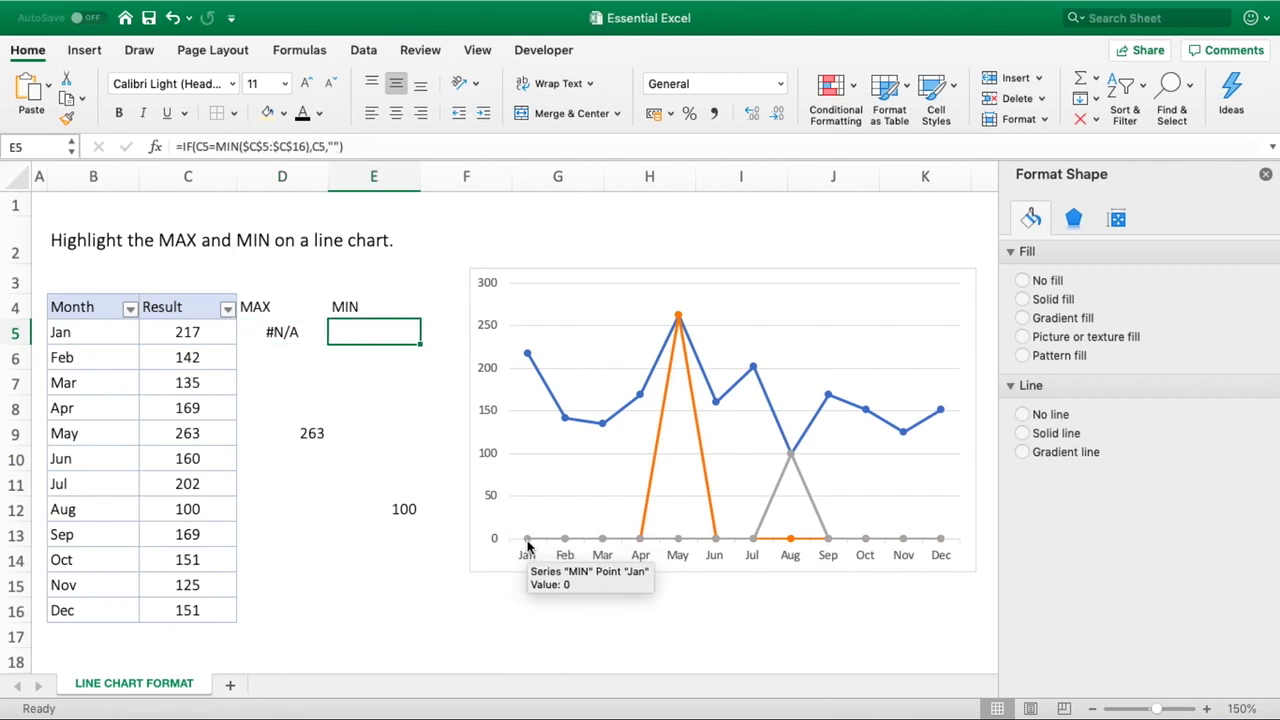
{"action": "left_click", "coordinate": [341, 146]}
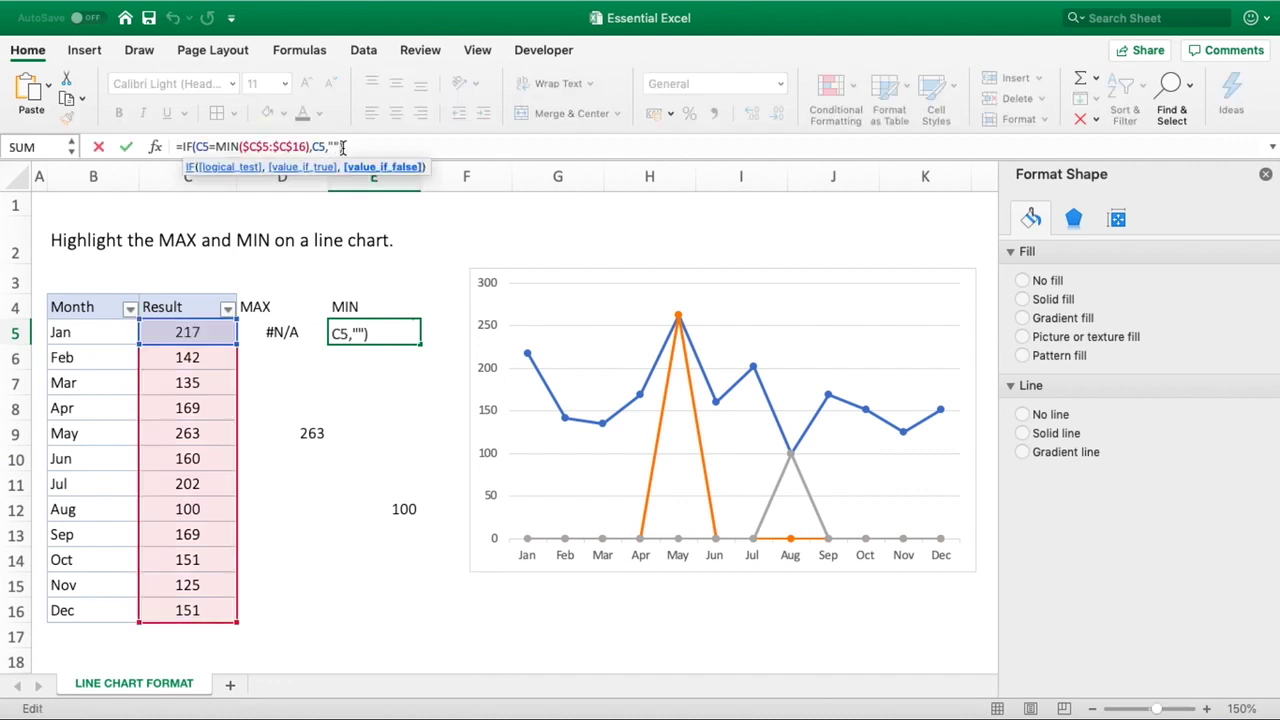
{"action": "key", "text": "BackSpace"}
{"action": "key", "text": "BackSpace"}
{"action": "type", "text": "NA()"}
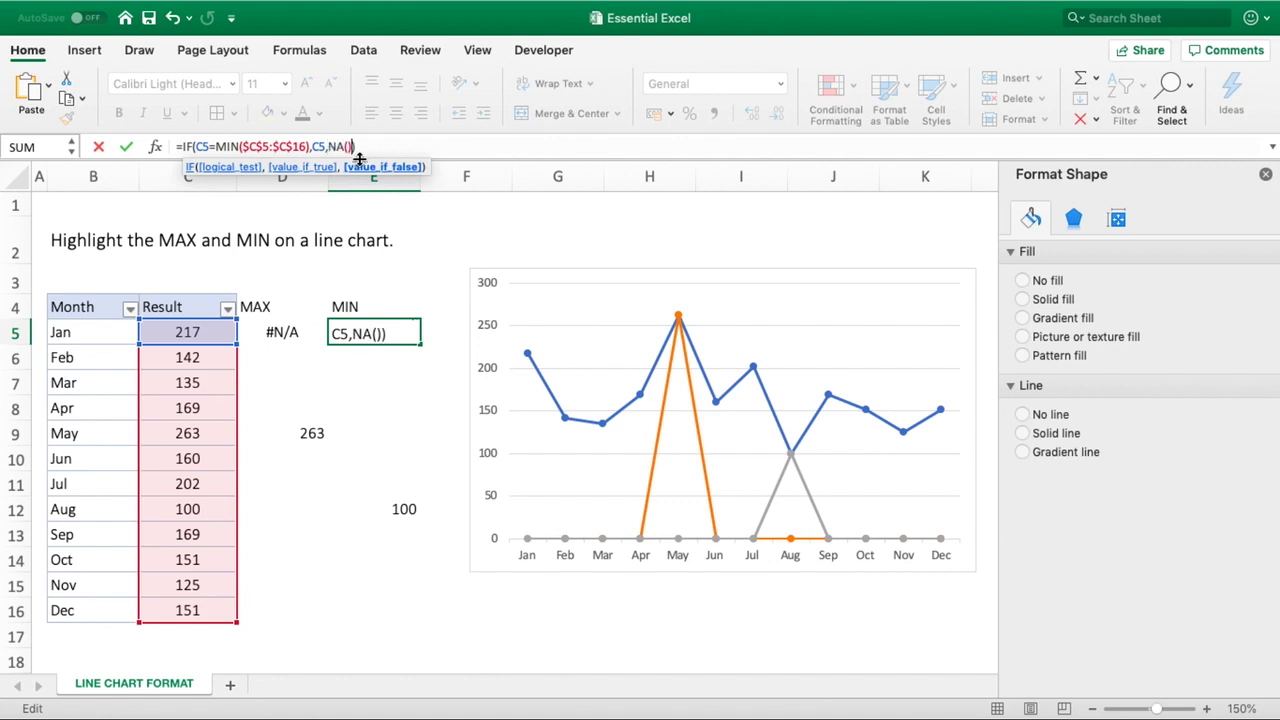
{"action": "key", "text": "Return"}
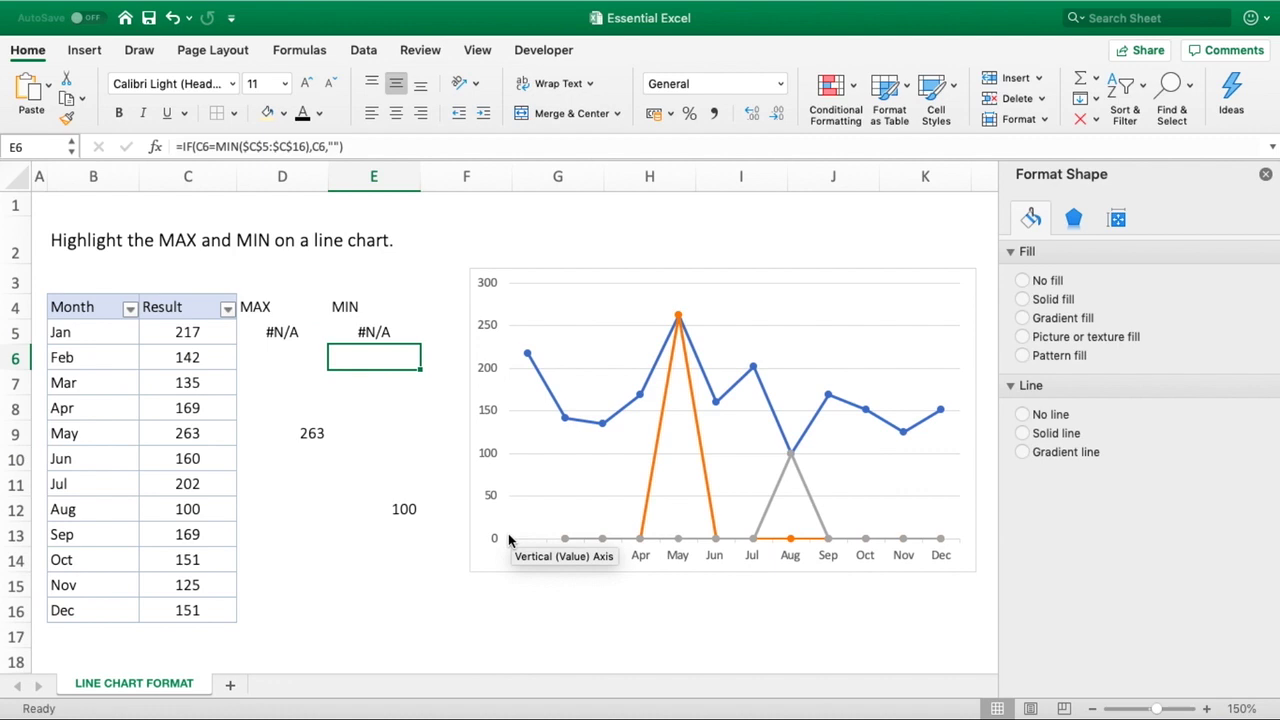
{"action": "left_click", "coordinate": [291, 351]}
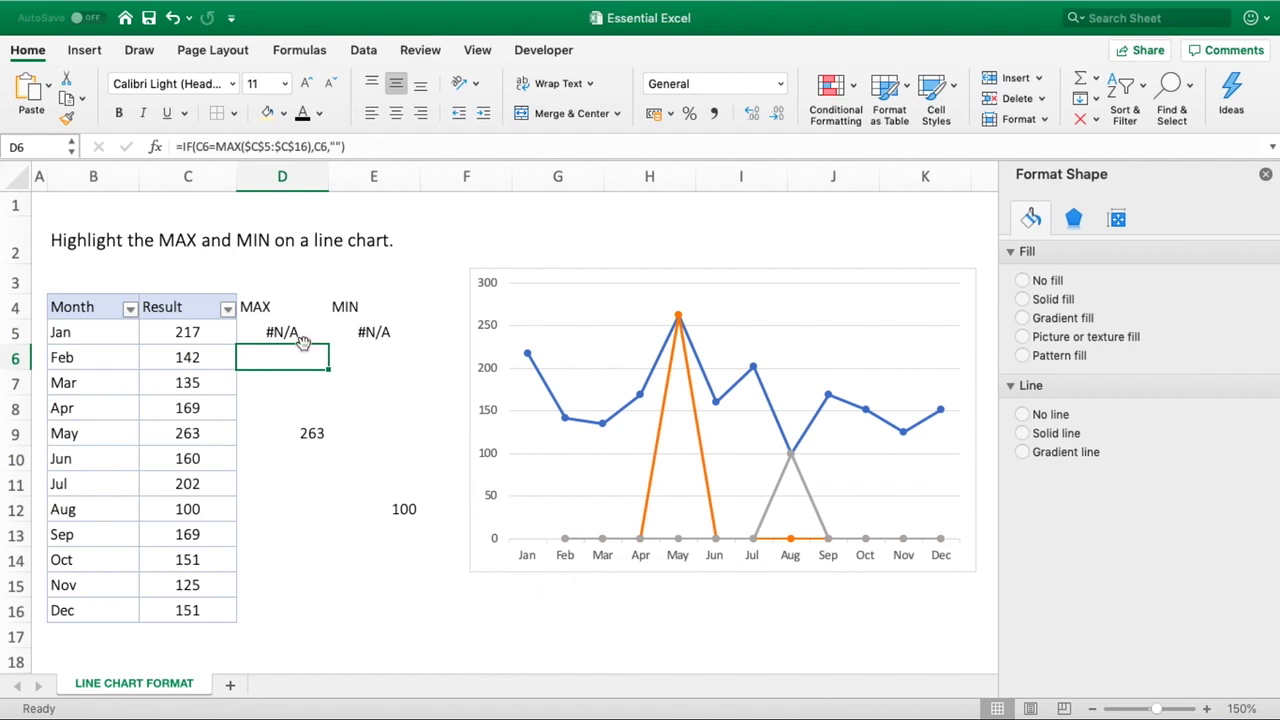
{"action": "left_click_drag", "start_coordinate": [298, 347], "coordinate": [296, 340]}
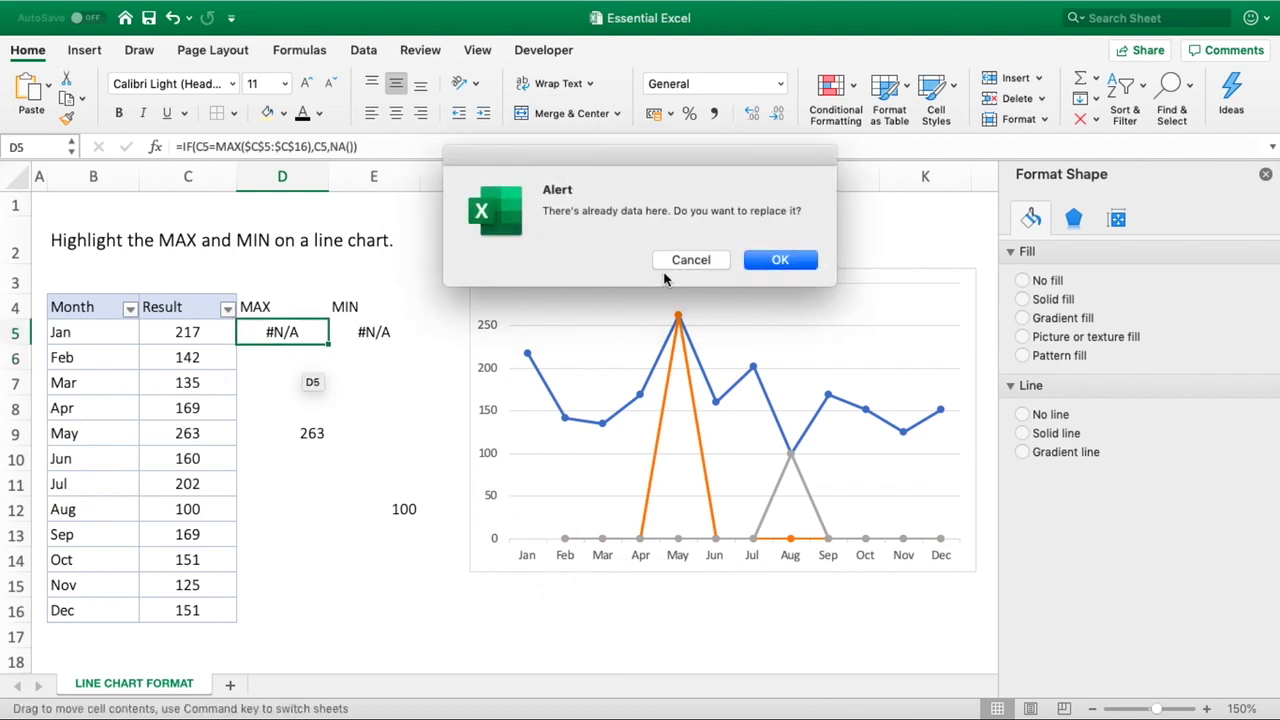
{"action": "left_click", "coordinate": [699, 267]}
Step: Fill the updated MAX and MIN formulas from D5:E5 down through row 16
{"action": "left_click", "coordinate": [295, 333]}
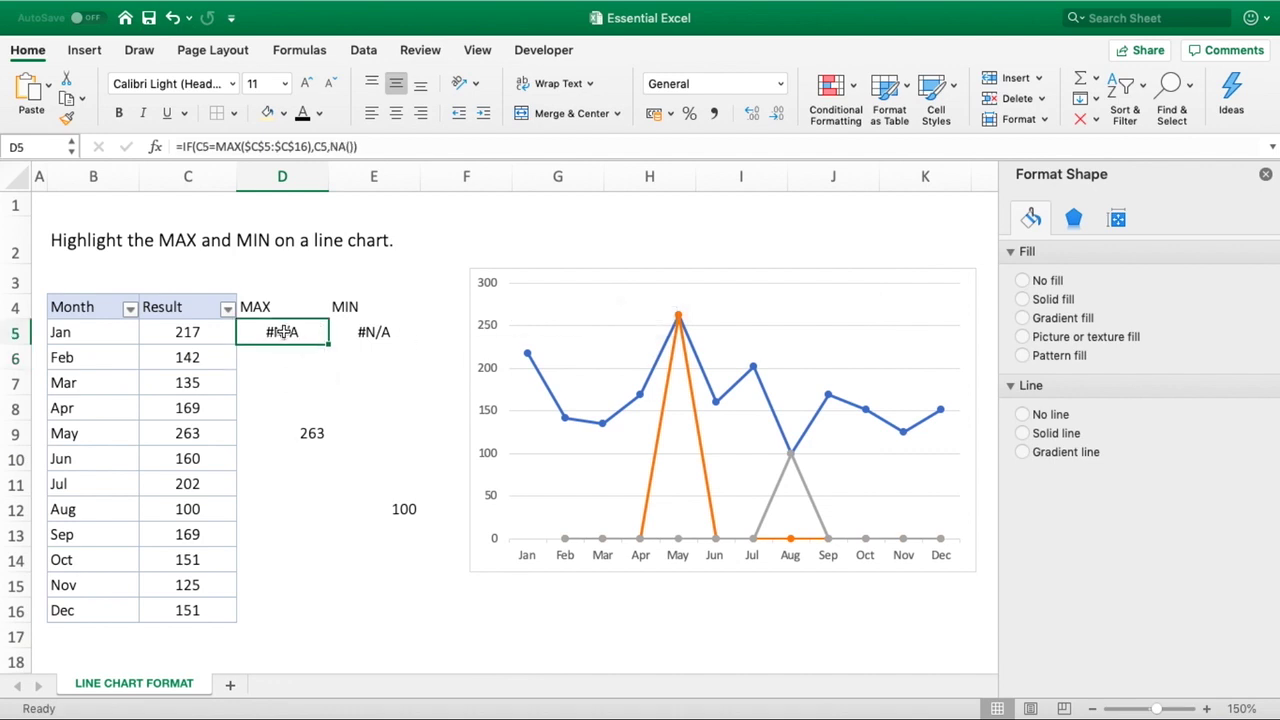
{"action": "left_click_drag", "start_coordinate": [295, 333], "coordinate": [414, 618]}
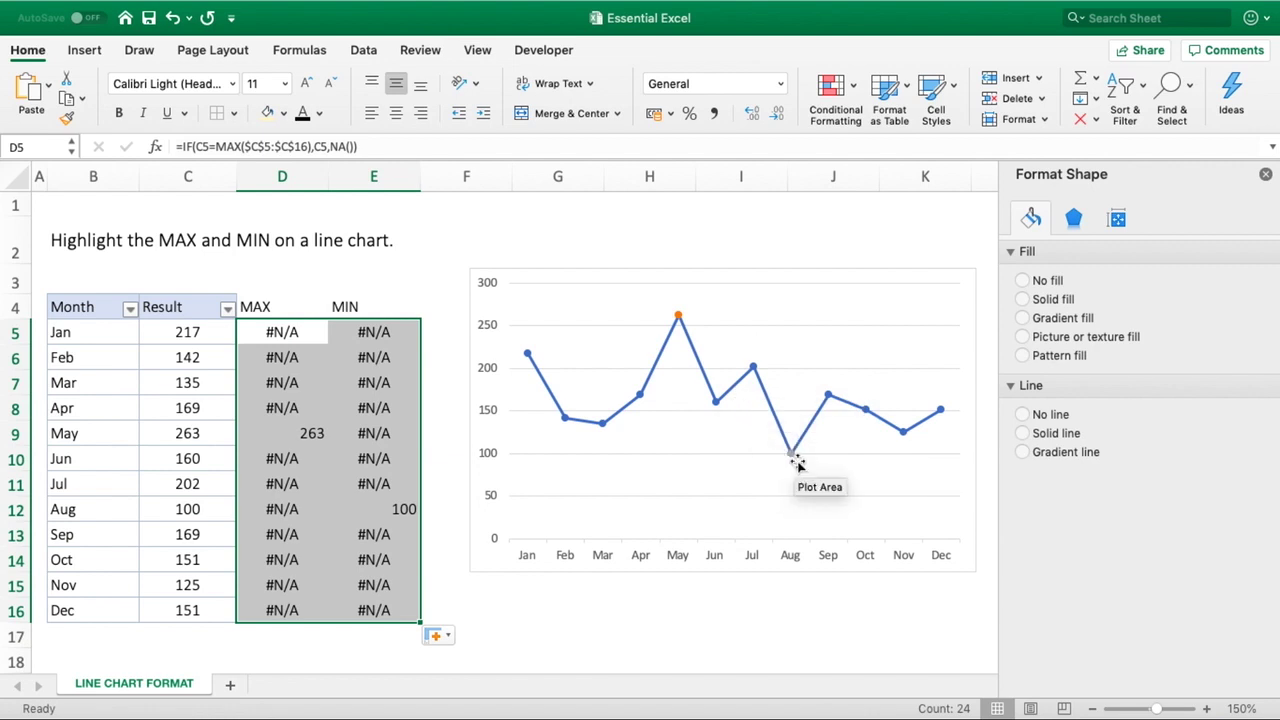
Step: Test the highlighting by changing the May result to 90 and the June result to 263
{"action": "left_click", "coordinate": [216, 433]}
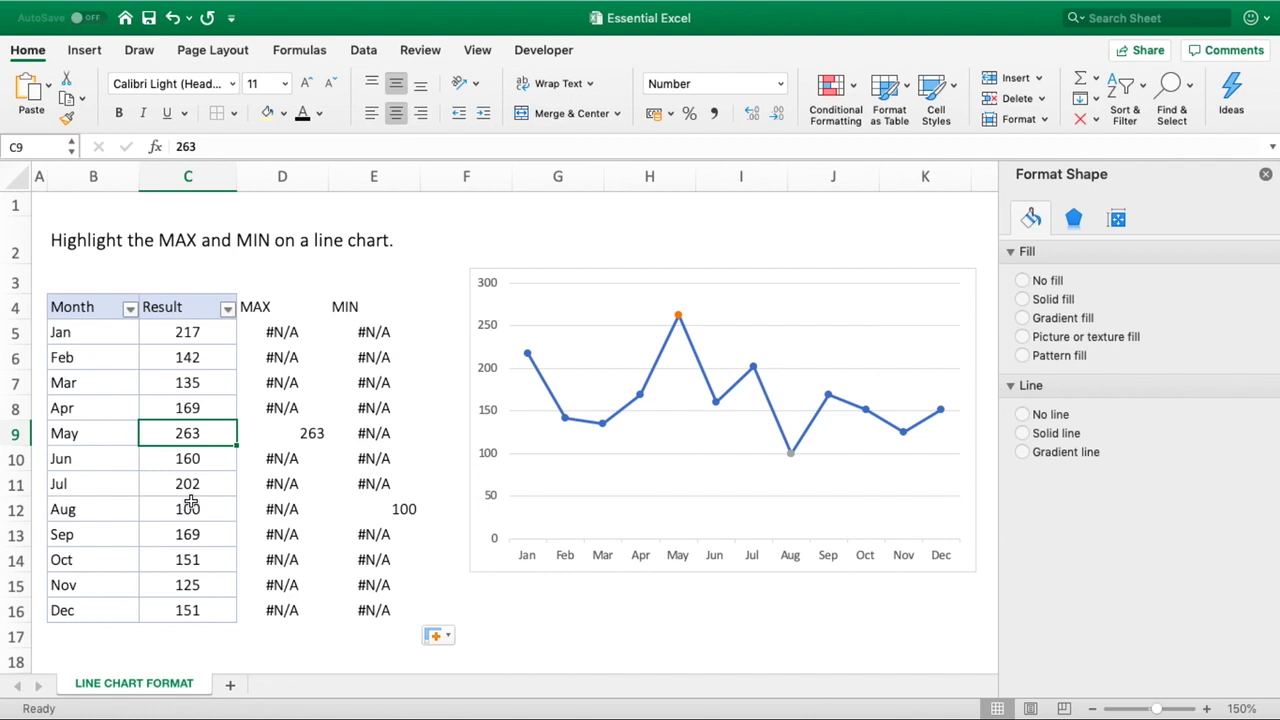
{"action": "type", "text": "90"}
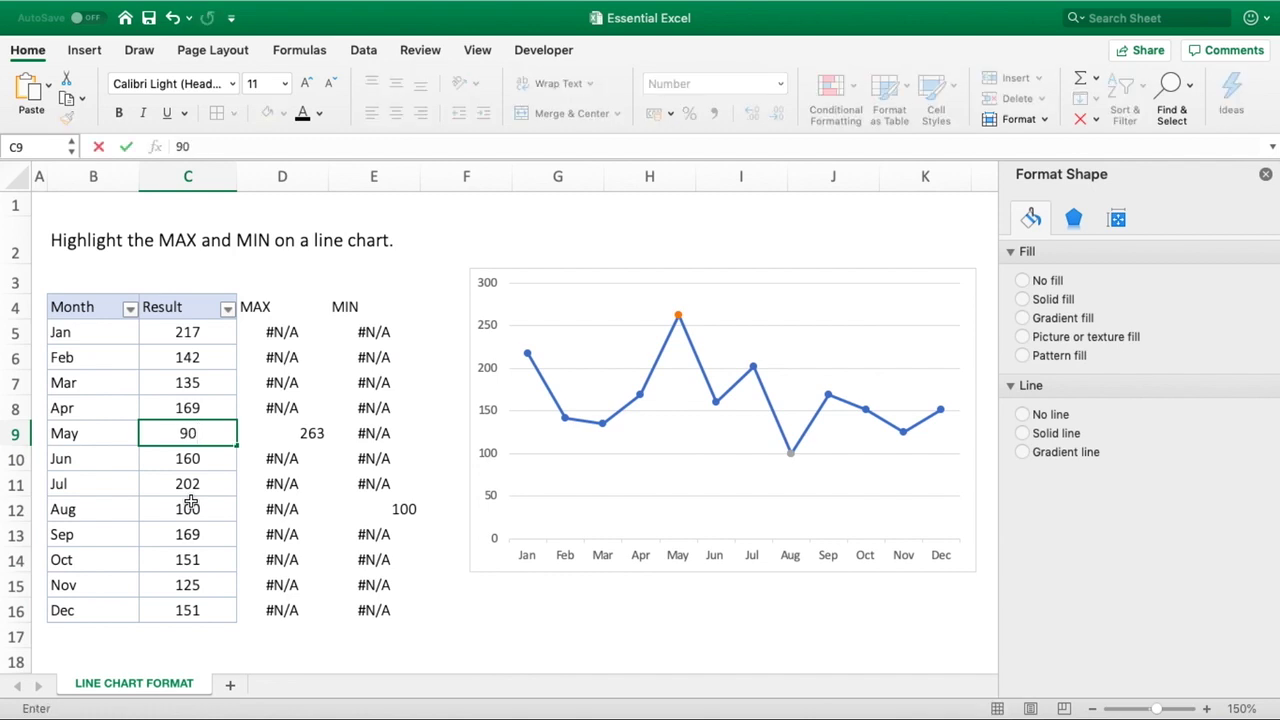
{"action": "key", "text": "Return"}
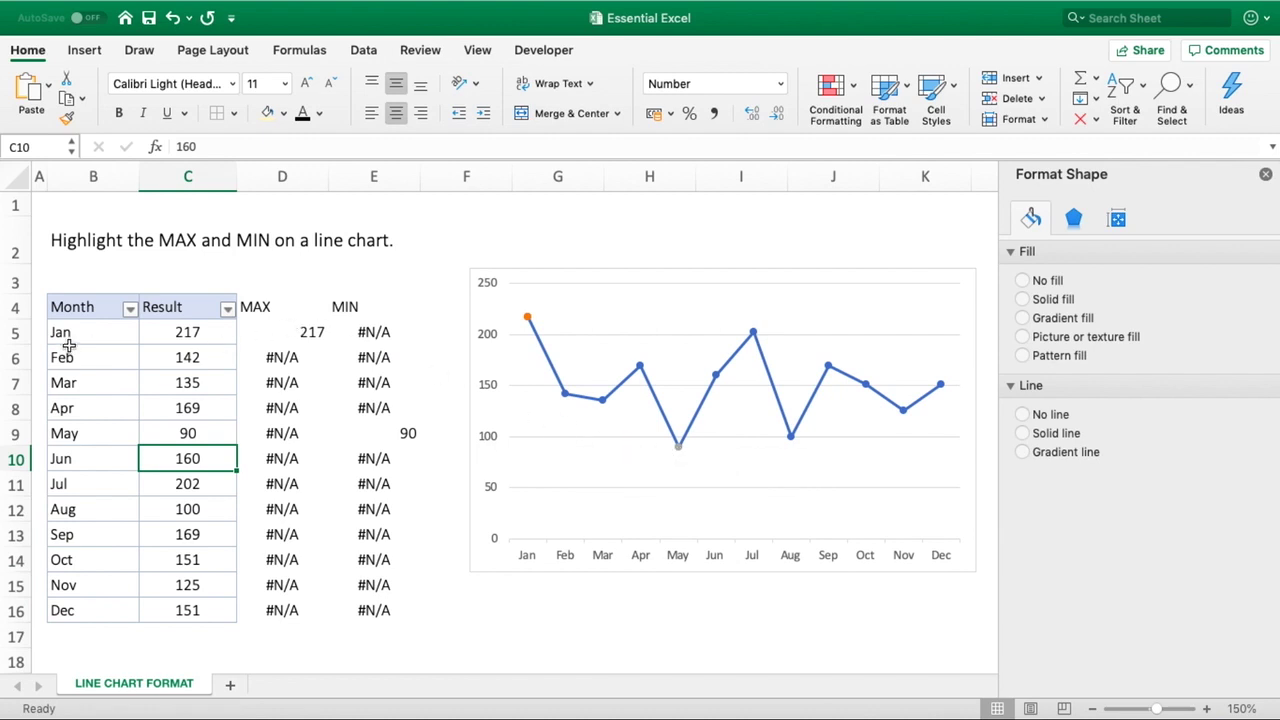
{"action": "mouse_move", "coordinate": [531, 324]}
{"action": "type", "text": "263"}
{"action": "key", "text": "Return"}
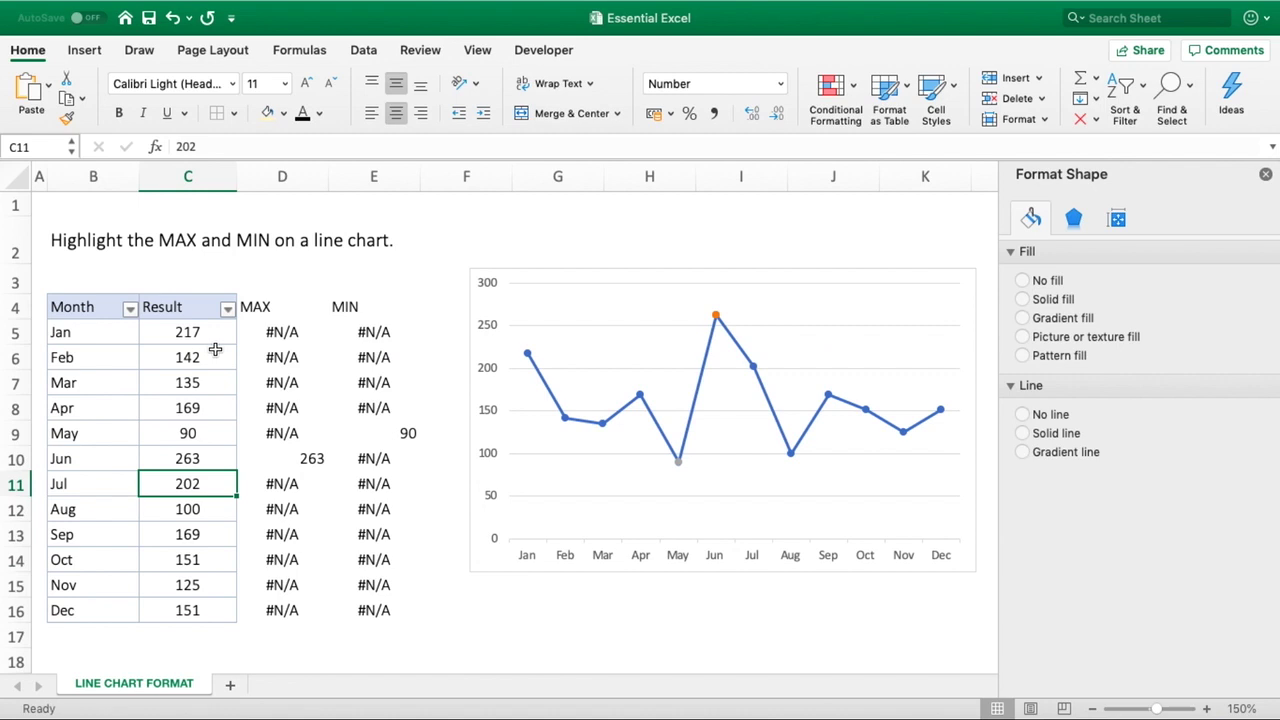
Step: Change the August result to 280 and check the highlighted points on the chart
{"action": "mouse_move", "coordinate": [717, 320]}
{"action": "left_click", "coordinate": [198, 512]}
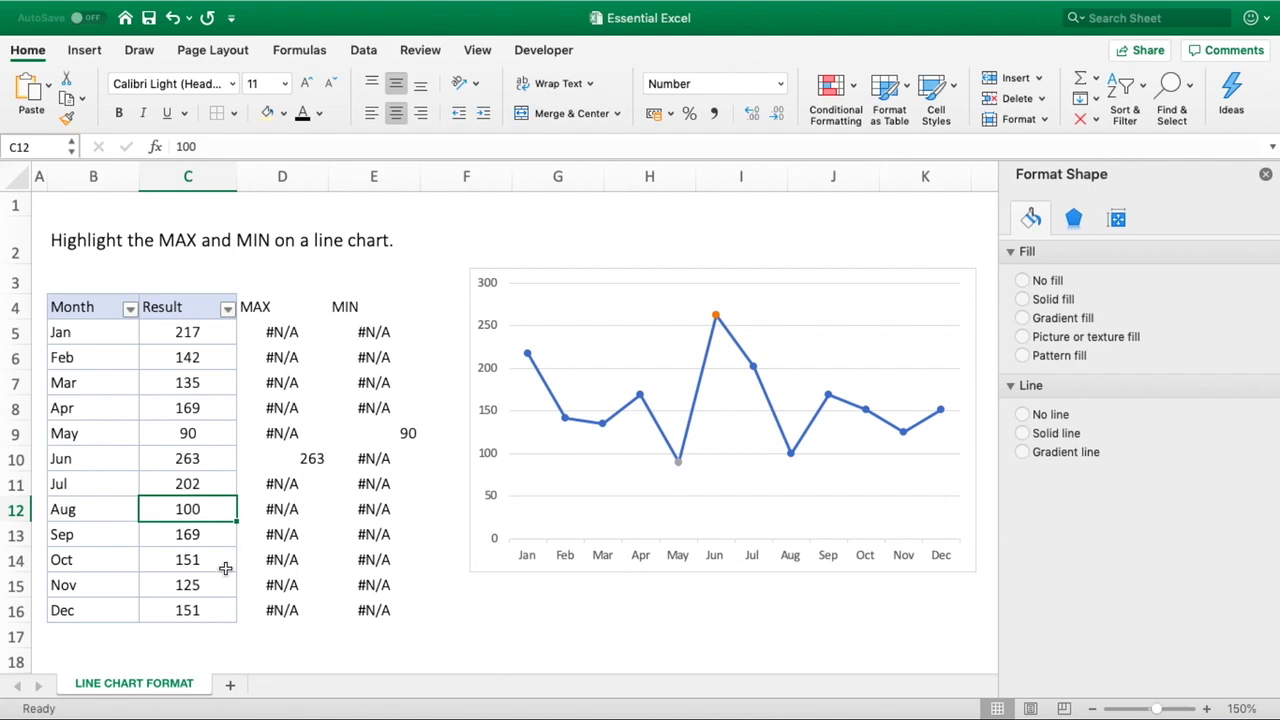
{"action": "type", "text": "280"}
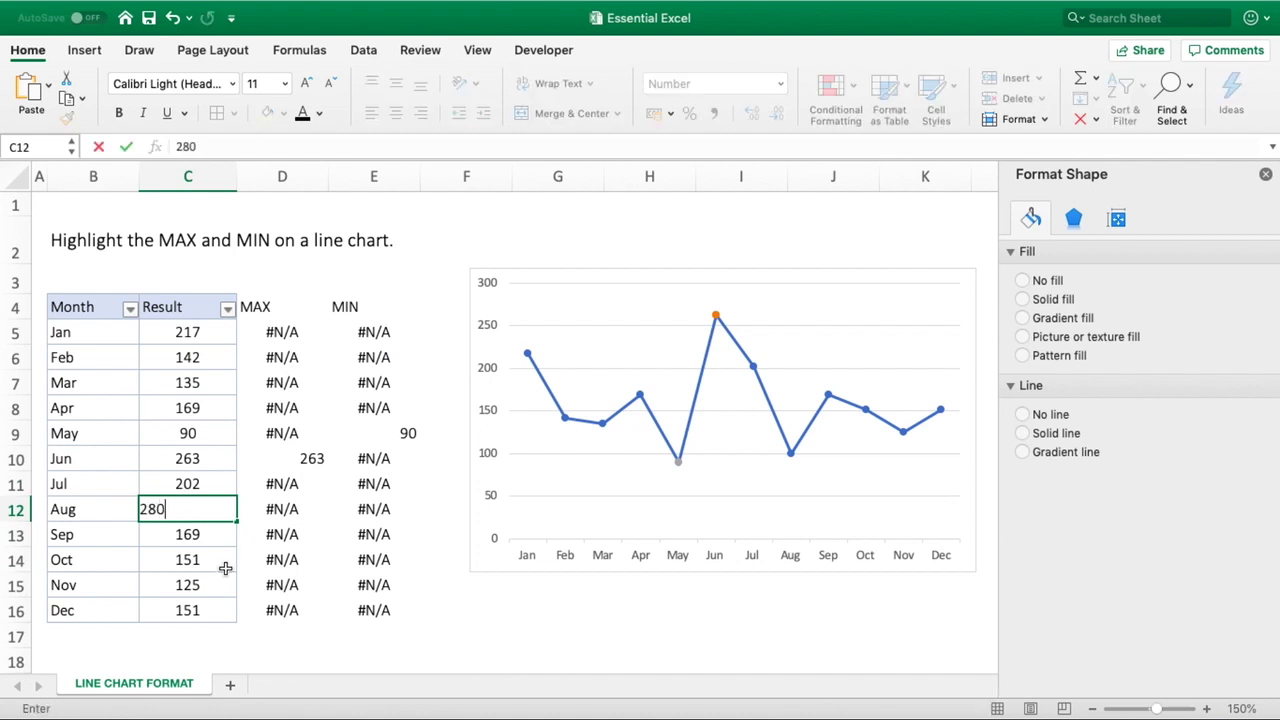
{"action": "key", "text": "Return"}
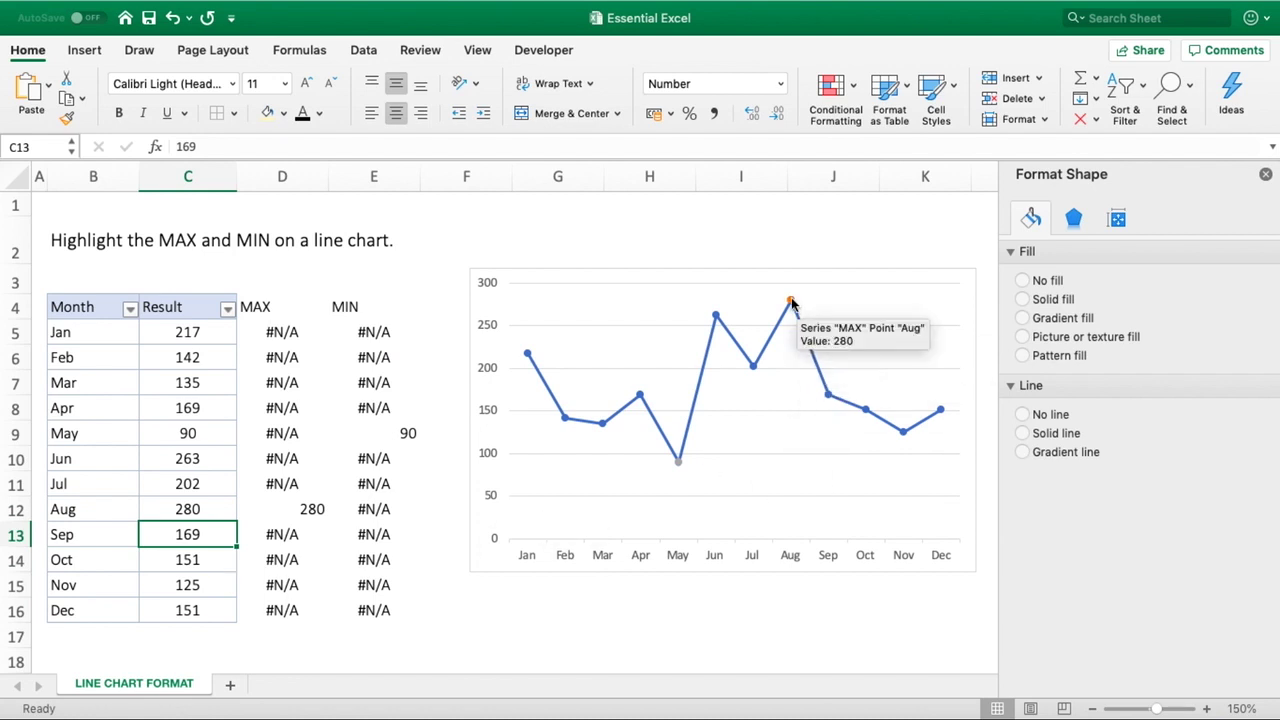
{"action": "mouse_move", "coordinate": [684, 470]}
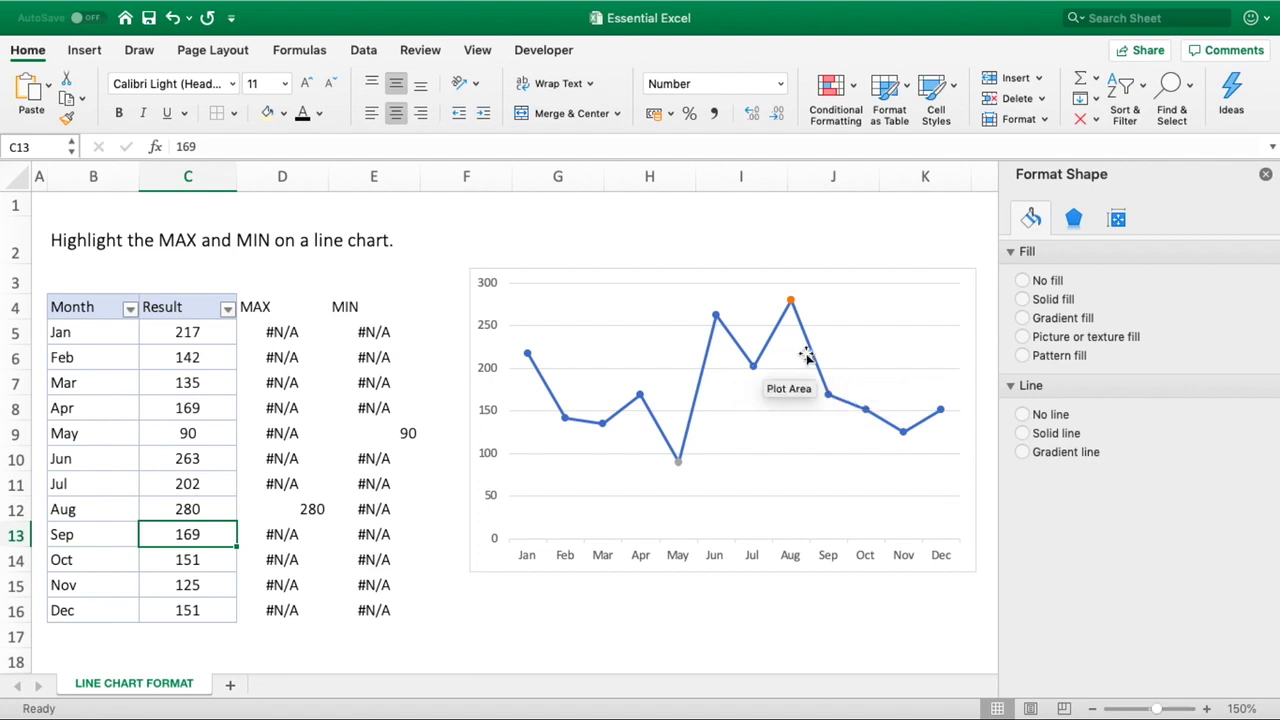
Step: Give the MAX series marker on the line chart a solid green fill
{"action": "left_click", "coordinate": [790, 302]}
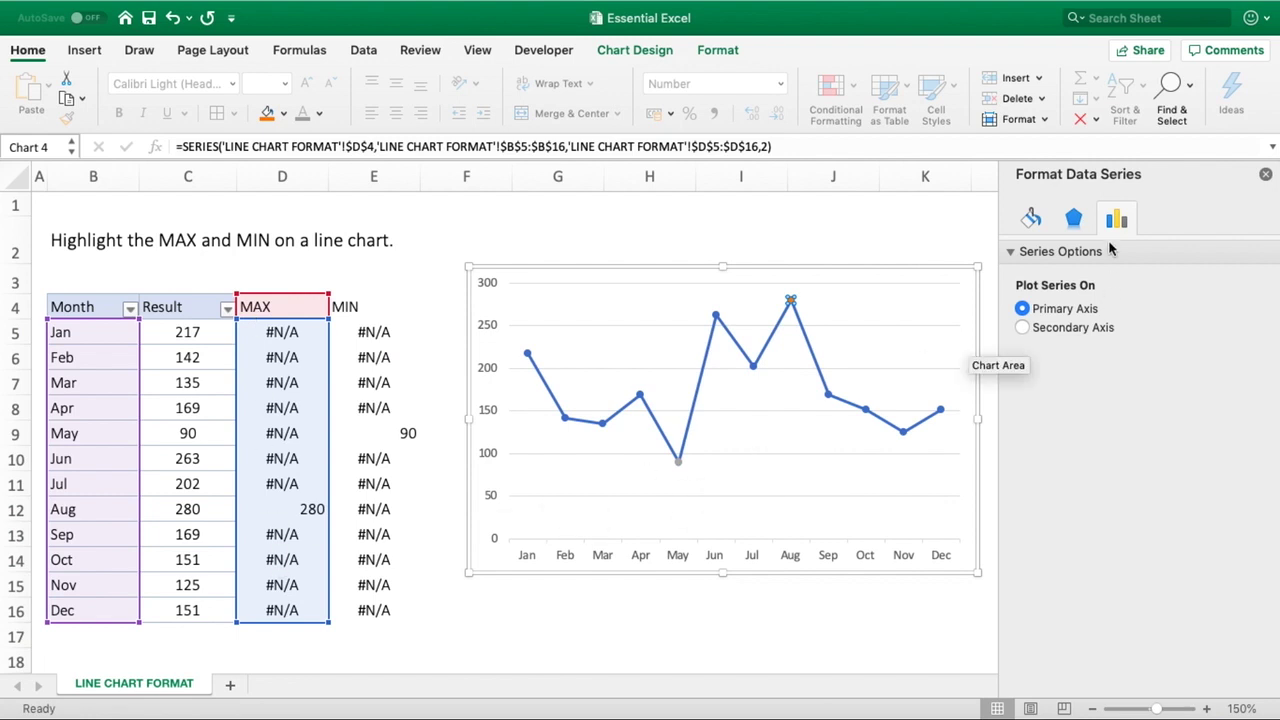
{"action": "left_click", "coordinate": [1030, 222]}
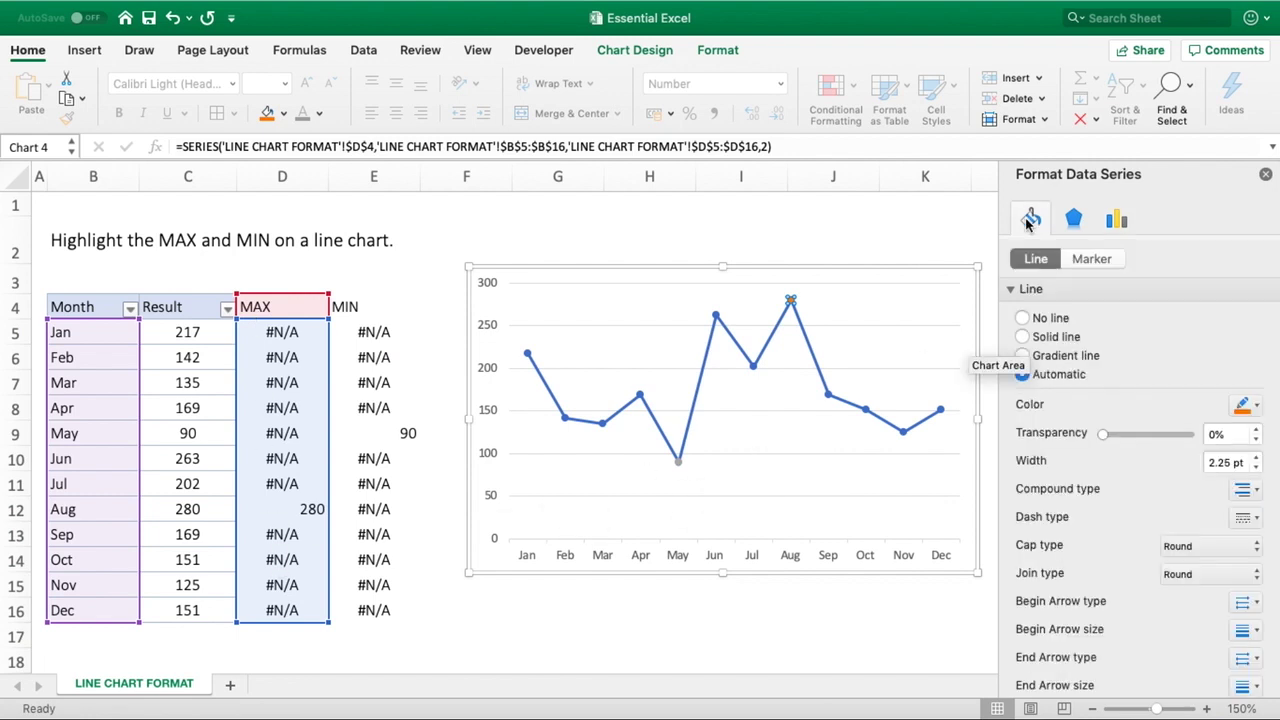
{"action": "left_click", "coordinate": [1092, 259]}
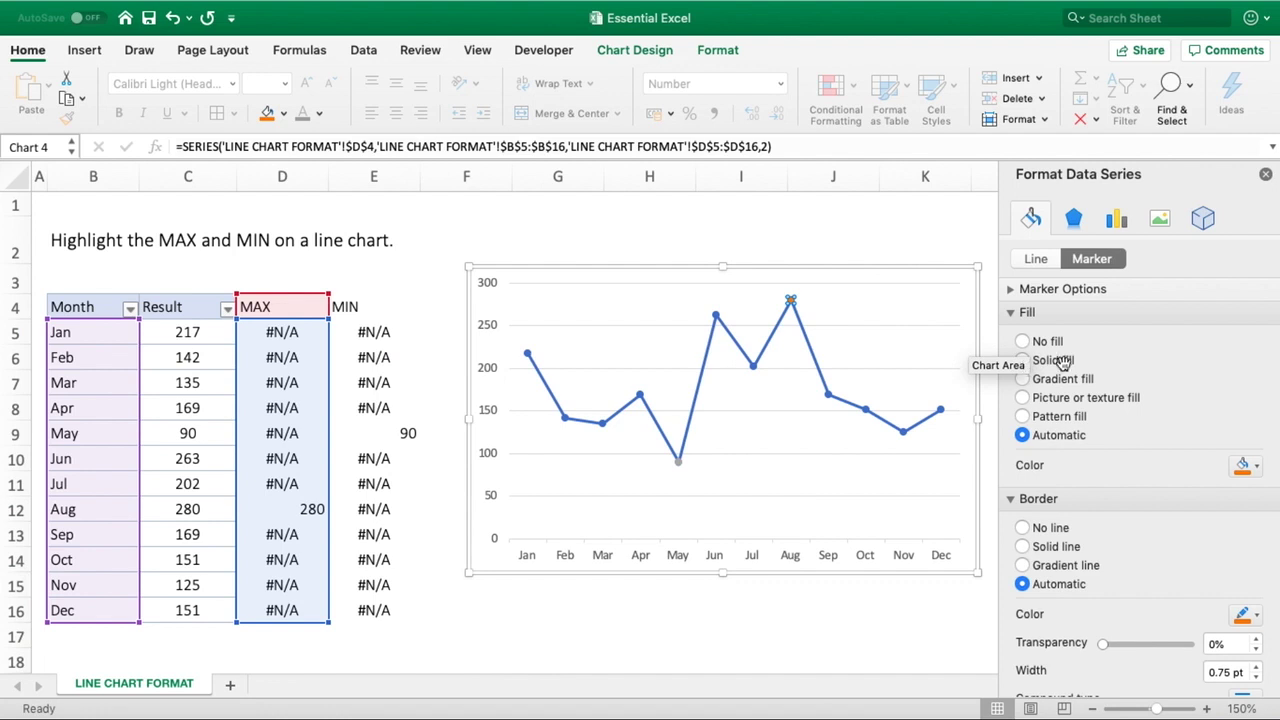
{"action": "left_click", "coordinate": [1022, 360]}
{"action": "left_click", "coordinate": [1258, 468]}
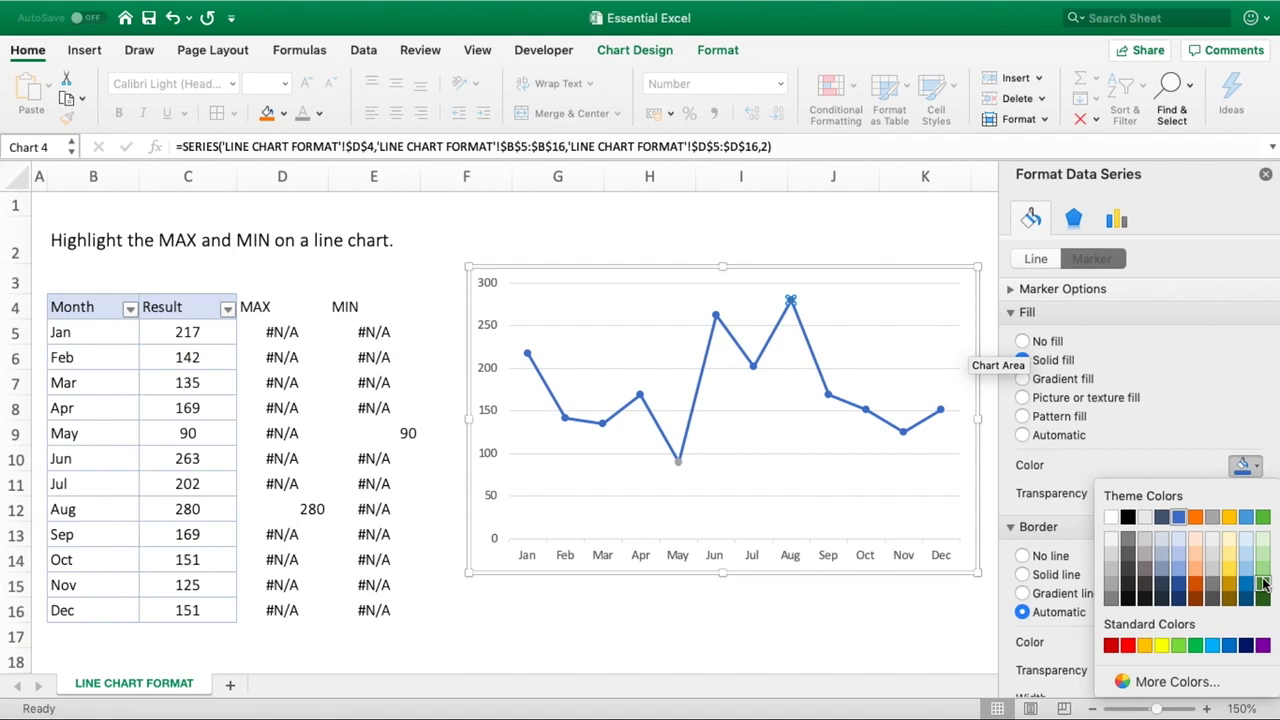
{"action": "left_click", "coordinate": [1196, 646]}
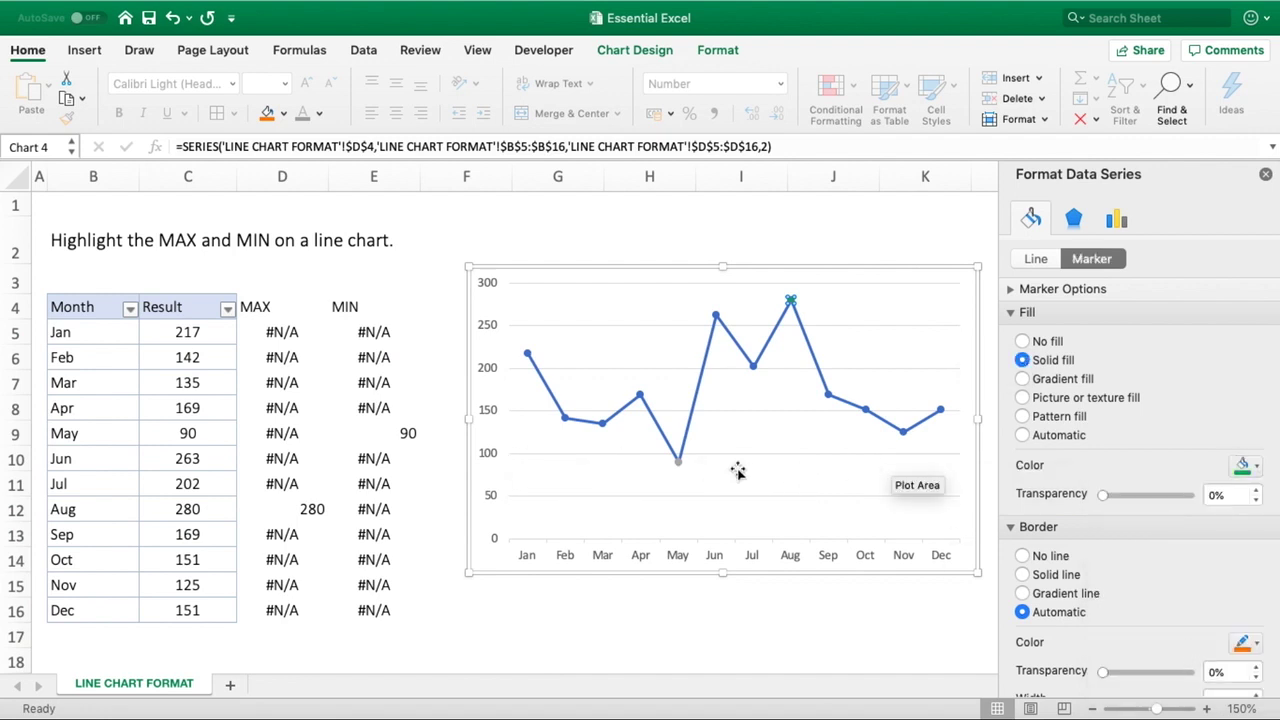
Step: Give the MIN series marker a solid red fill, then close the formatting pane
{"action": "left_click", "coordinate": [678, 463]}
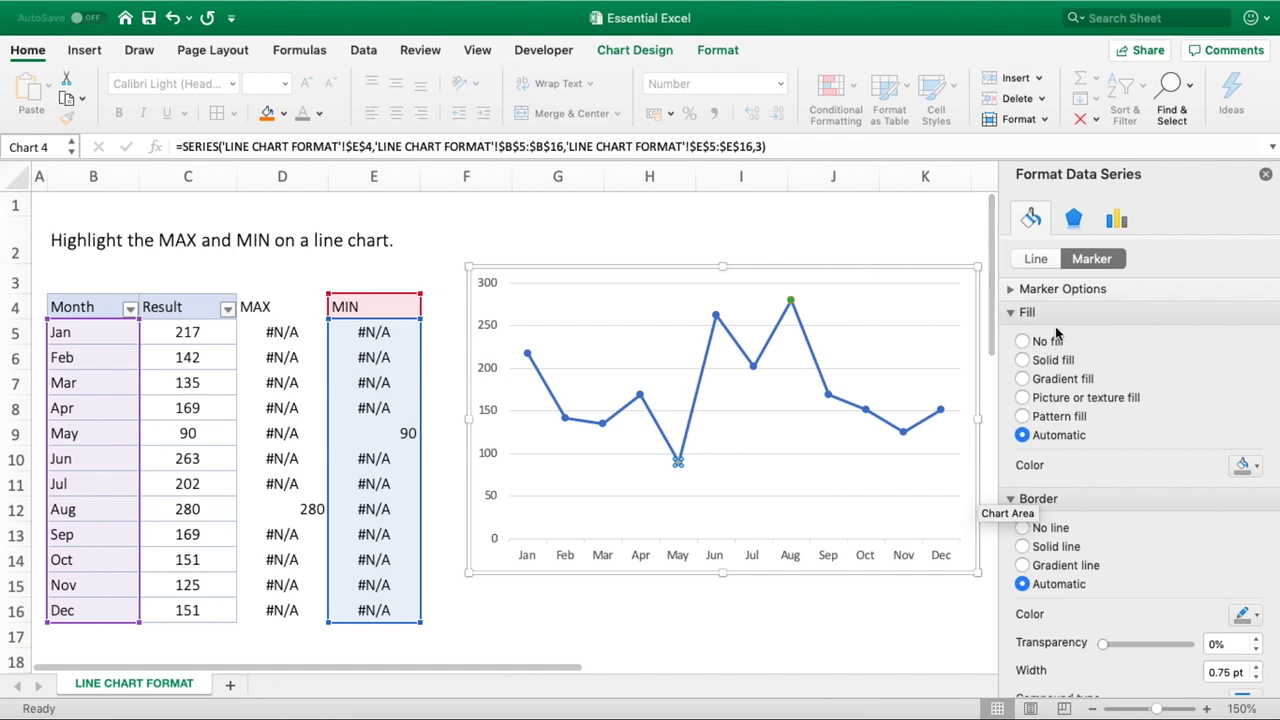
{"action": "left_click", "coordinate": [1024, 359]}
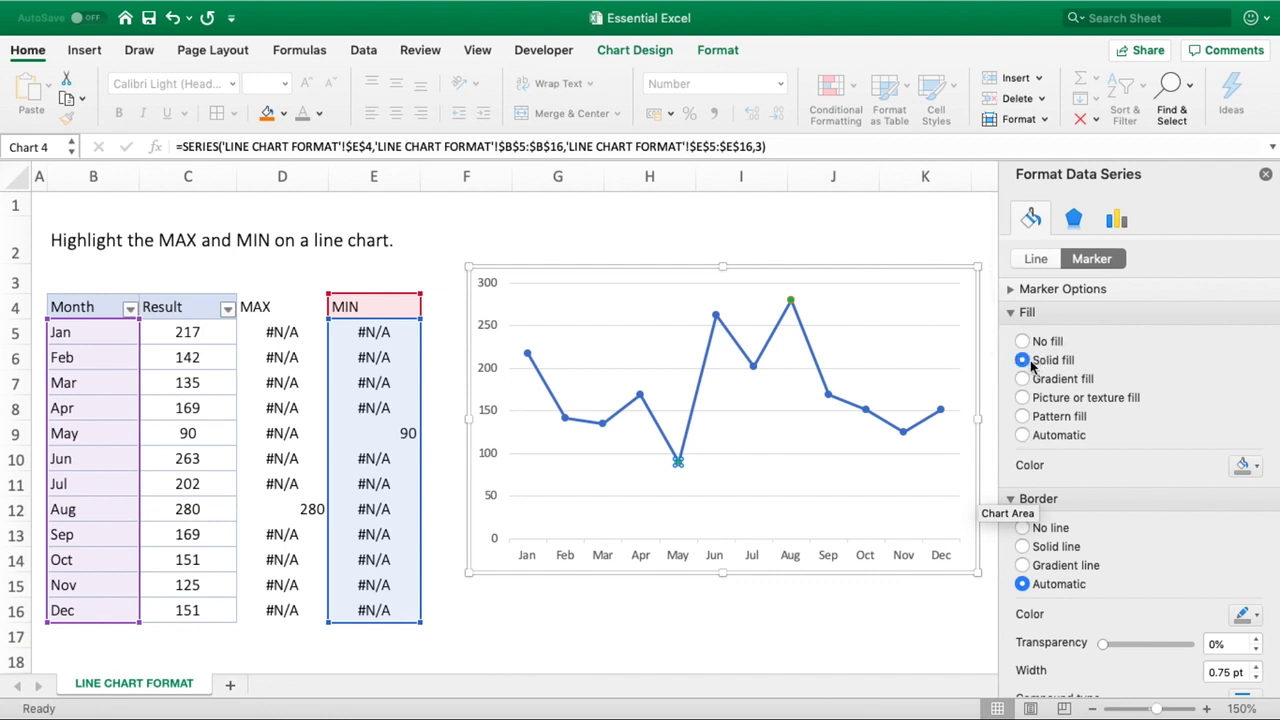
{"action": "left_click", "coordinate": [1256, 467]}
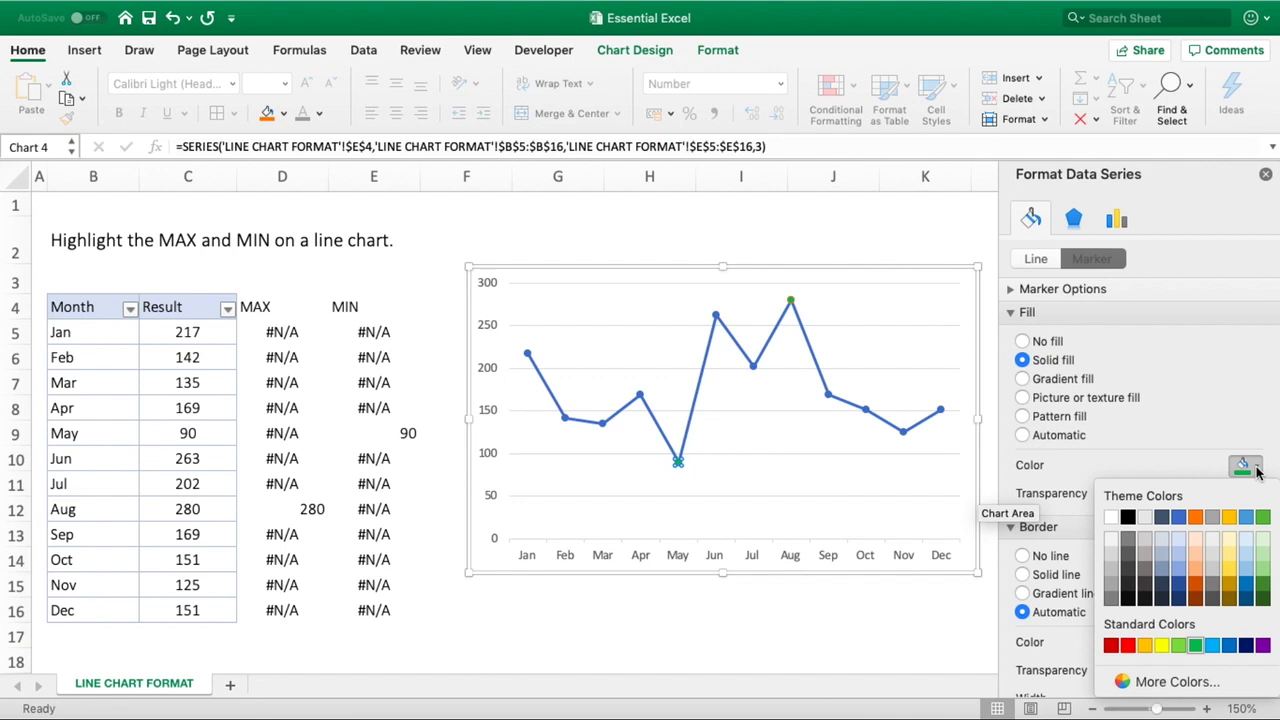
{"action": "left_click", "coordinate": [1128, 646]}
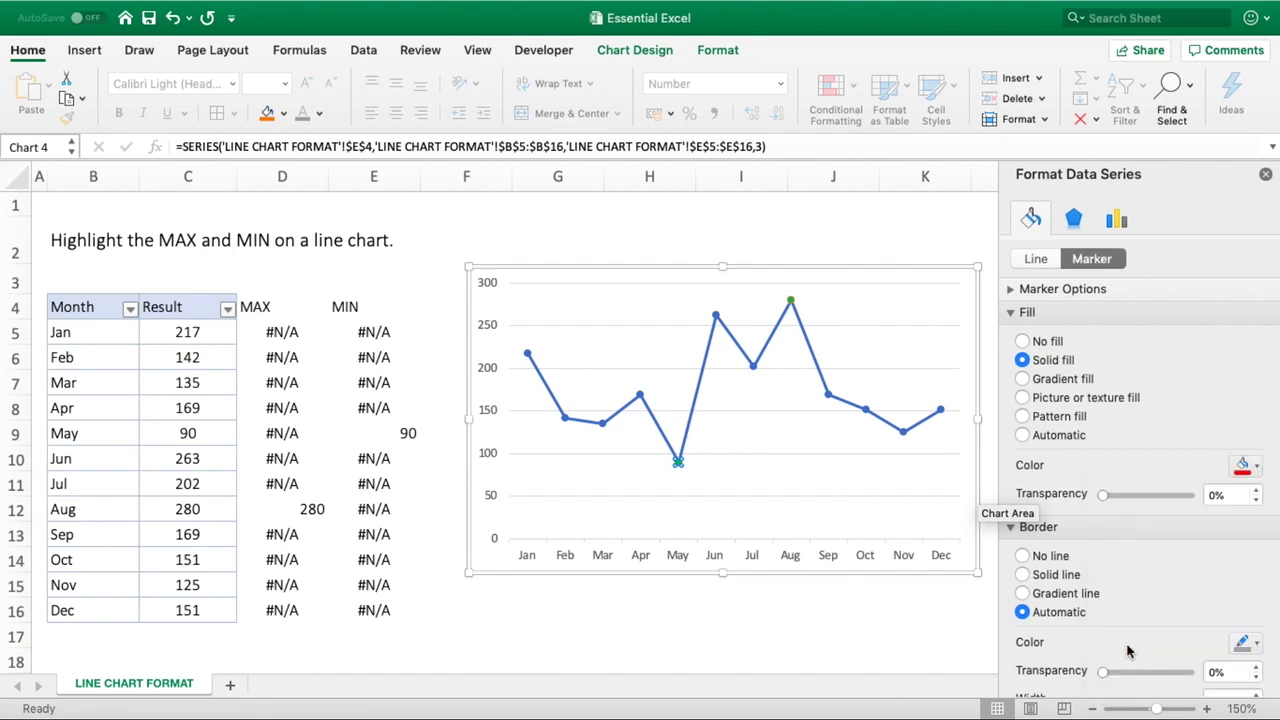
{"action": "left_click", "coordinate": [815, 636]}
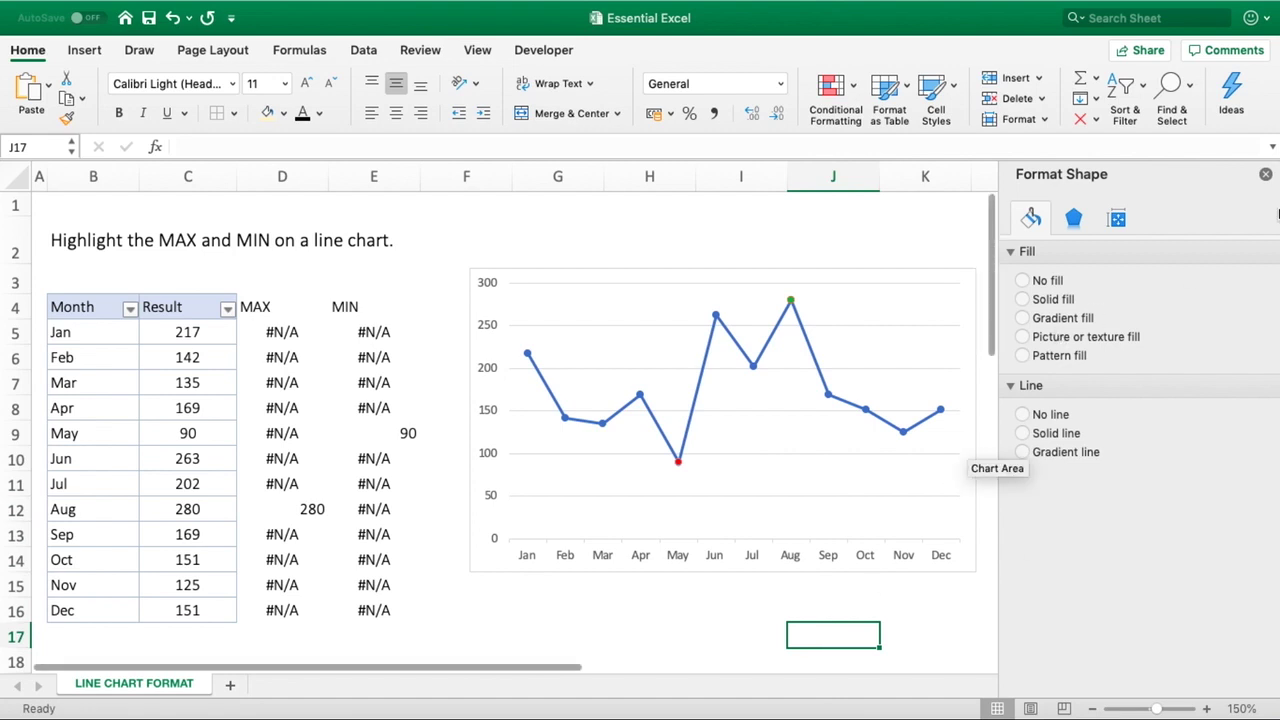
{"action": "left_click", "coordinate": [1265, 174]}
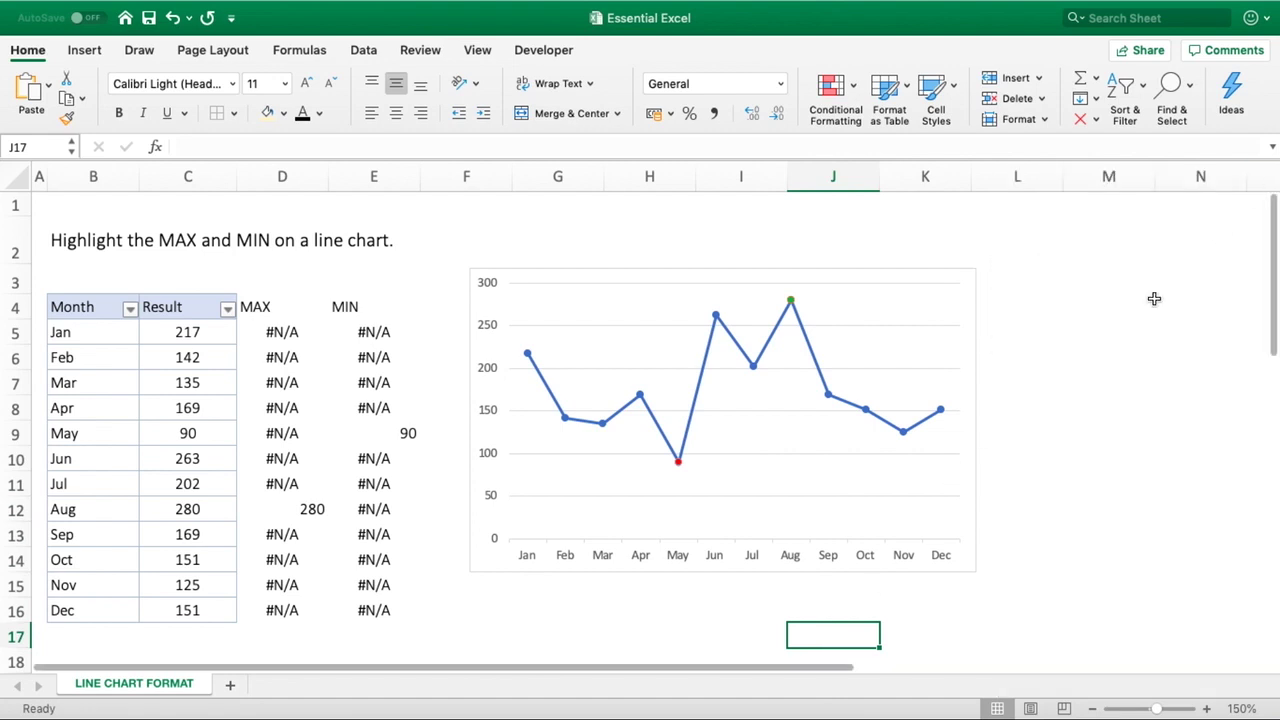
Step: Enlarge the line chart so it starts in row 2 and extends across into column M
{"action": "left_click", "coordinate": [974, 350]}
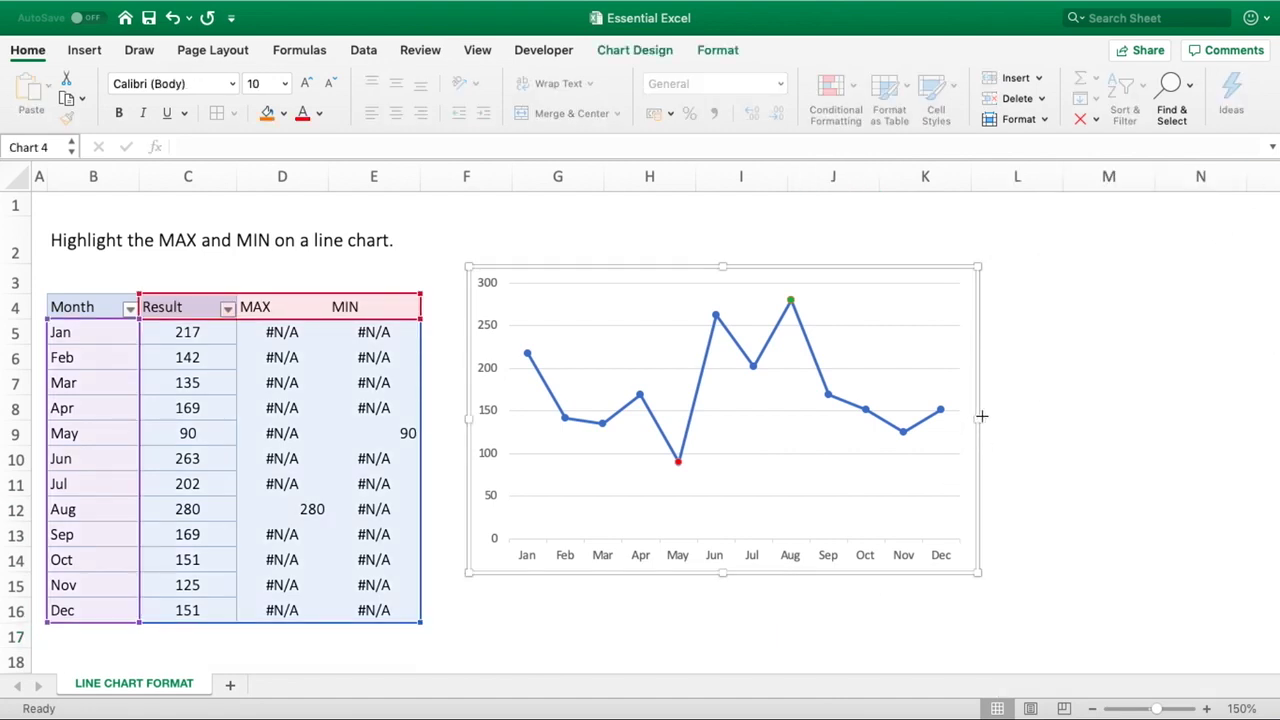
{"action": "left_click_drag", "start_coordinate": [981, 416], "coordinate": [1198, 401]}
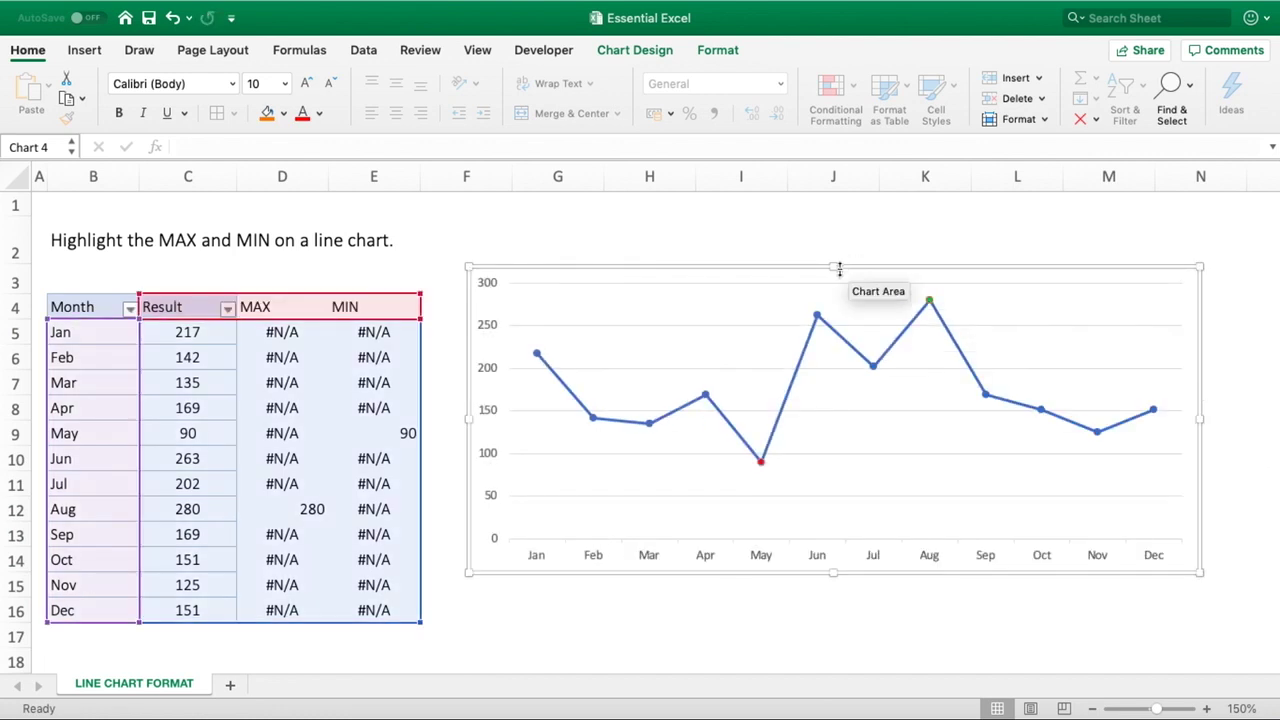
{"action": "left_click_drag", "start_coordinate": [838, 268], "coordinate": [834, 223]}
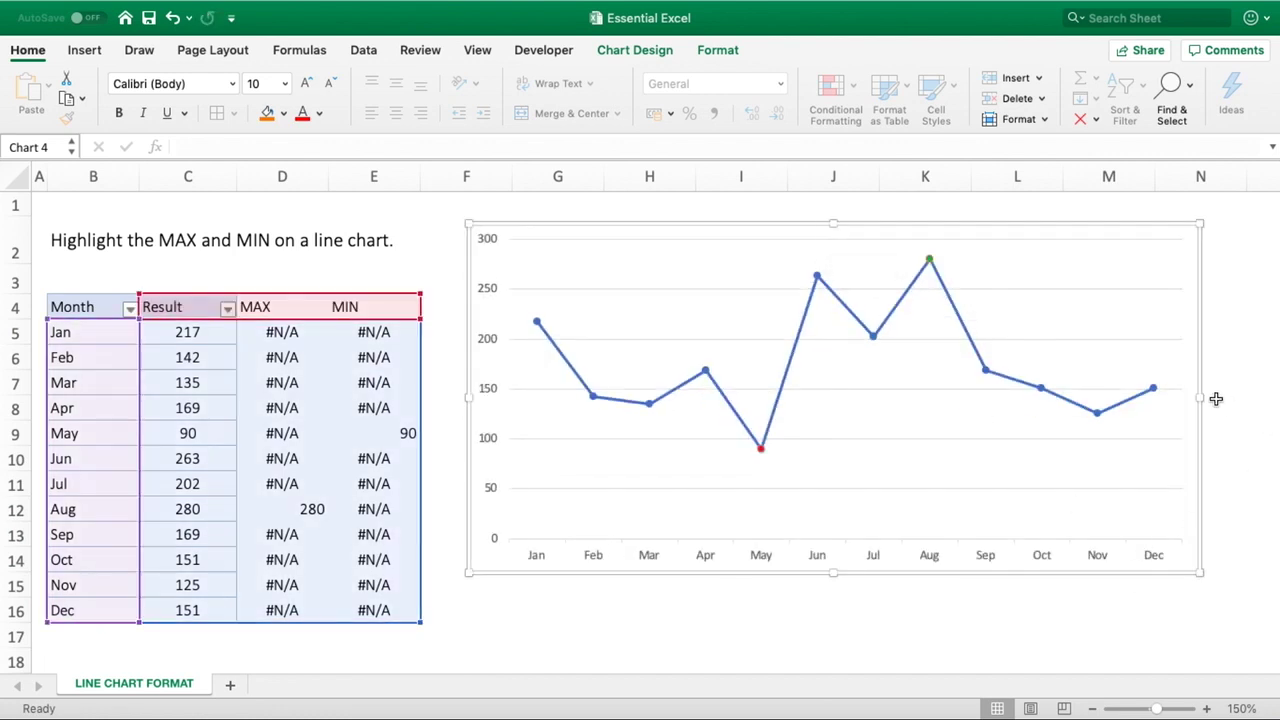
{"action": "left_click_drag", "start_coordinate": [1200, 398], "coordinate": [1096, 410]}
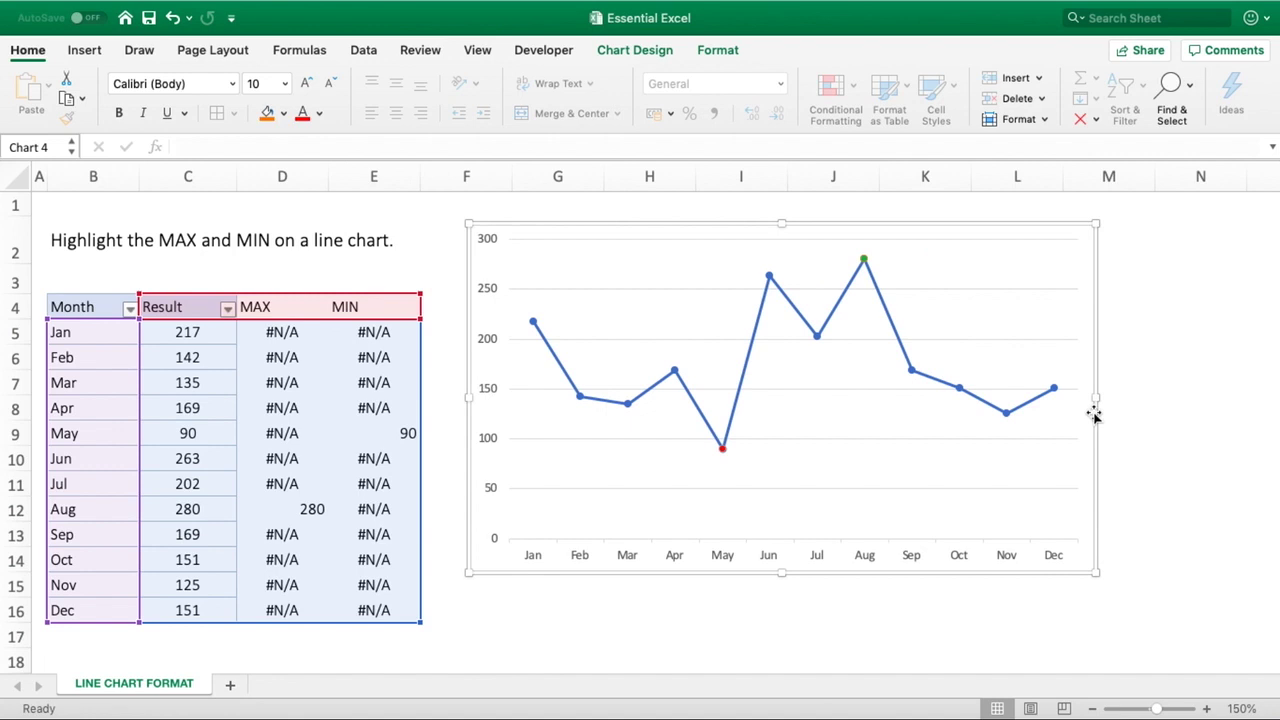
Step: Try hiding the MAX and MIN helper columns D and E, and undo the hiding
{"action": "left_click", "coordinate": [452, 567]}
{"action": "left_click", "coordinate": [454, 609]}
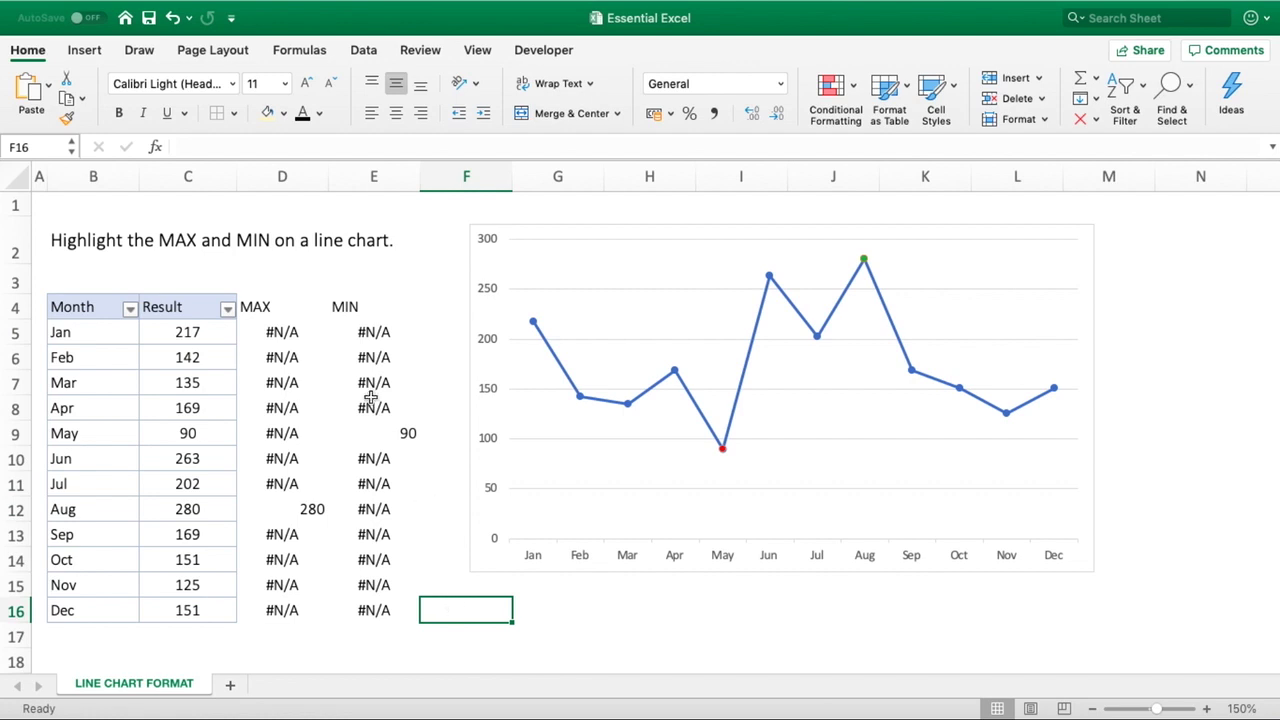
{"action": "left_click", "coordinate": [325, 309]}
{"action": "left_click_drag", "start_coordinate": [325, 309], "coordinate": [403, 606]}
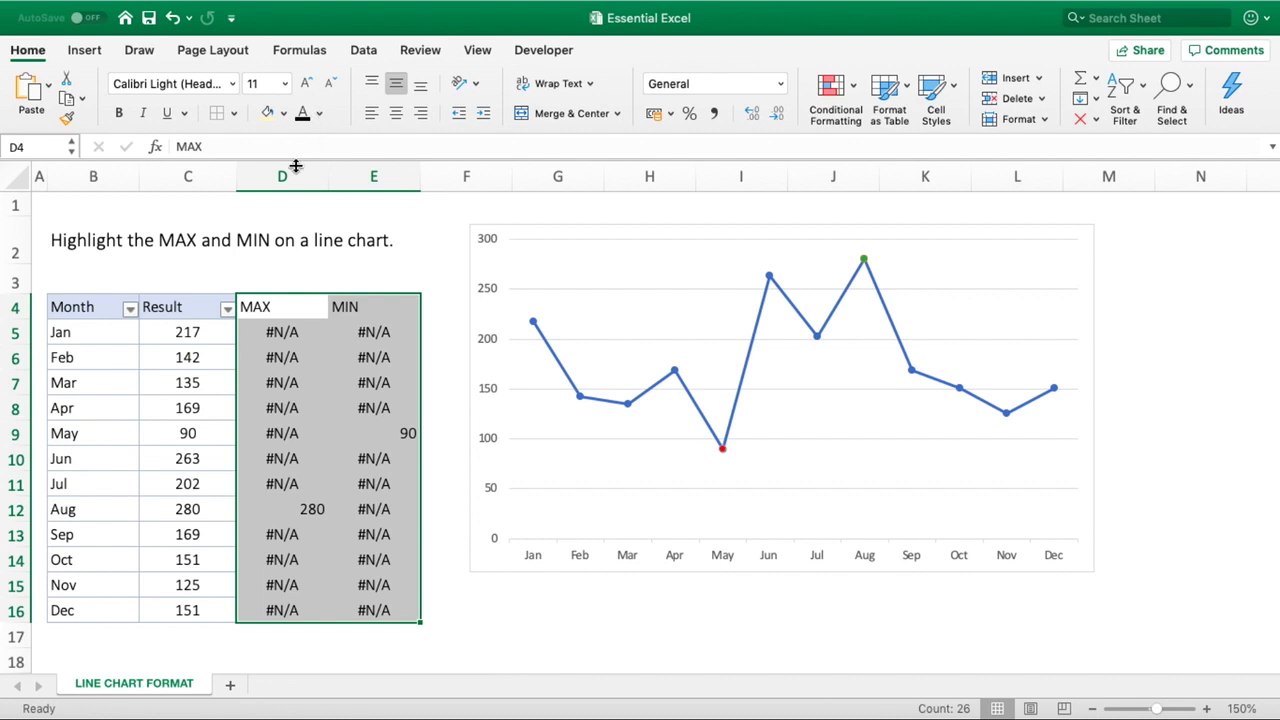
{"action": "left_click_drag", "start_coordinate": [296, 174], "coordinate": [361, 174]}
{"action": "right_click", "coordinate": [362, 178]}
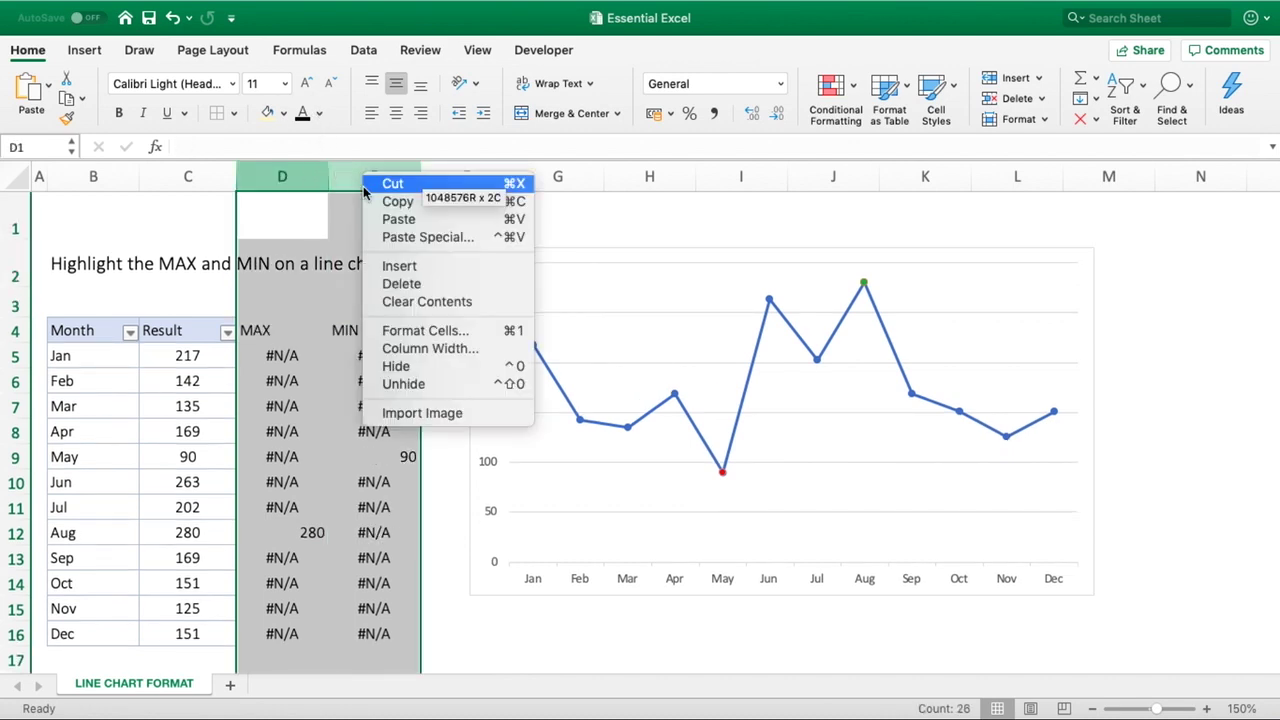
{"action": "left_click", "coordinate": [413, 367]}
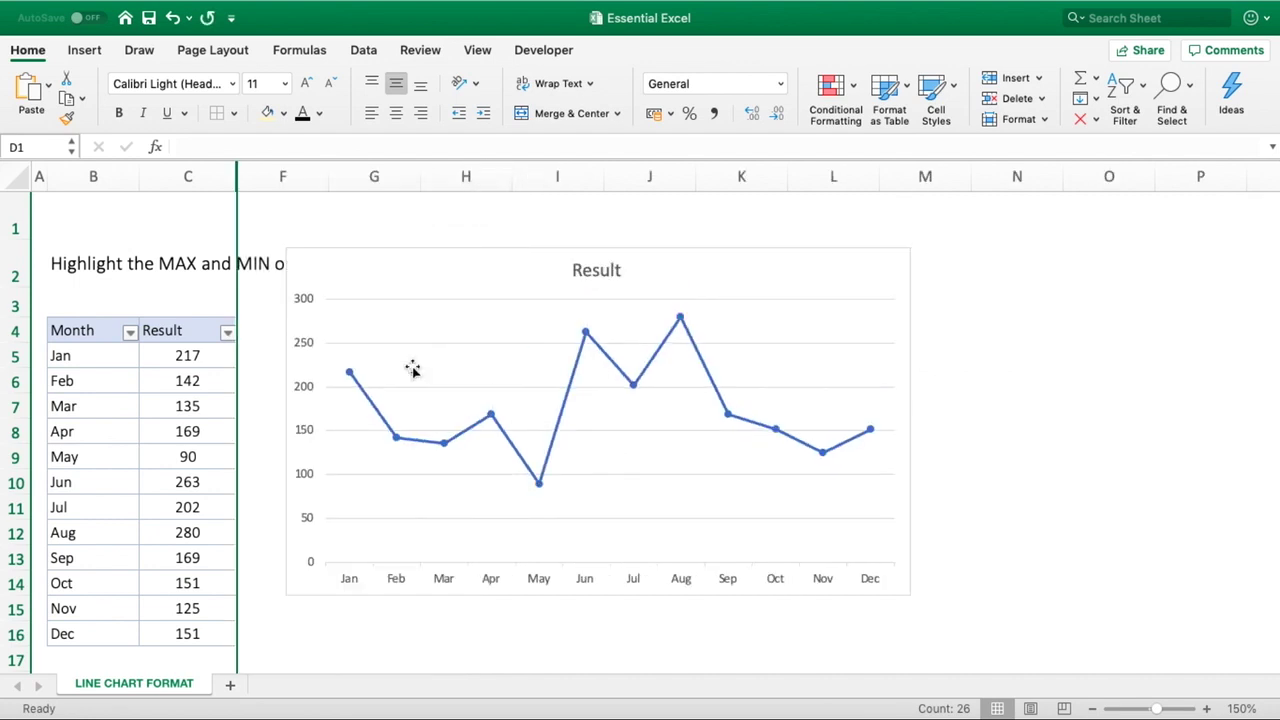
{"action": "key", "text": "super+z"}
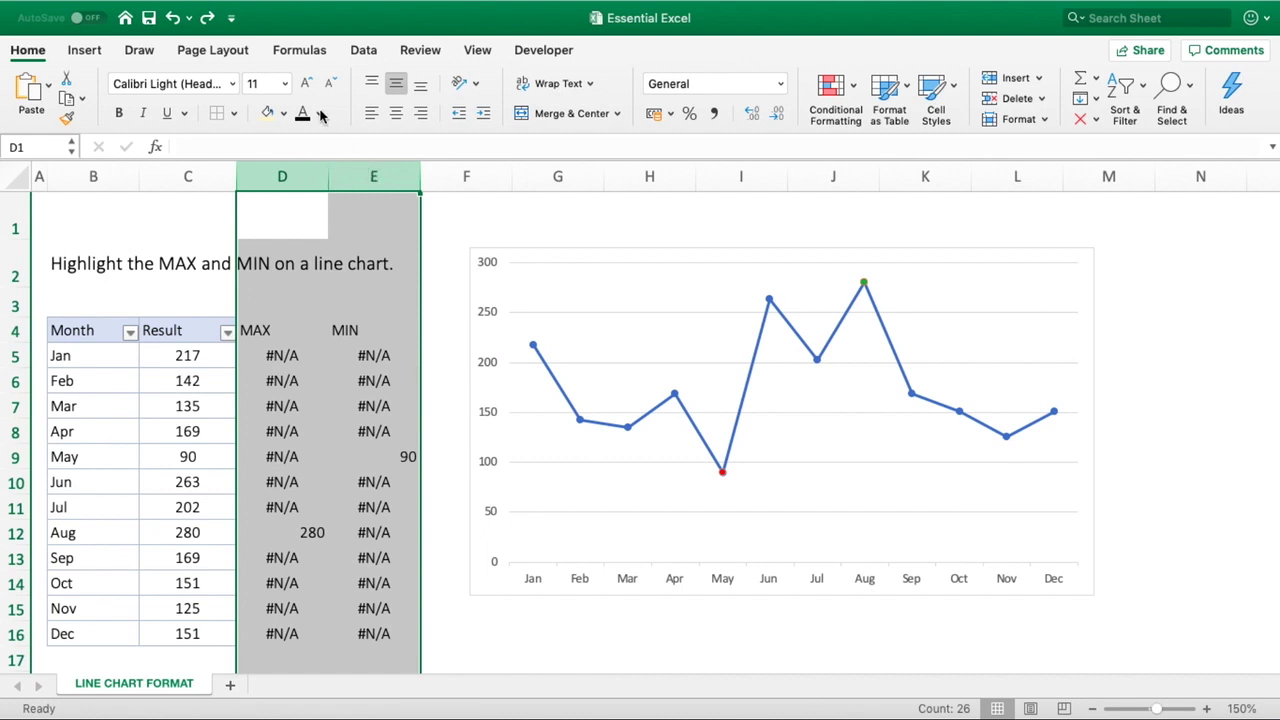
Step: Set the font colour of the MAX and MIN helper columns D and E to white
{"action": "key", "text": "shift+Left"}
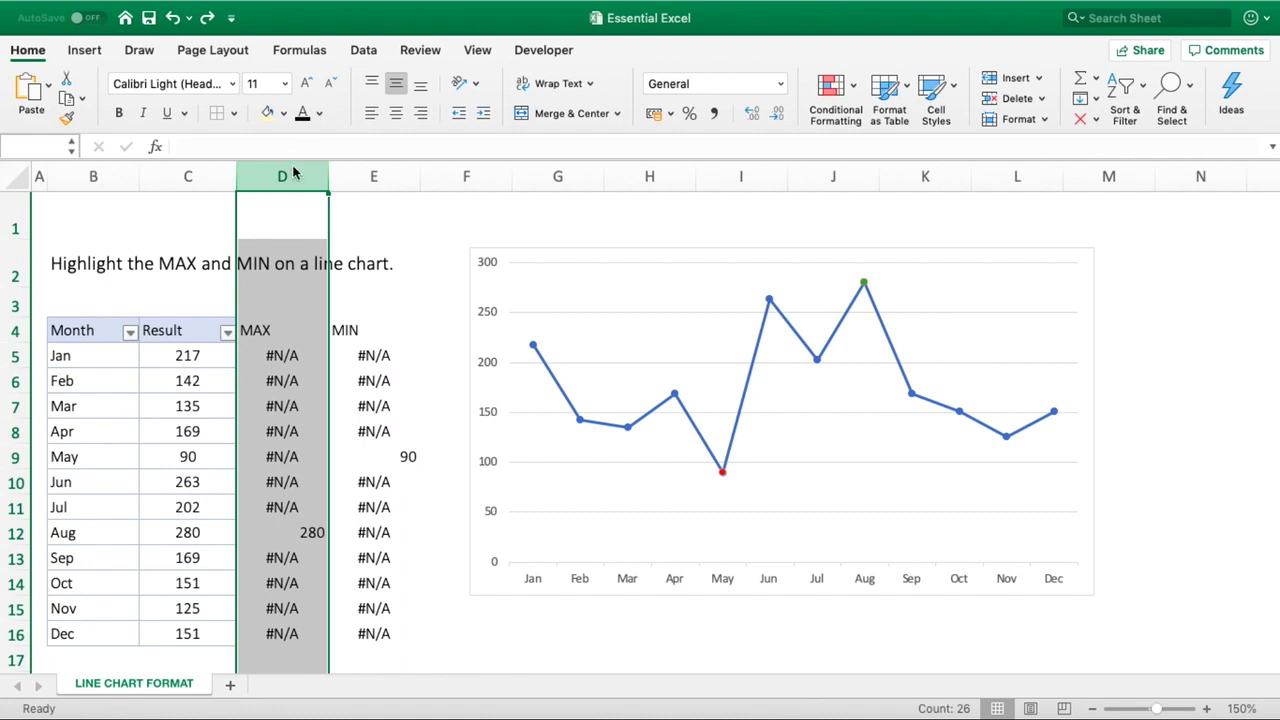
{"action": "left_click", "coordinate": [319, 113]}
{"action": "left_click", "coordinate": [258, 178]}
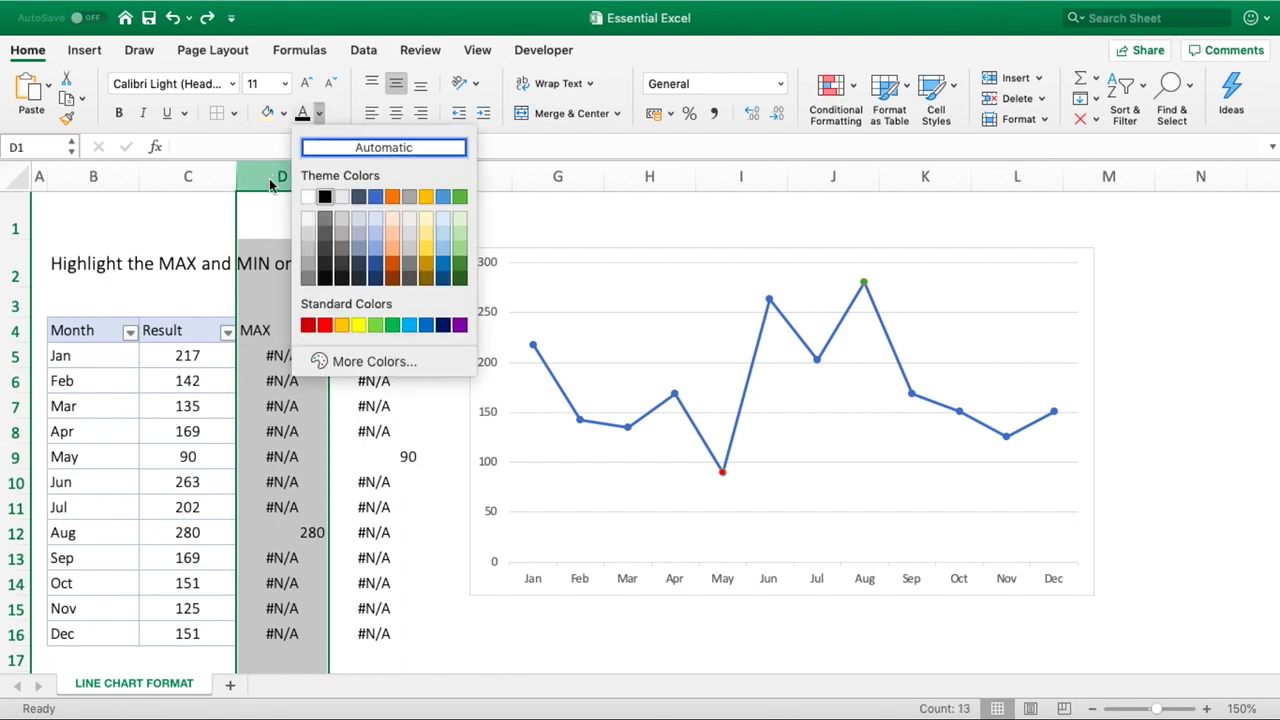
{"action": "left_click_drag", "start_coordinate": [258, 178], "coordinate": [343, 177]}
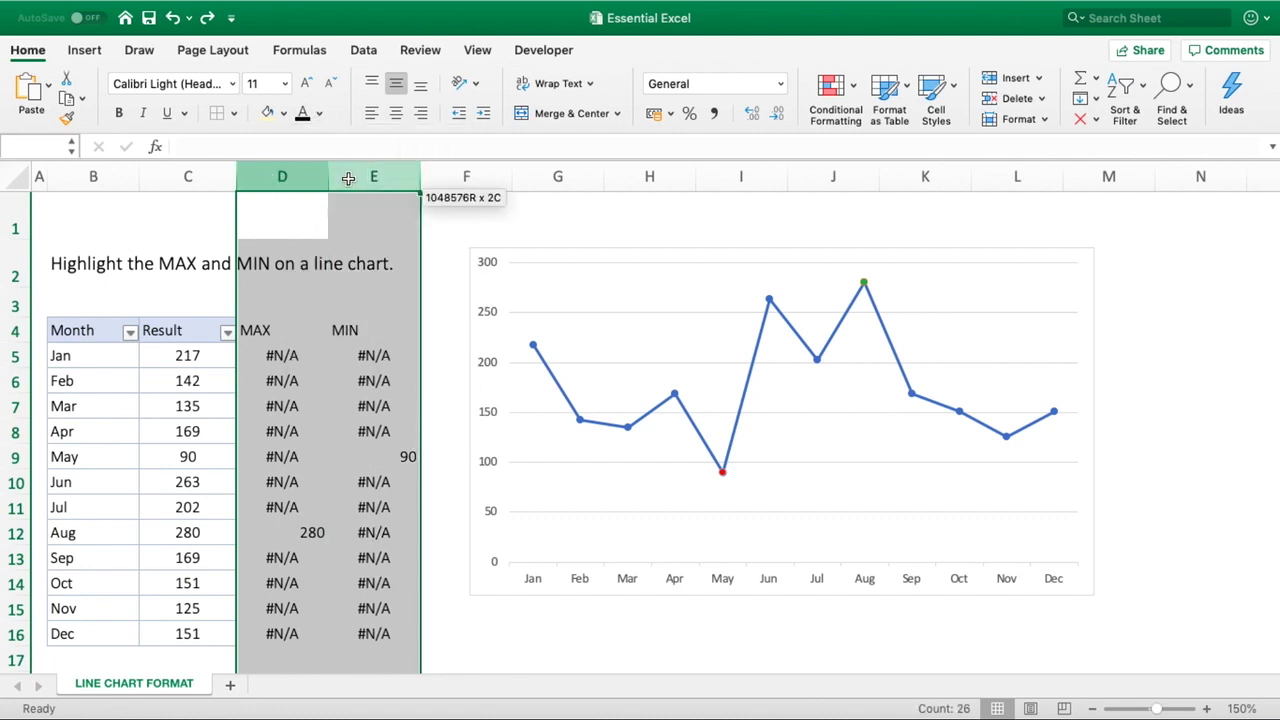
{"action": "left_click", "coordinate": [319, 113]}
{"action": "left_click", "coordinate": [308, 197]}
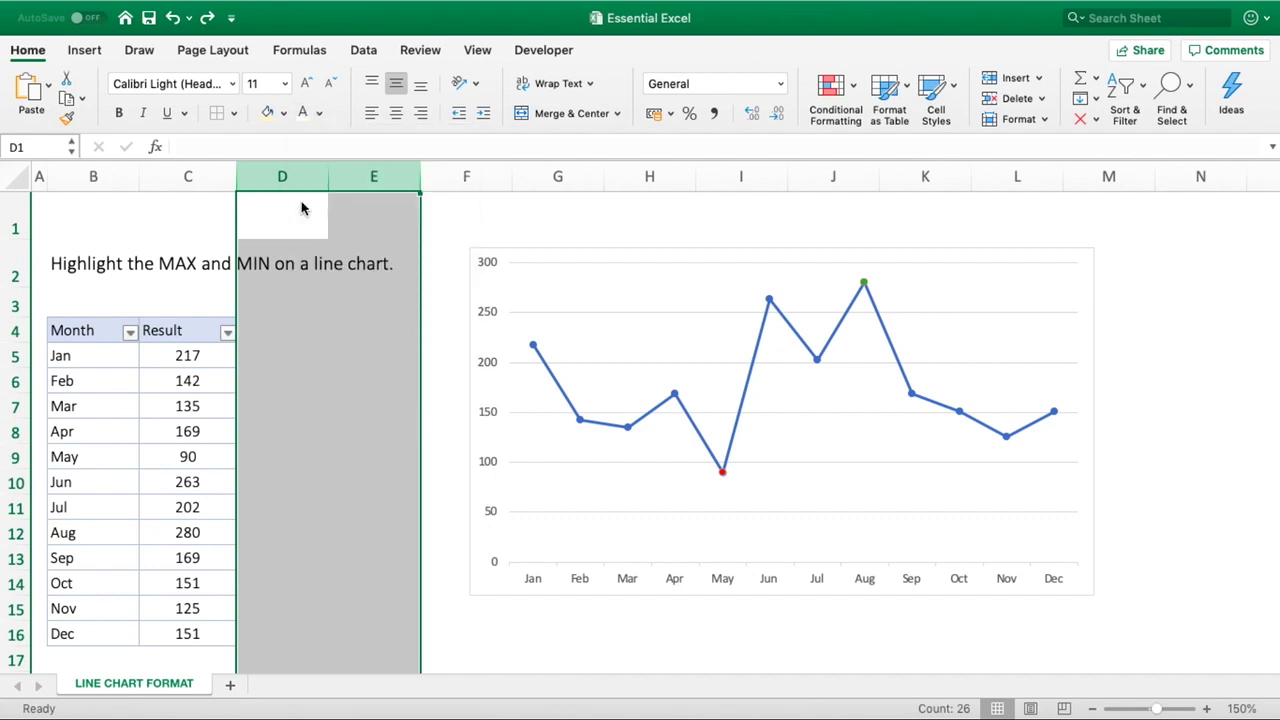
{"action": "left_click", "coordinate": [377, 331]}
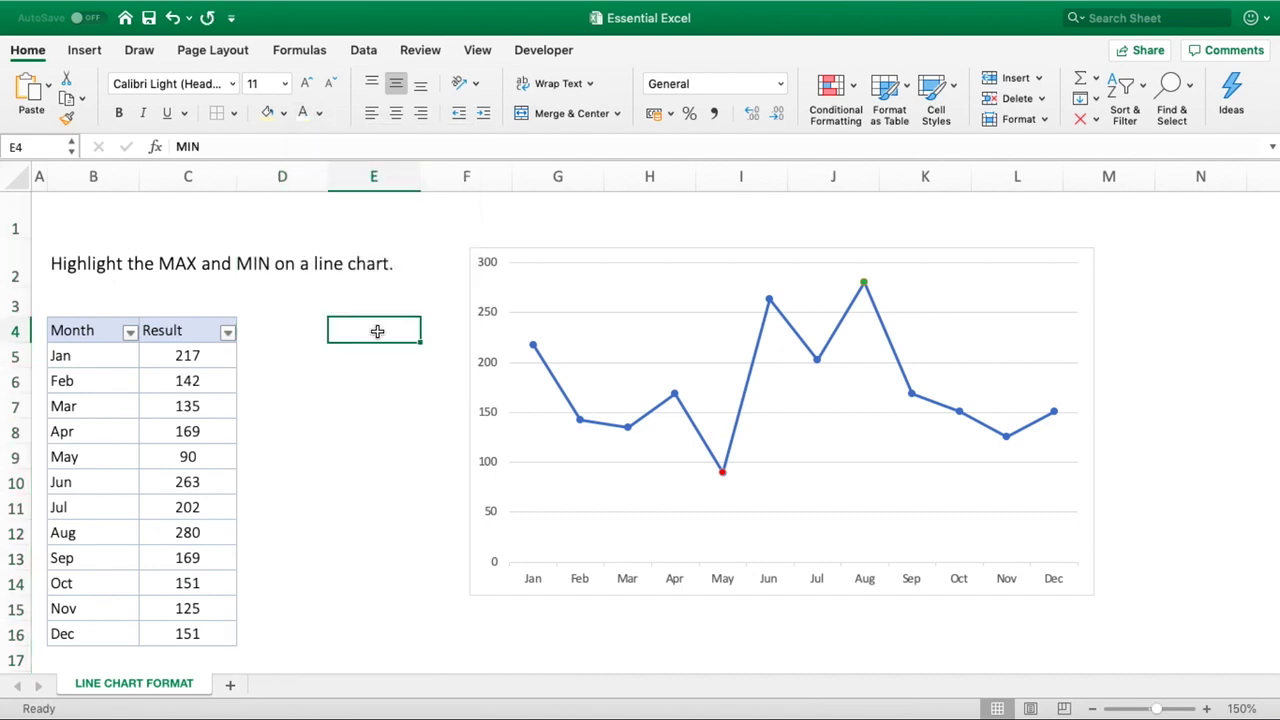
Step: Move the line chart over the helper columns beside the table, starting in column D at row 3, and deselect it
{"action": "left_click", "coordinate": [641, 247]}
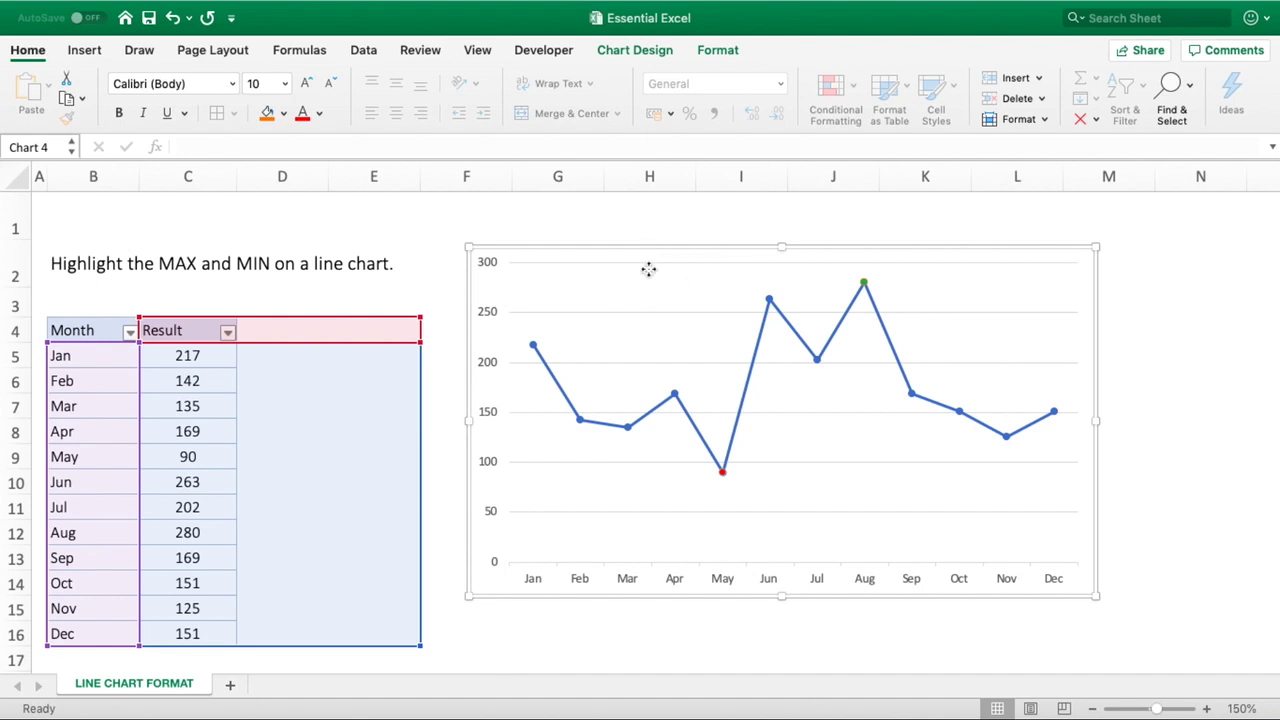
{"action": "left_click_drag", "start_coordinate": [649, 269], "coordinate": [471, 297]}
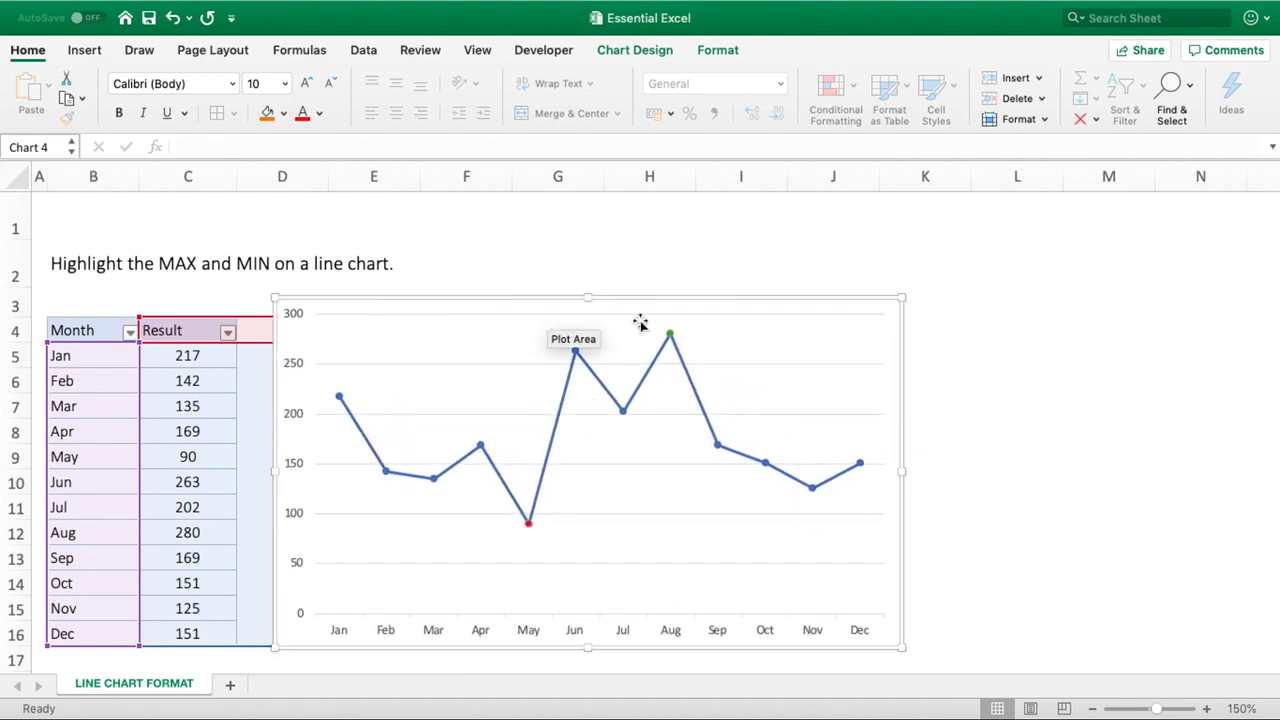
{"action": "left_click", "coordinate": [1079, 361]}
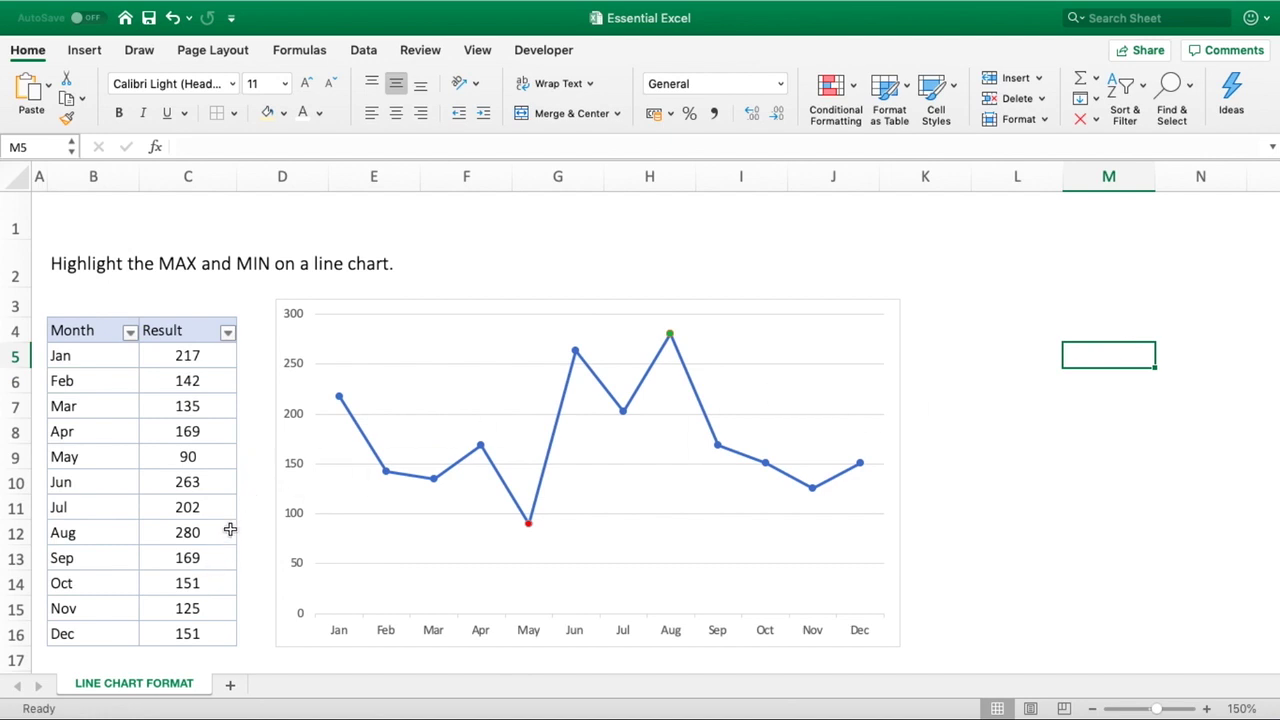
Step: Change the August result to 100 and check the highlighted maximum and minimum points on the chart
{"action": "left_click", "coordinate": [185, 535]}
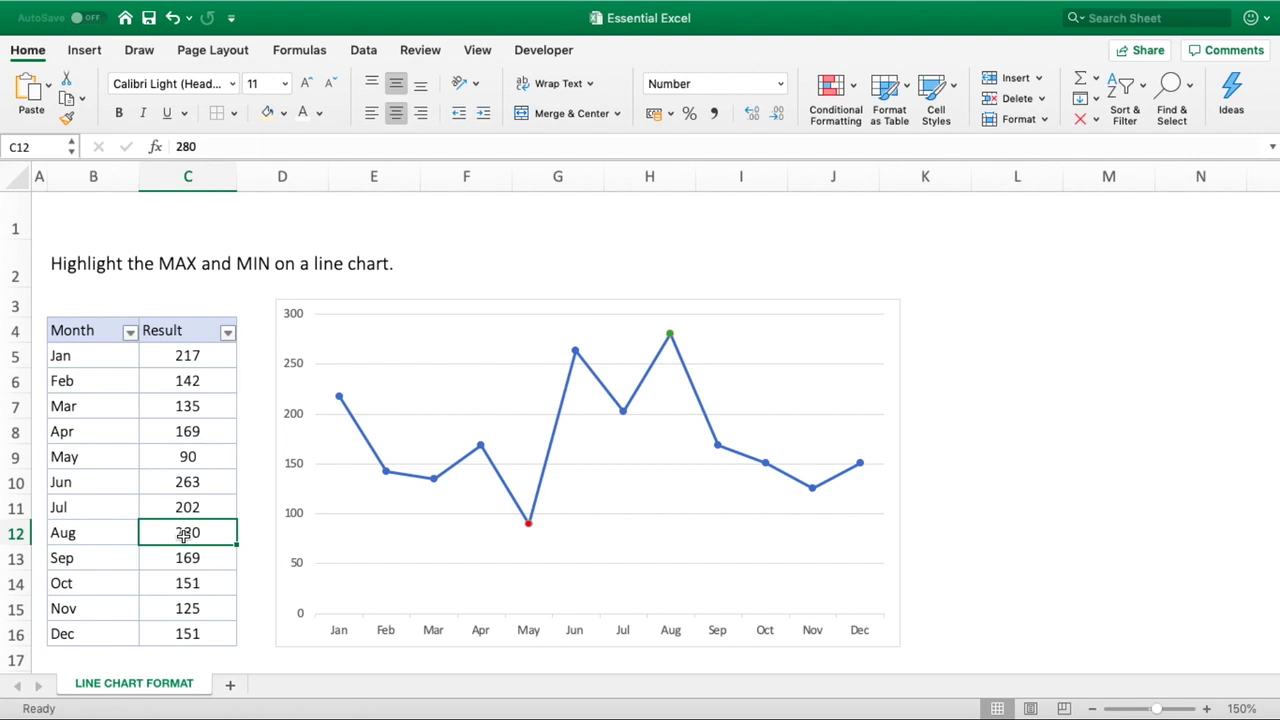
{"action": "type", "text": "100"}
{"action": "key", "text": "Return"}
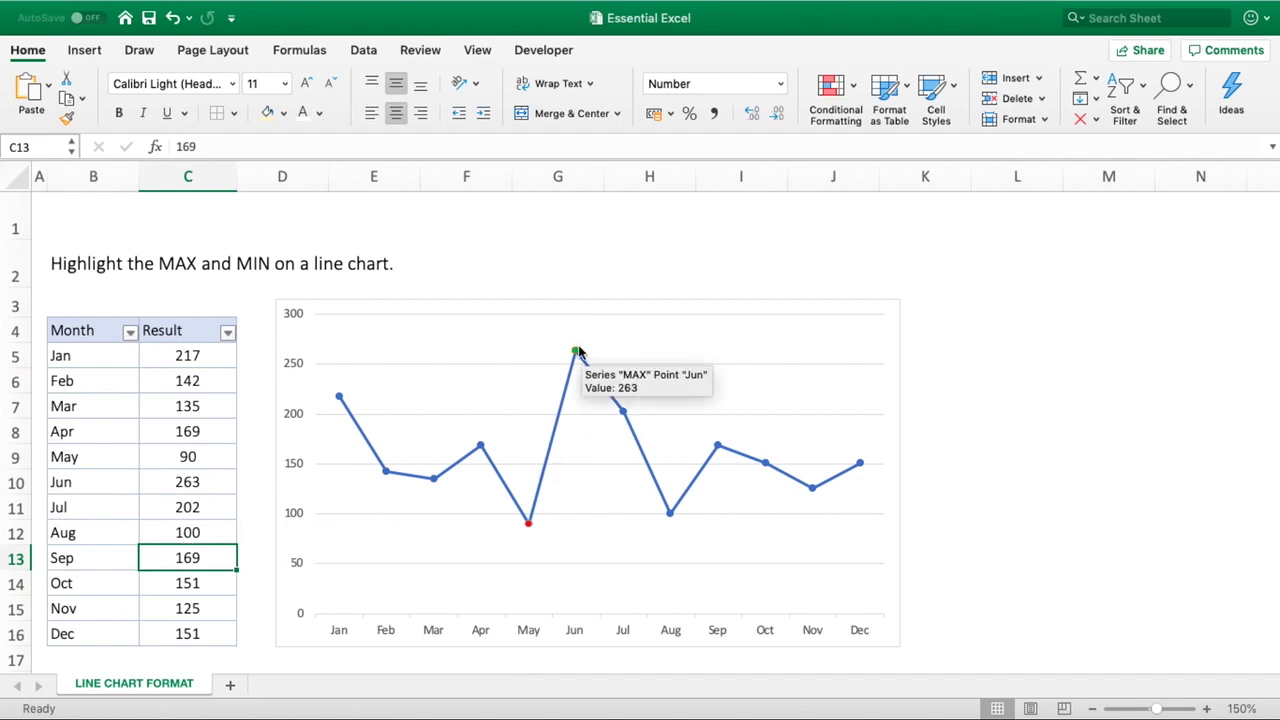
{"action": "mouse_move", "coordinate": [529, 524]}
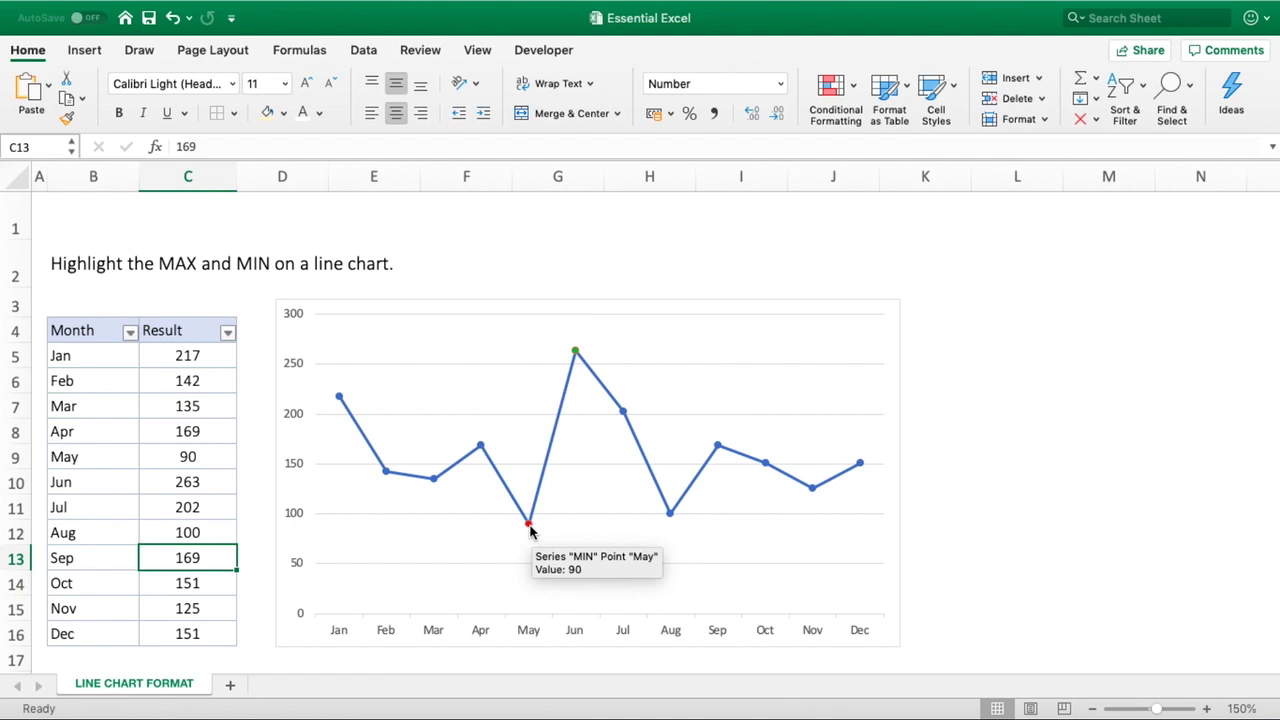